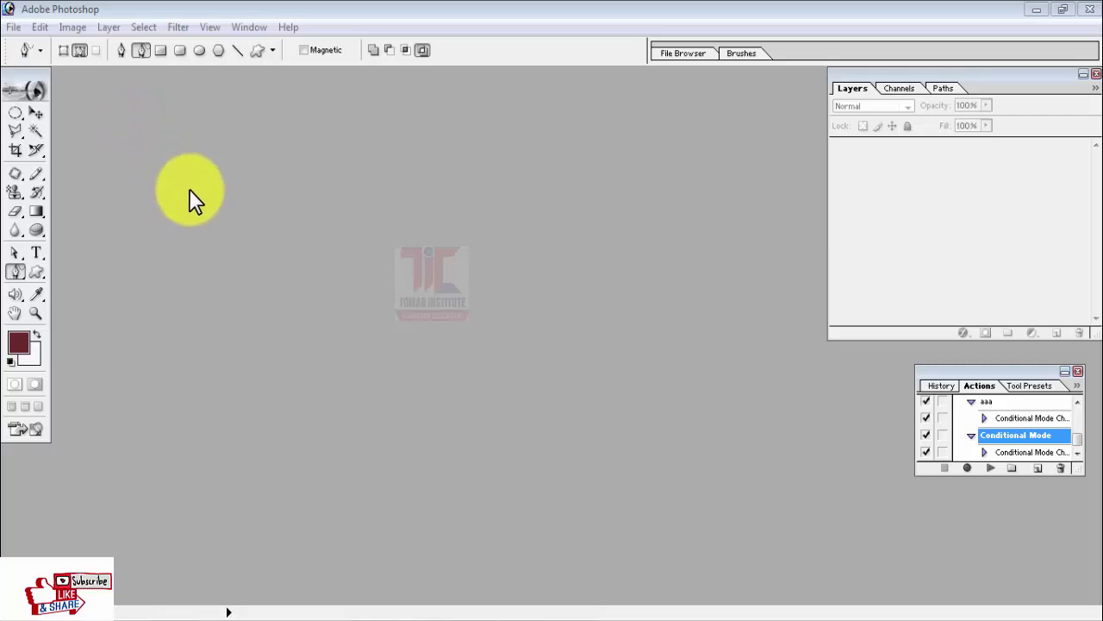
Step: Open Contact Sheet II from File > Automate and reposition the dialog
left_click(15, 28)
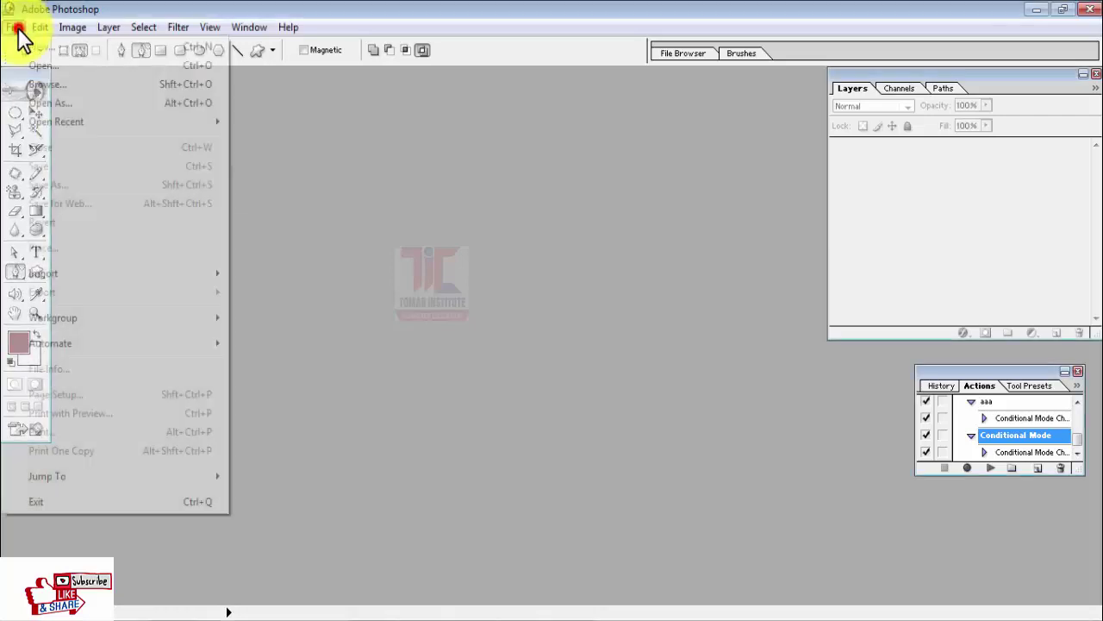
left_click(41, 345)
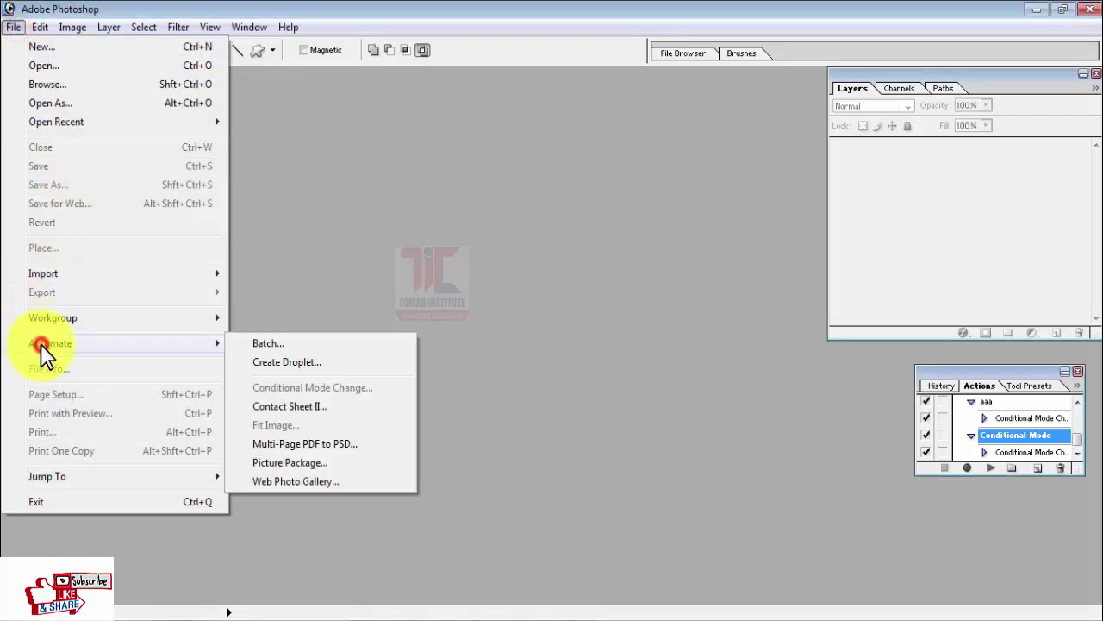
left_click(205, 346)
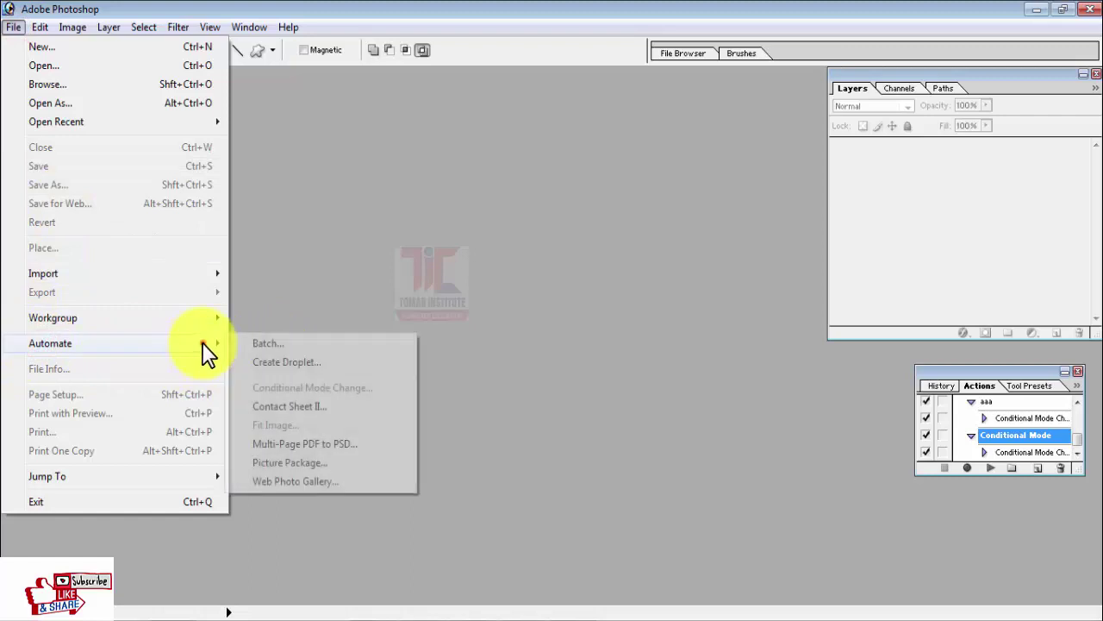
left_click(306, 406)
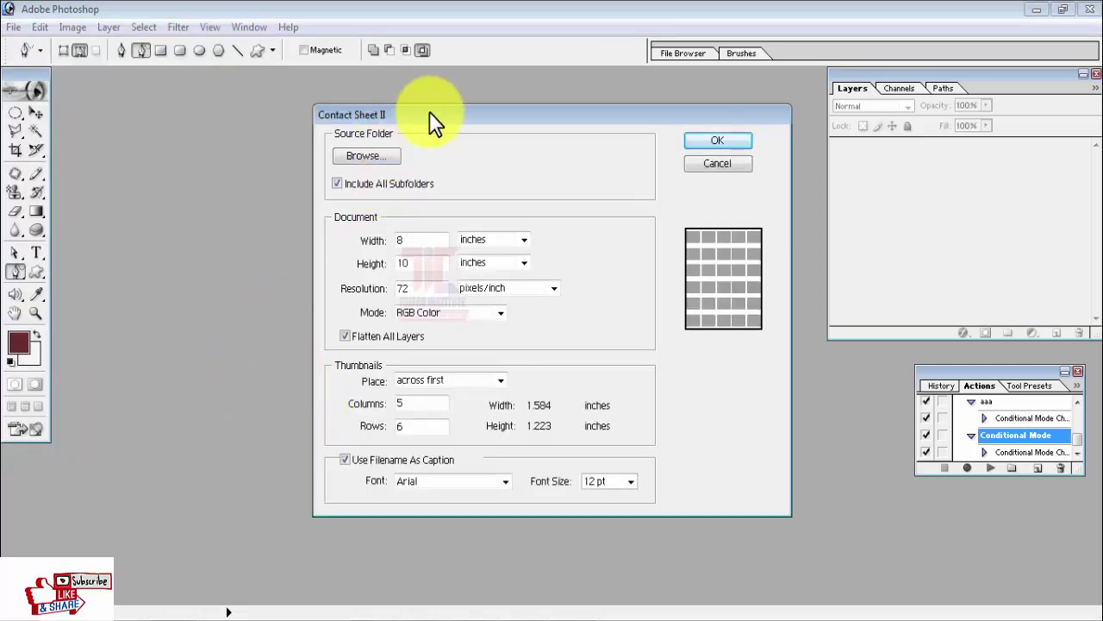
mouse_move(431, 112)
left_mouse_down()
mouse_move(368, 115)
mouse_move(407, 138)
mouse_move(455, 136)
left_mouse_up()
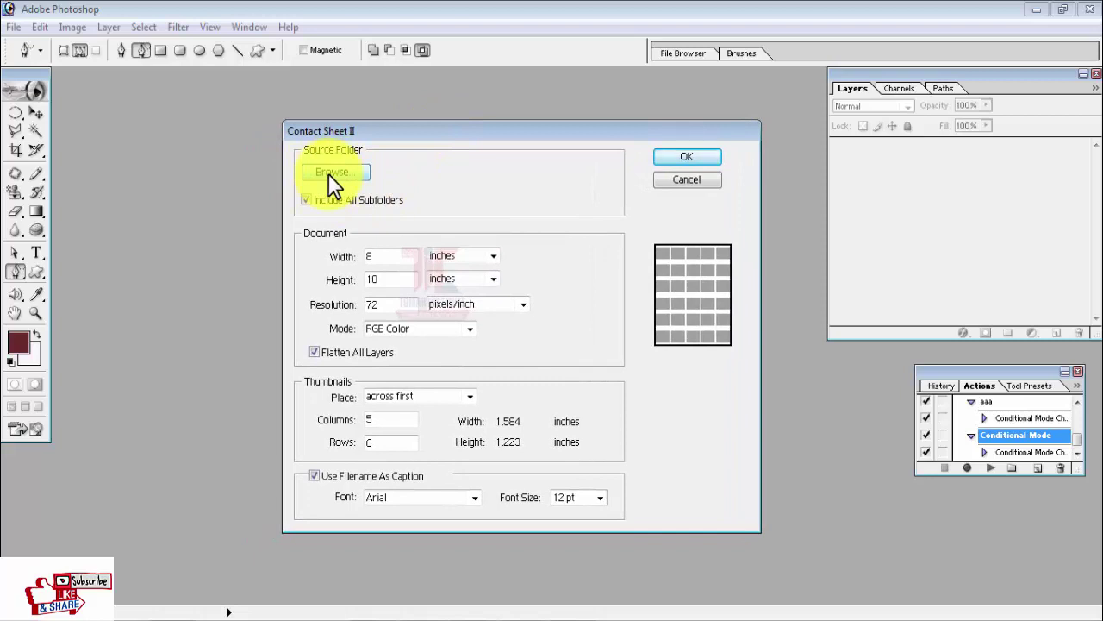
Step: Choose the Desktop's Sample Pictures folder as the contact sheet source folder
left_click(331, 172)
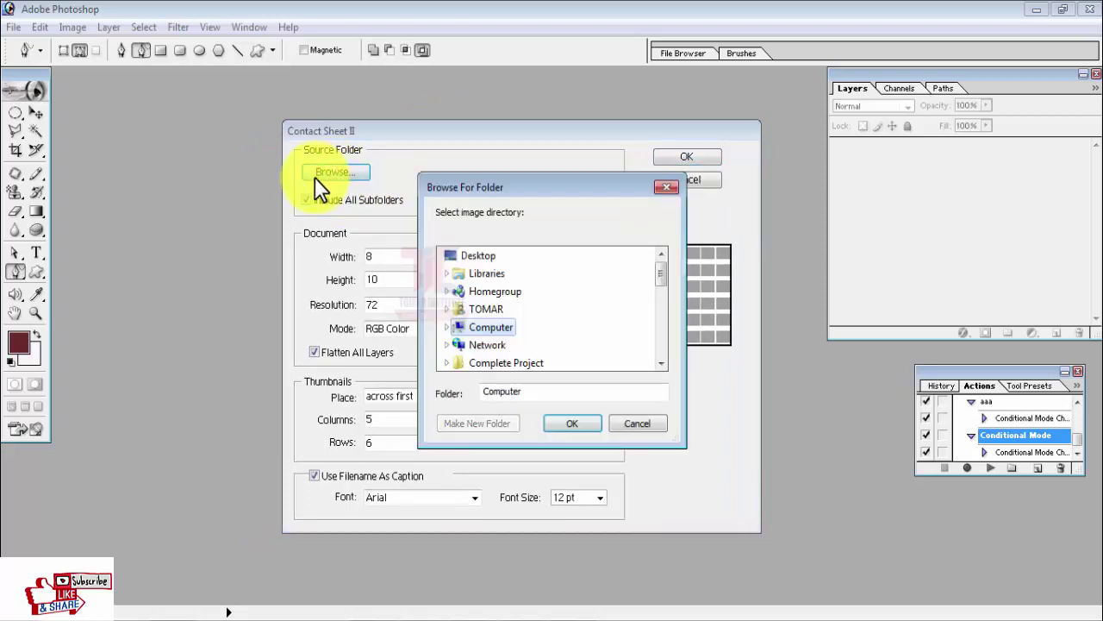
left_click(477, 257)
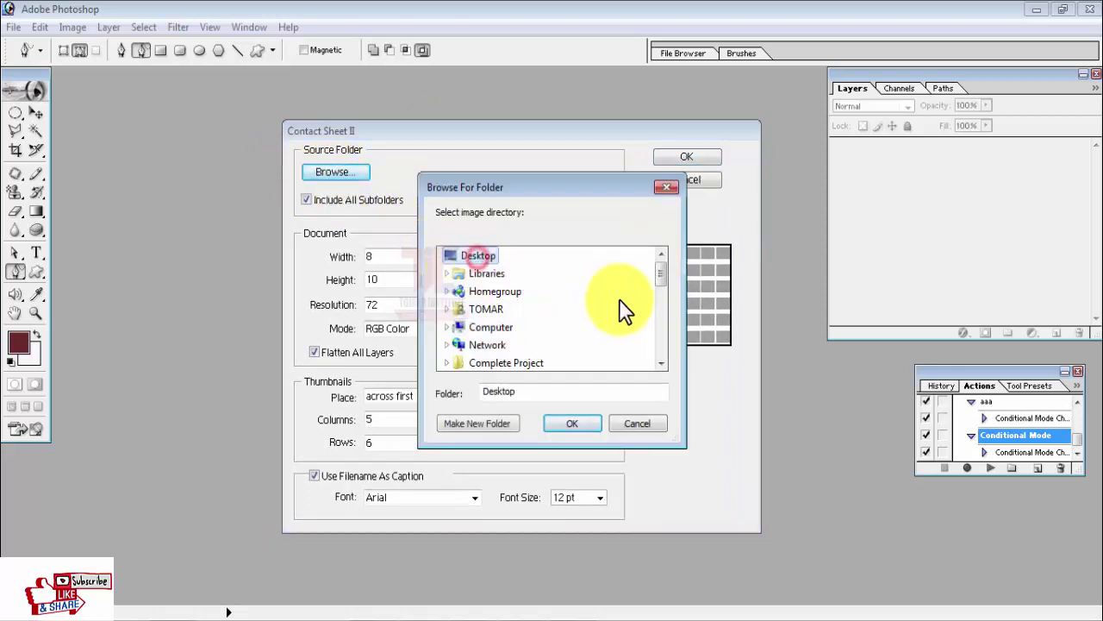
left_click_drag(664, 278, 654, 361)
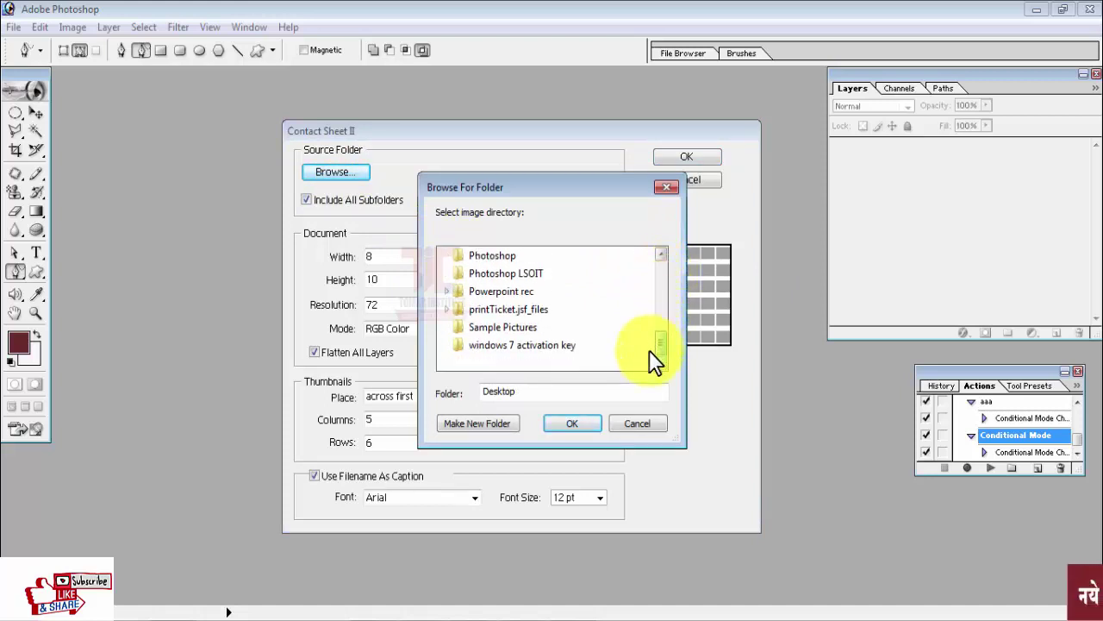
left_click(509, 330)
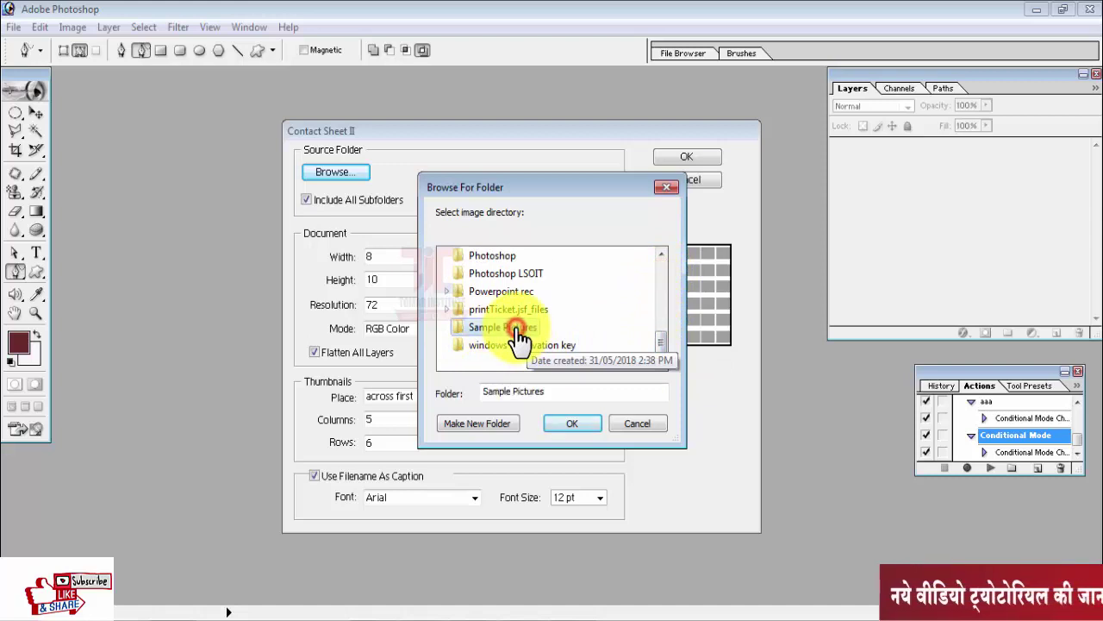
left_click(570, 421)
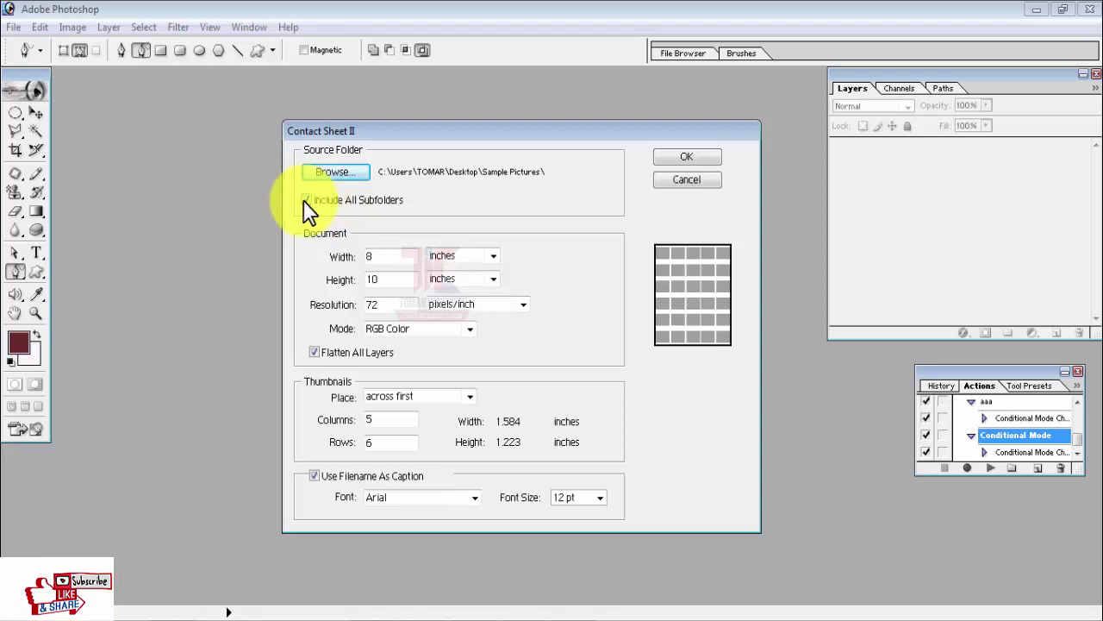
Step: Exclude subfolders and set the sheet to 7 × 7 inches at 250 pixels/inch
left_click(309, 199)
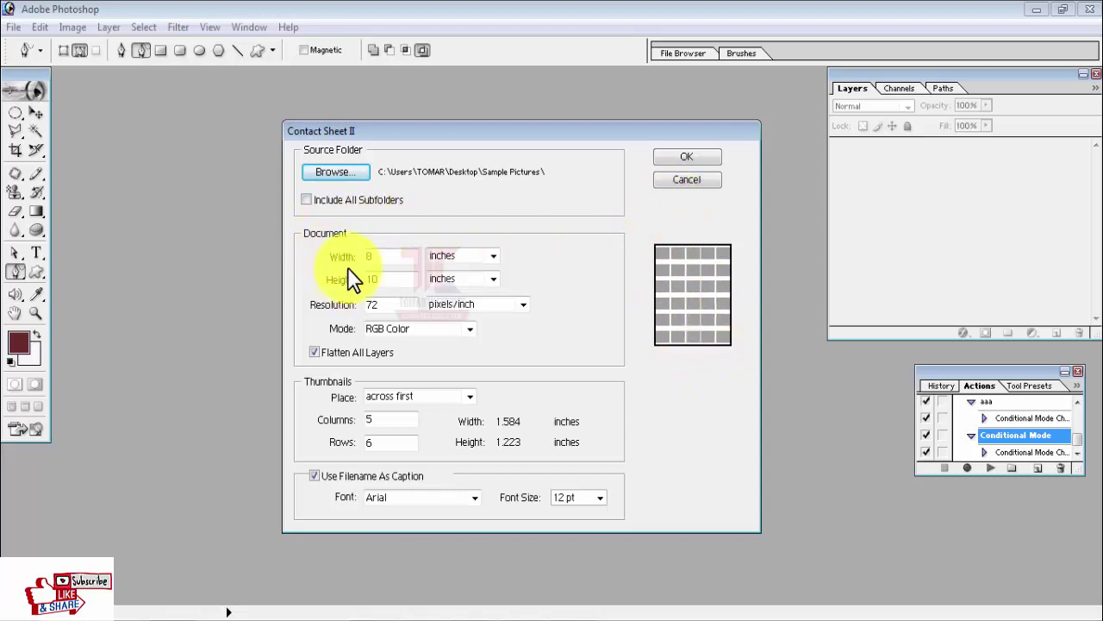
left_click(495, 256)
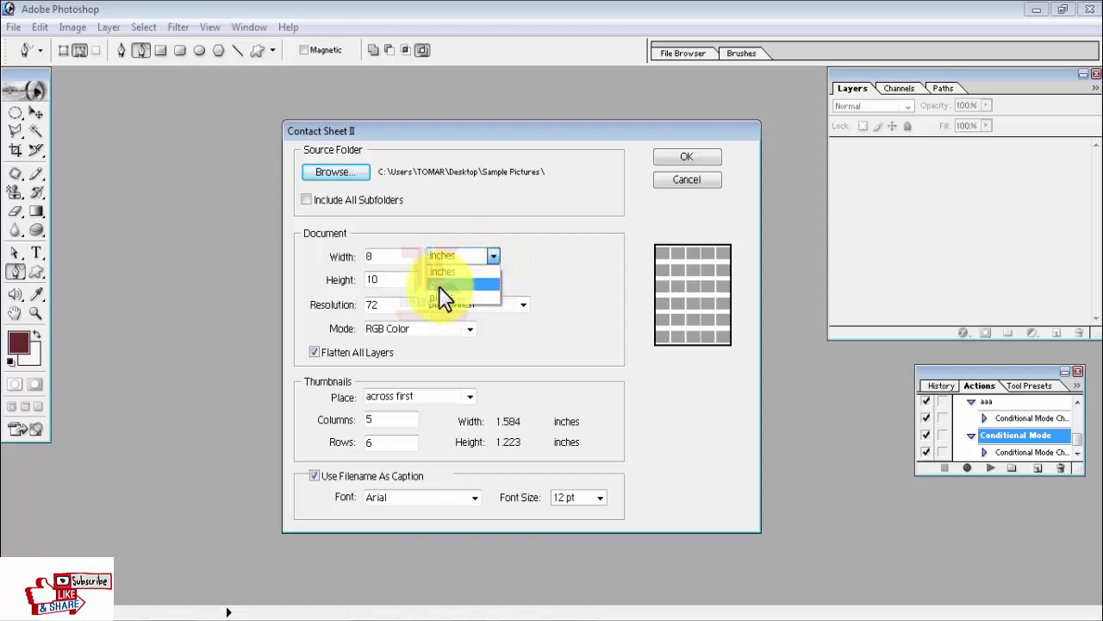
left_click(393, 261)
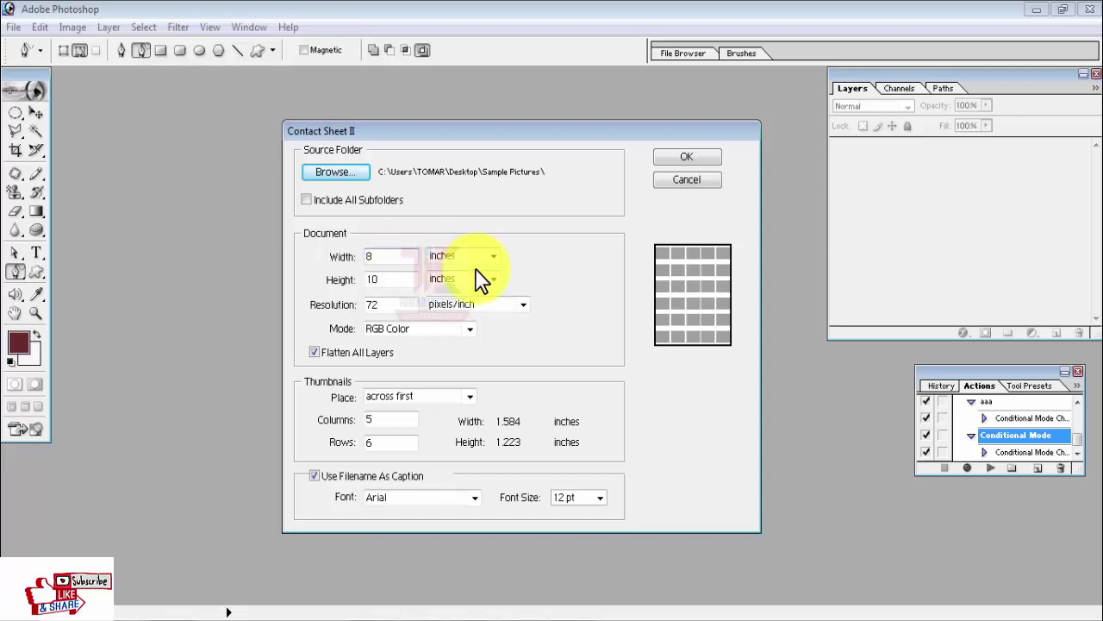
left_click(393, 256)
left_click_drag(392, 255, 351, 250)
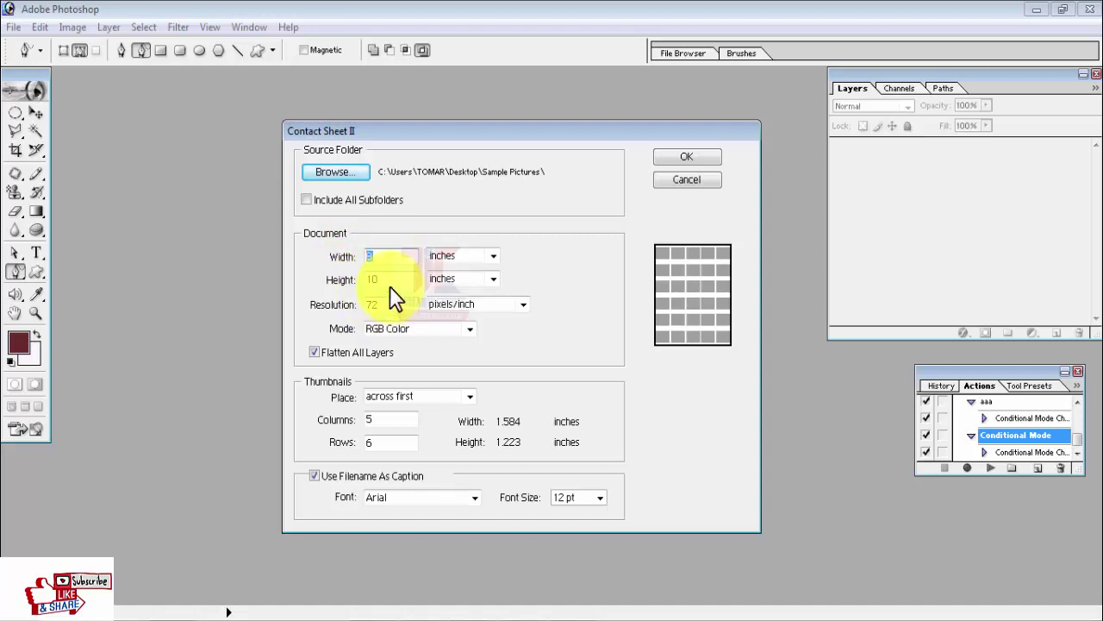
type("7")
left_click_drag(409, 282, 358, 284)
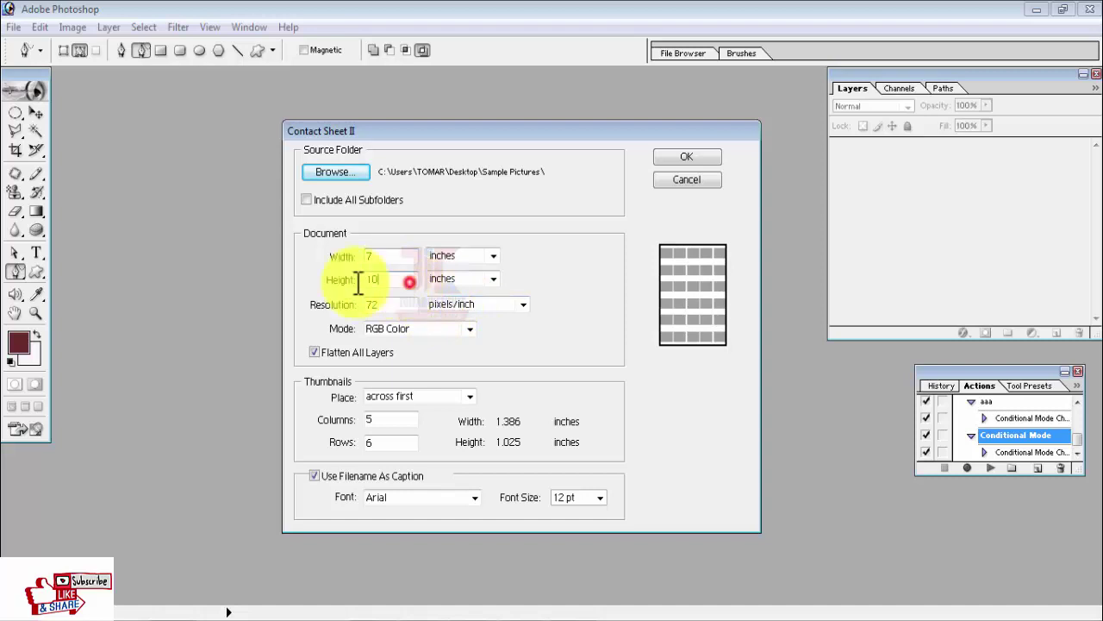
type("7")
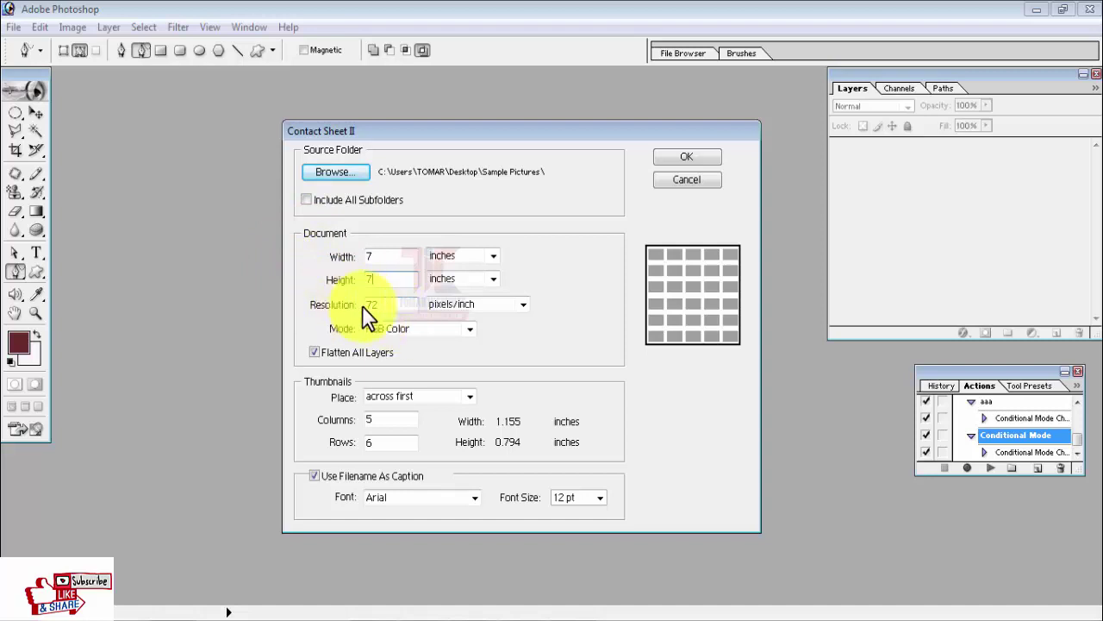
double_click(395, 305)
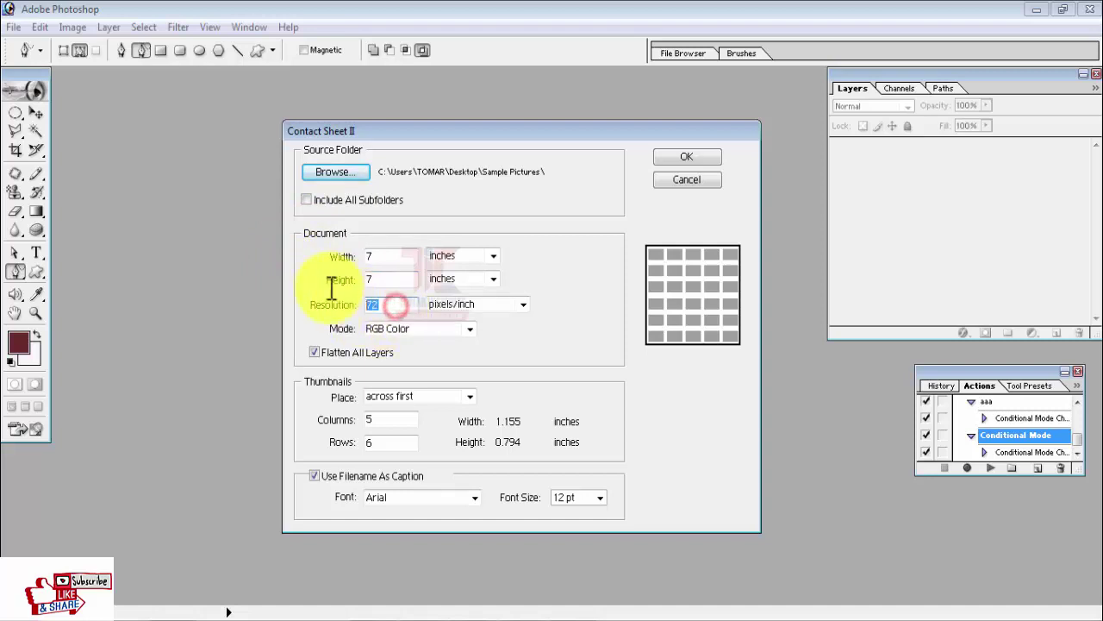
type("250")
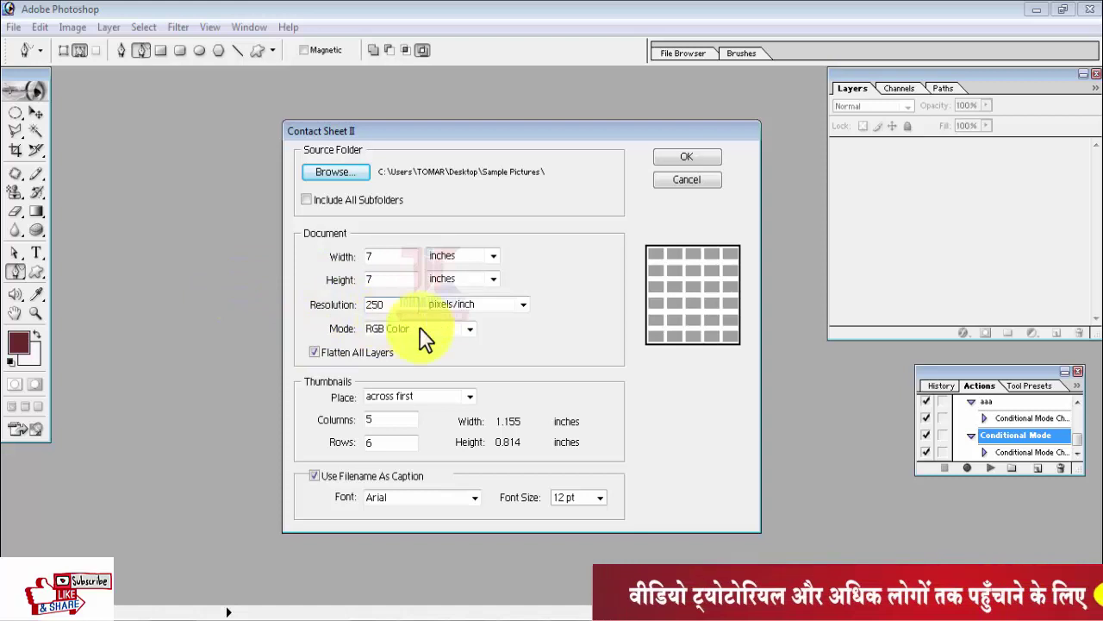
left_click(471, 330)
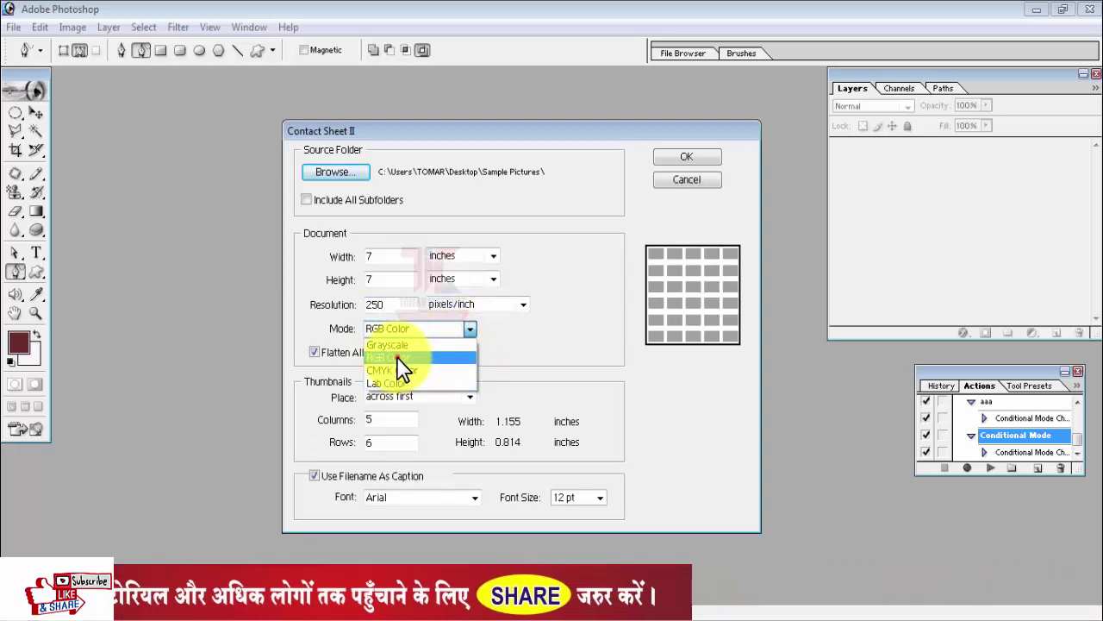
left_click(396, 357)
left_click(469, 328)
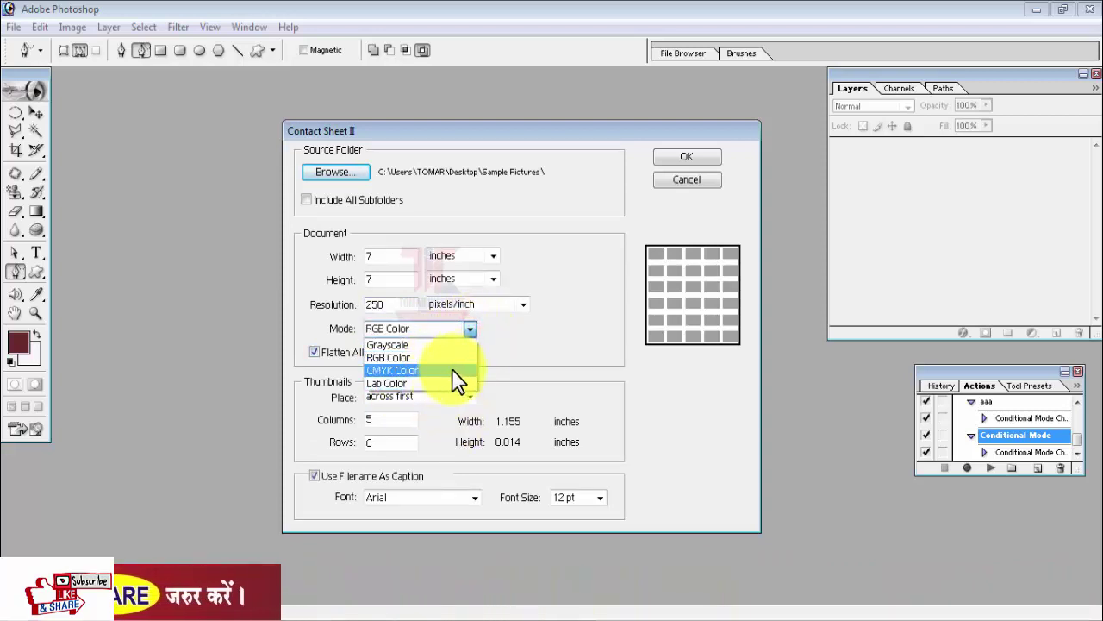
left_click(526, 353)
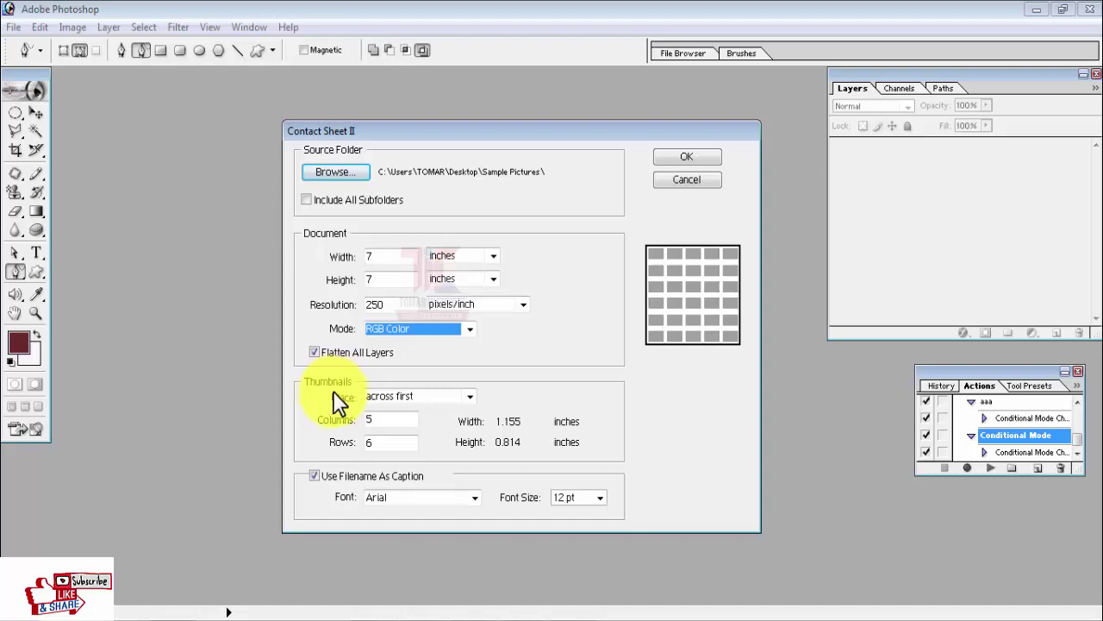
left_click(470, 399)
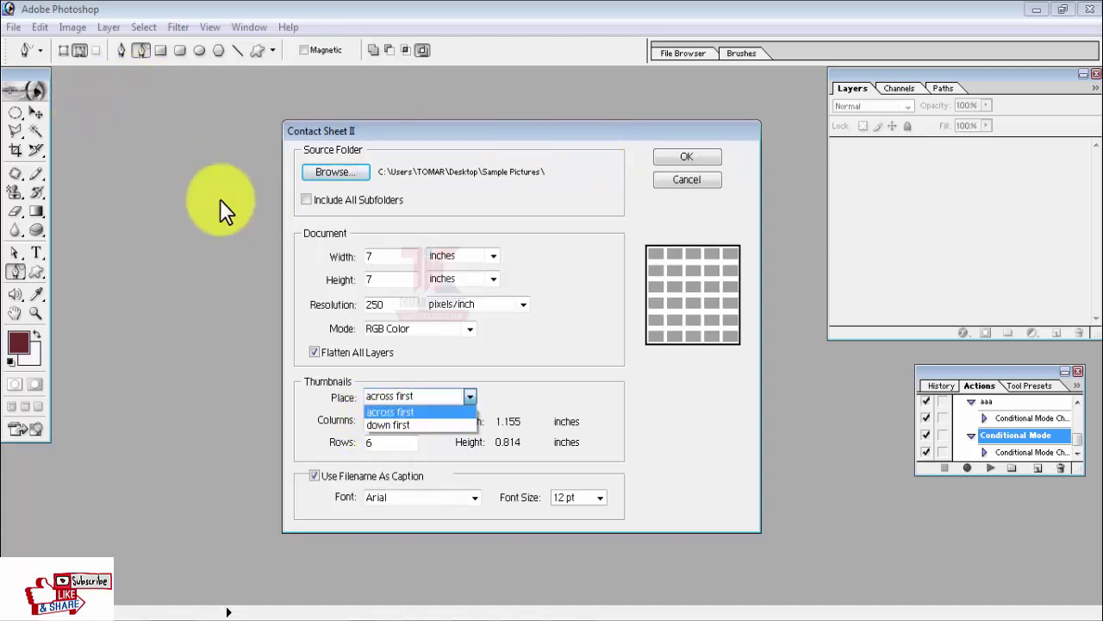
left_click(388, 425)
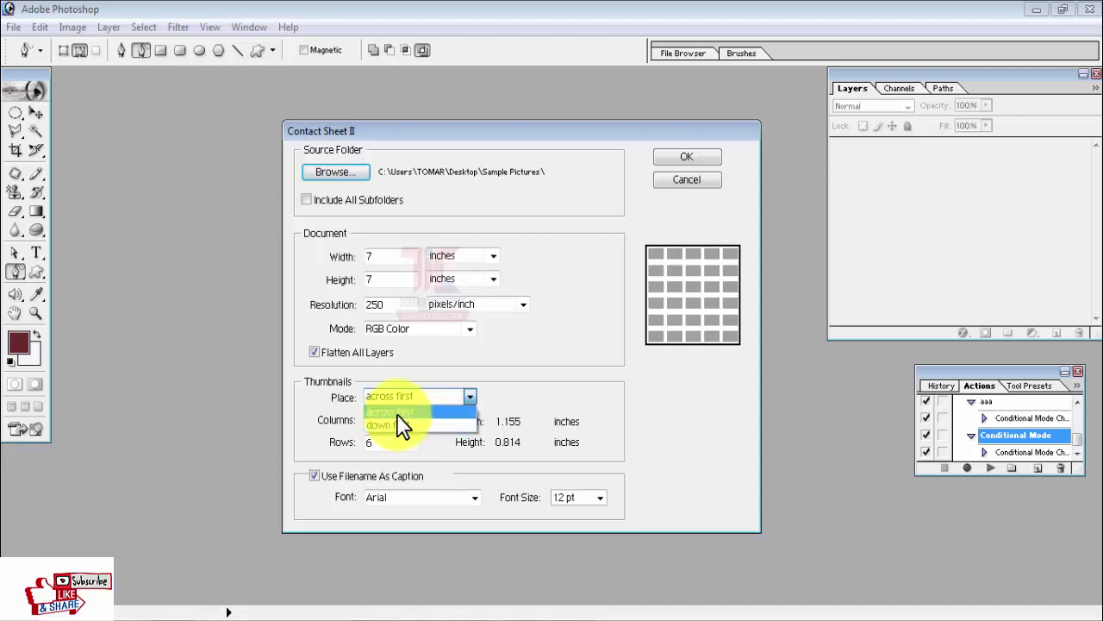
left_click(407, 413)
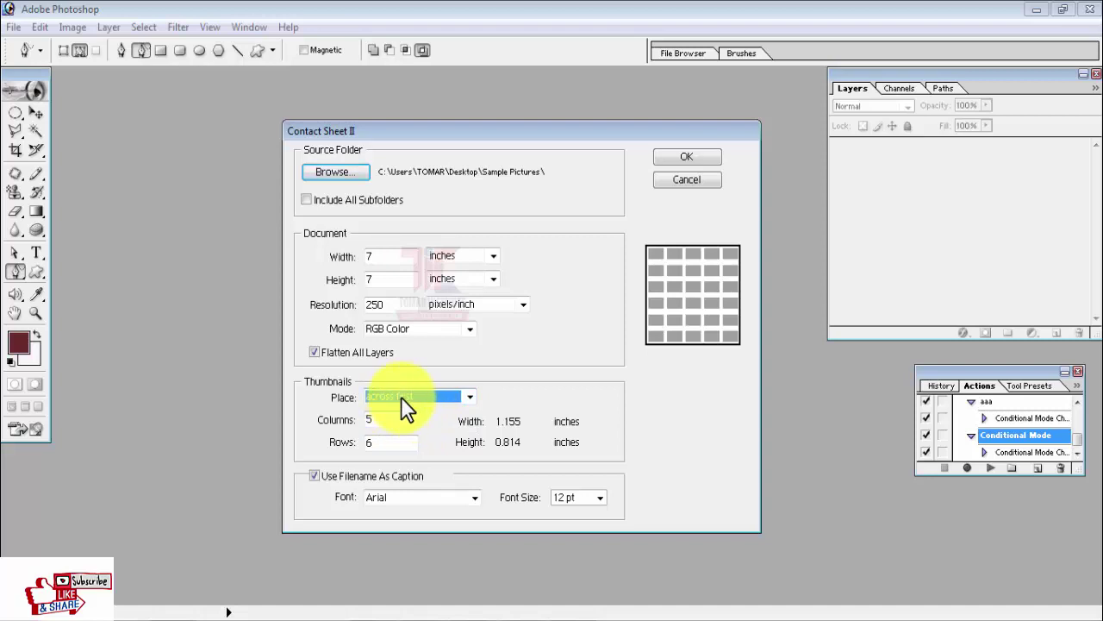
left_click(470, 400)
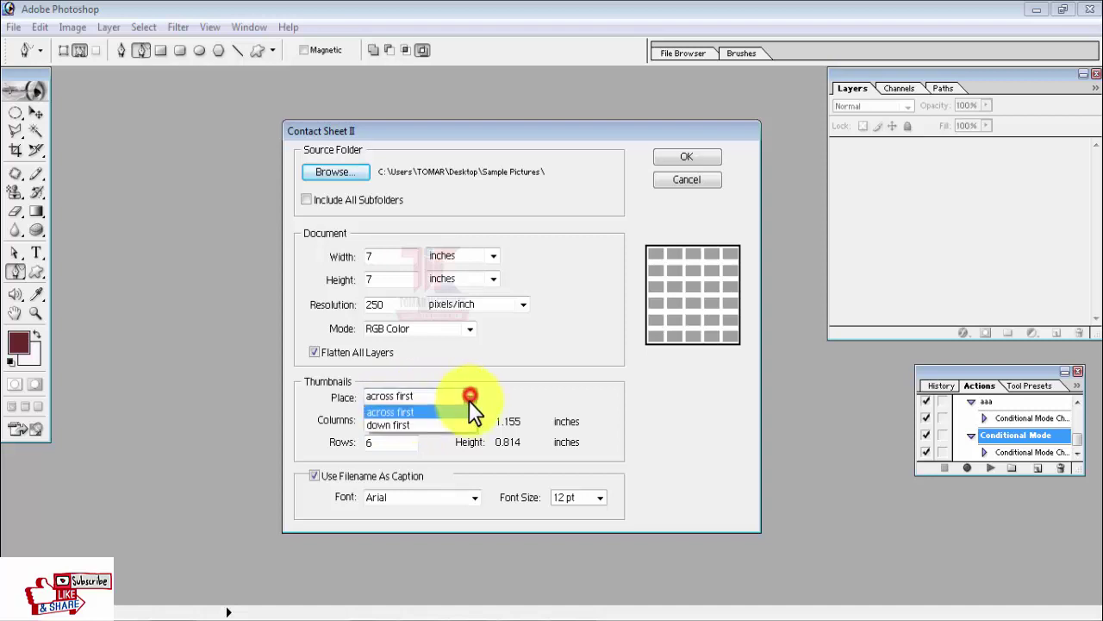
left_click(399, 411)
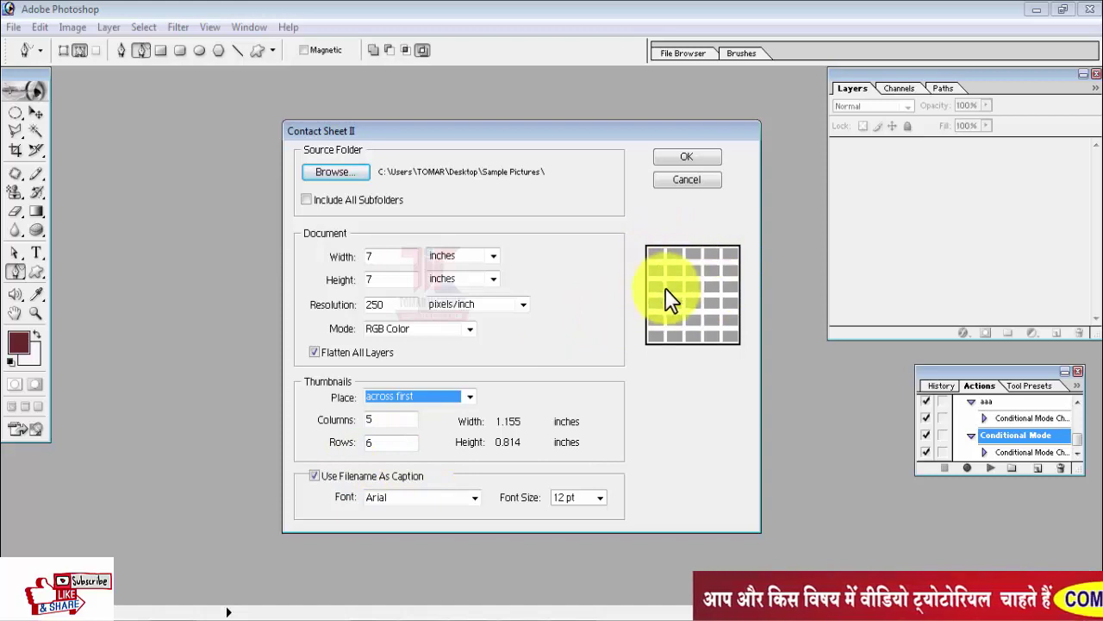
Step: Change the thumbnail grid from 5 × 6 to 4 columns by 5 rows
double_click(388, 421)
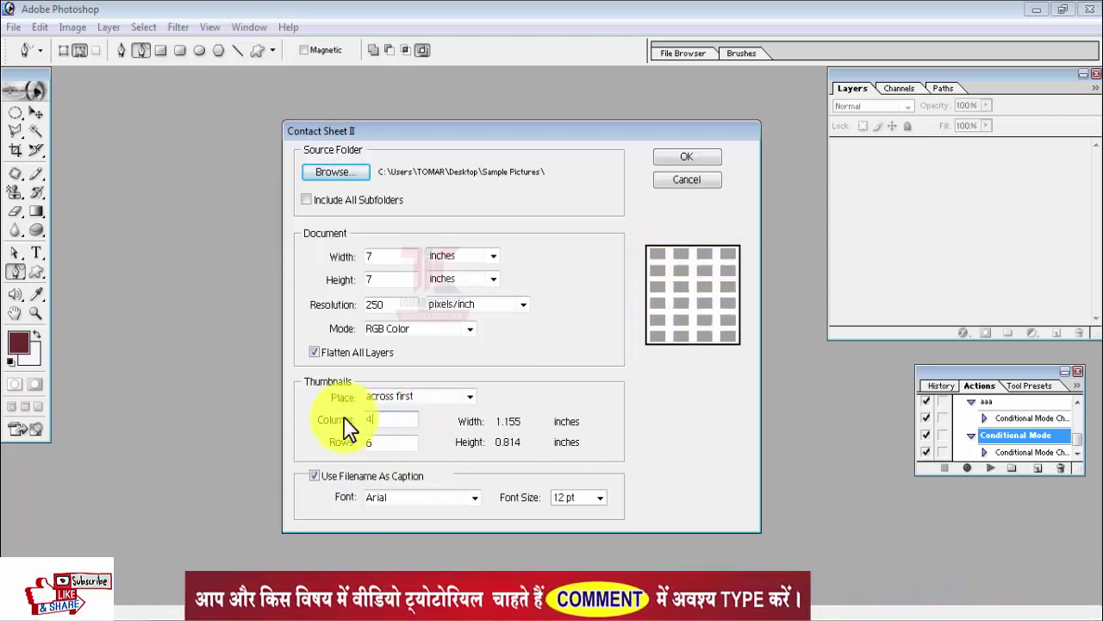
type("4")
double_click(369, 442)
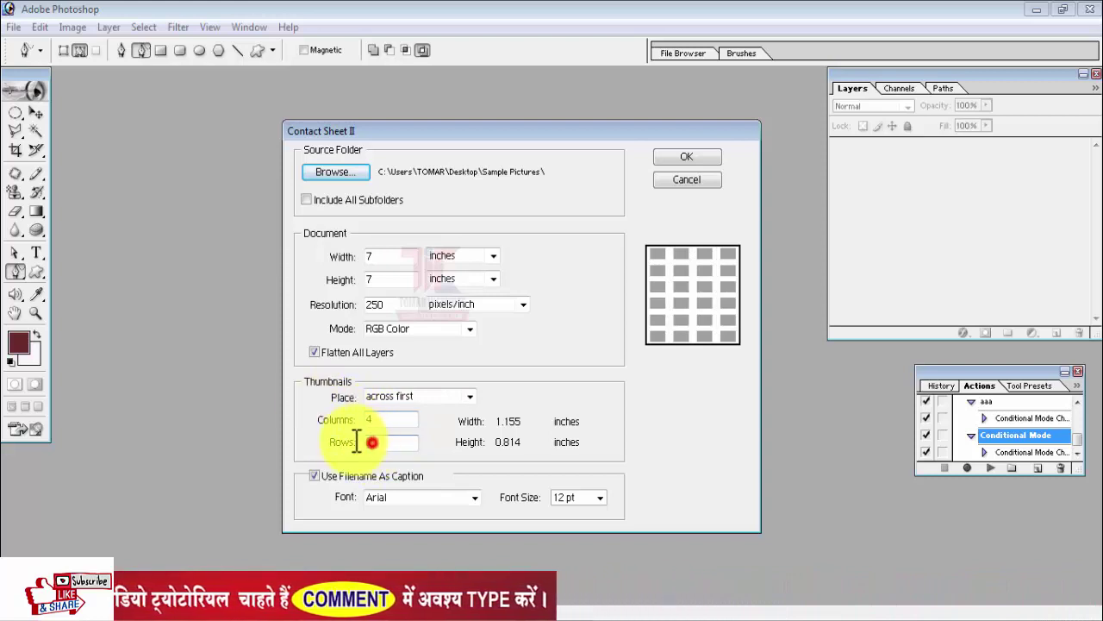
type("5")
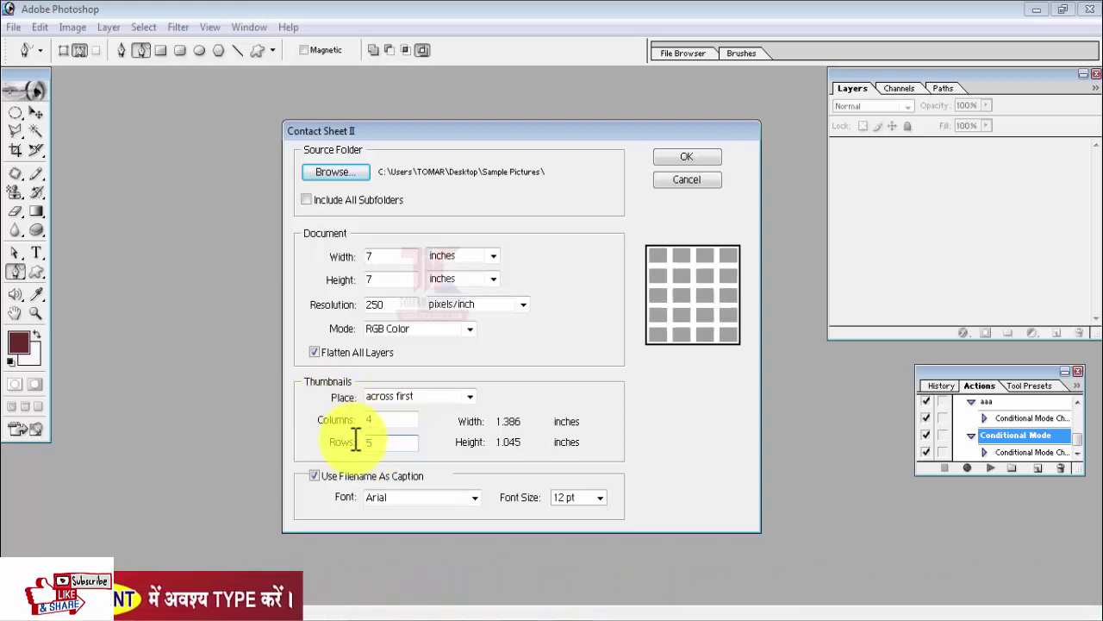
key("BackSpace")
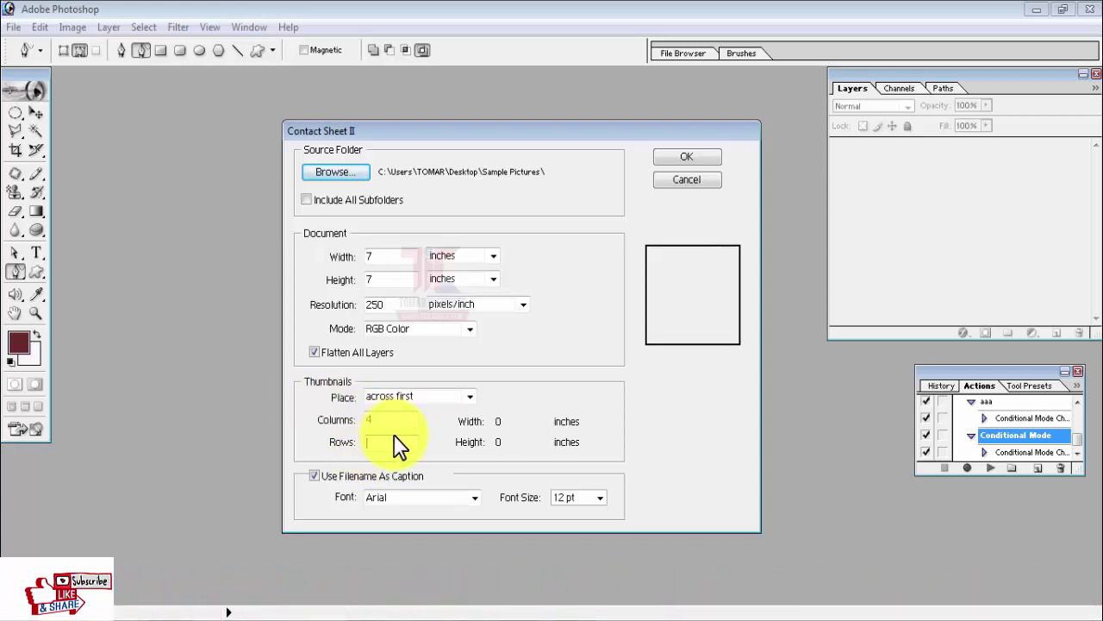
type("4")
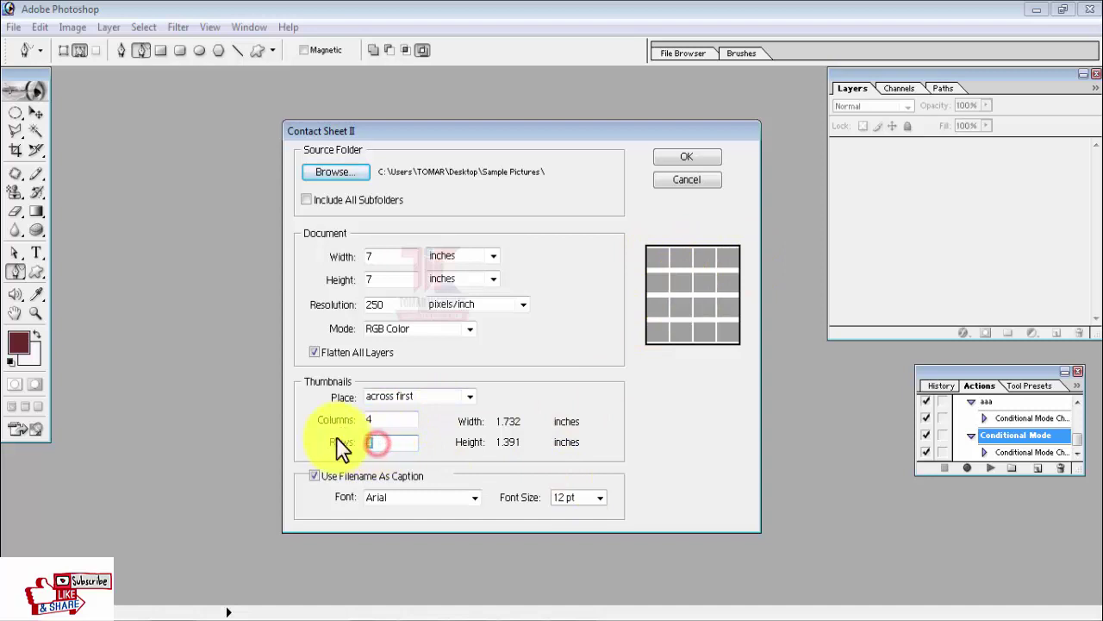
type("5")
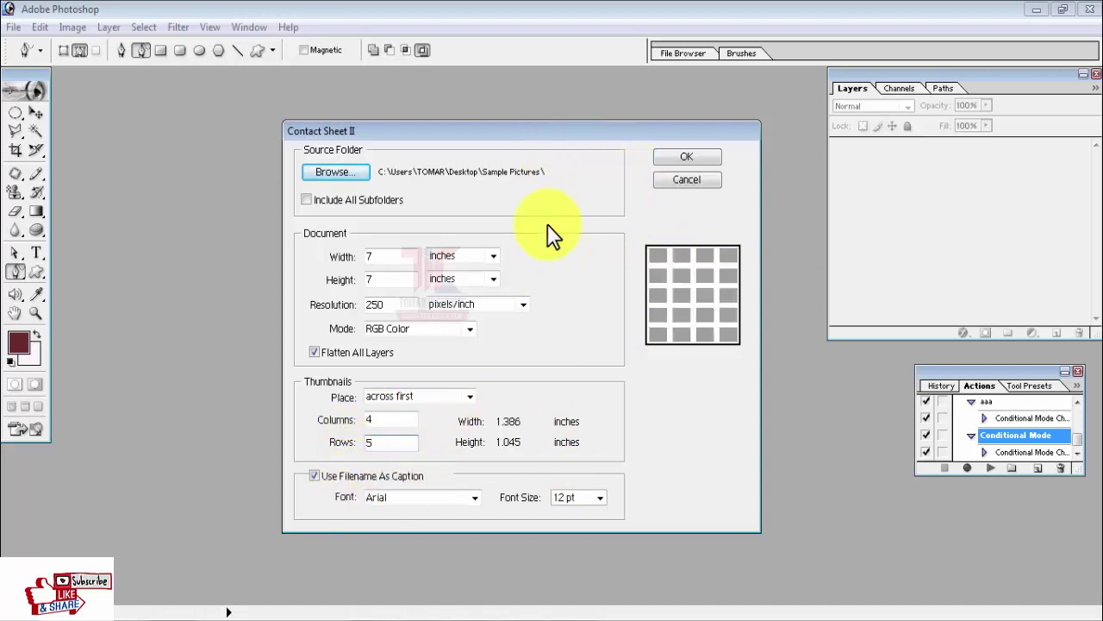
Step: Build the first contact sheet, dismiss the unopenable-files warning, and move the sheet aside
left_click(681, 158)
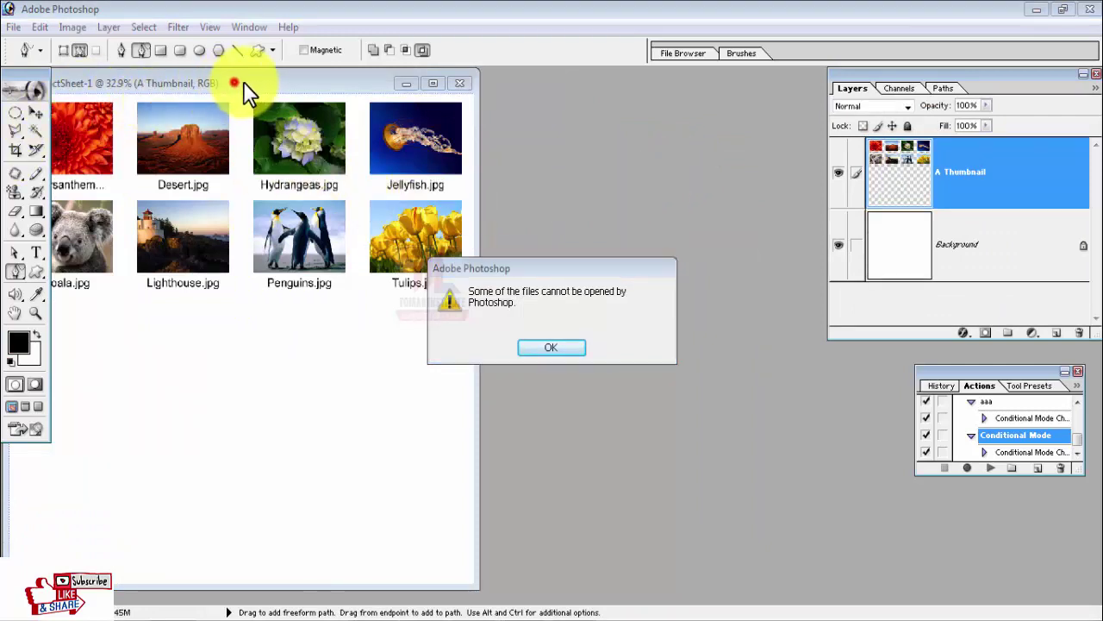
left_click(565, 355)
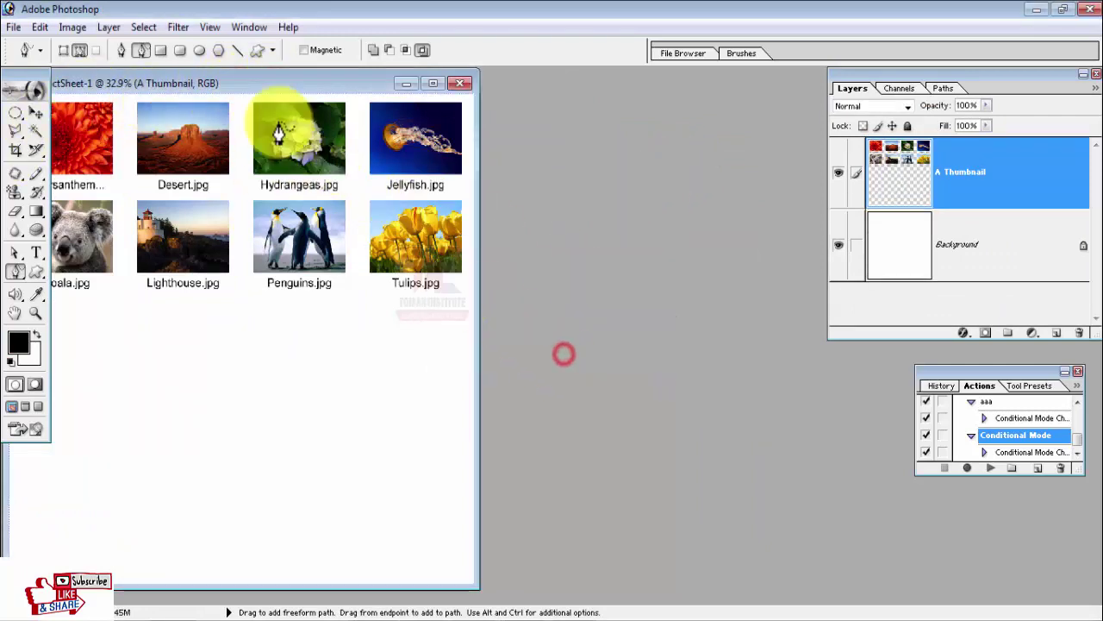
left_click_drag(243, 83, 402, 109)
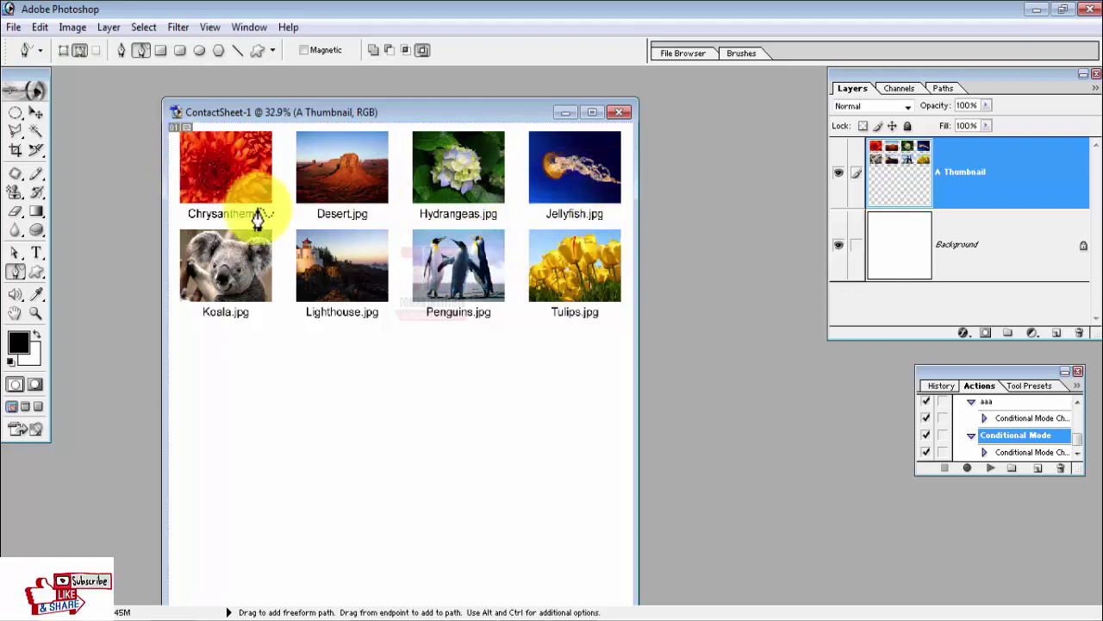
Step: Reopen Contact Sheet II, keeping 7 × 7 in, 250 ppi, 4 × 5, and move it aside
left_click(10, 27)
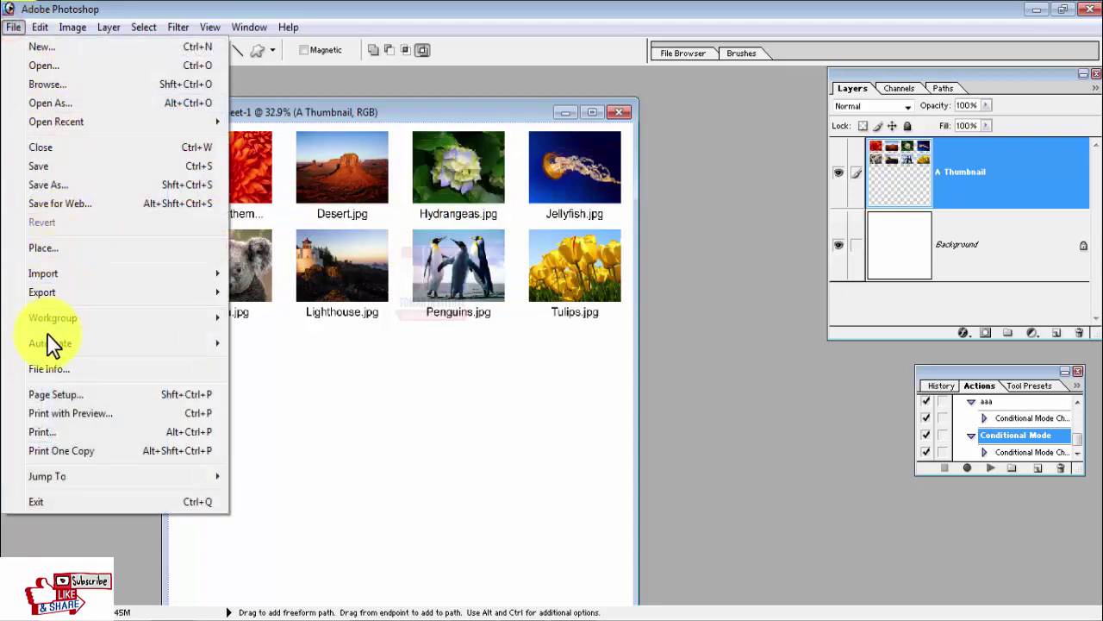
mouse_move(50, 343)
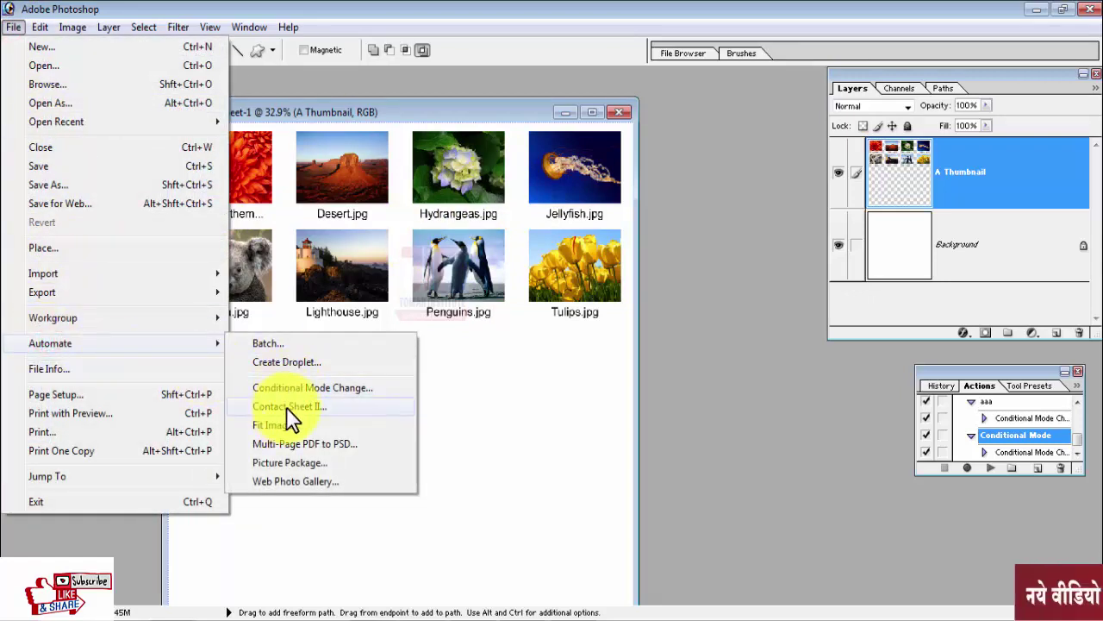
left_click(286, 407)
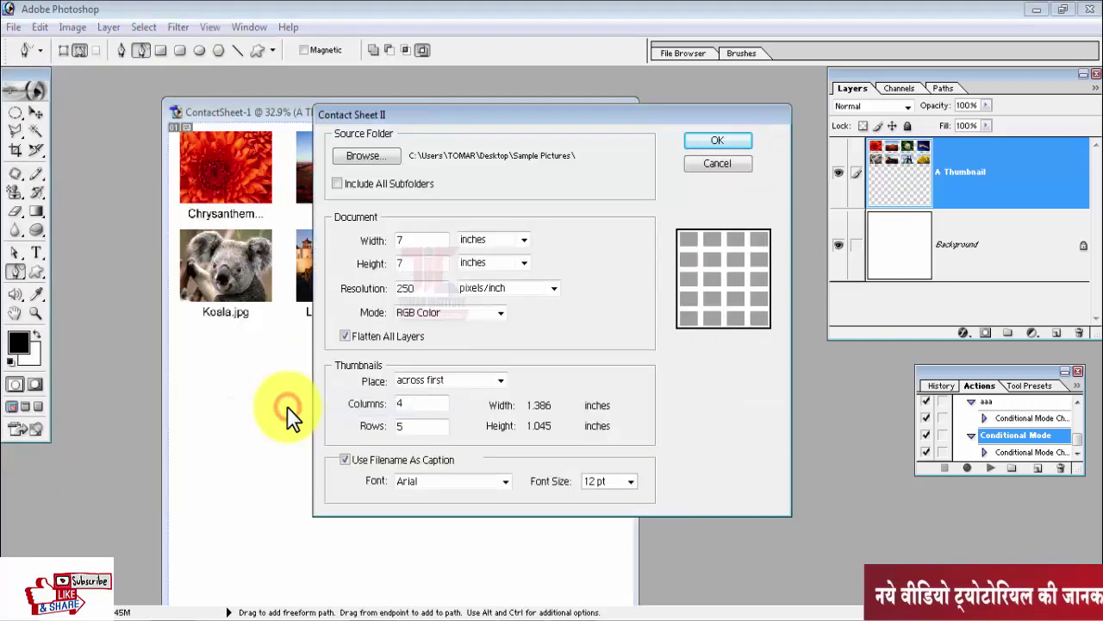
mouse_move(449, 121)
left_mouse_down()
mouse_move(478, 197)
mouse_move(505, 204)
left_mouse_up()
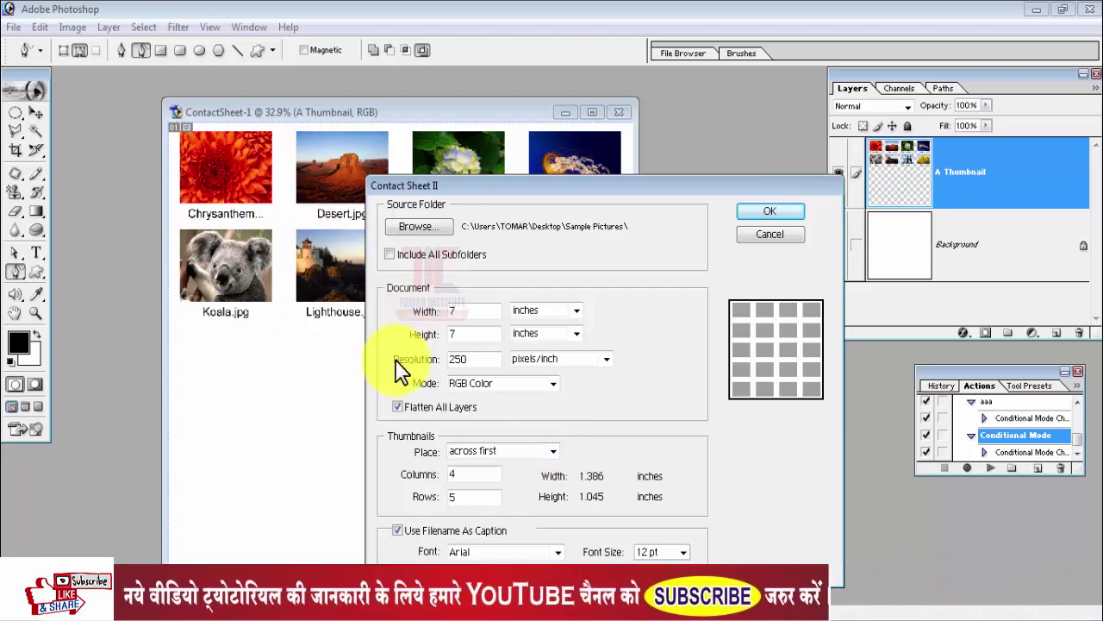
Step: Set thumbnail placement to down first, leaving the caption font at Arial 12 pt
left_click(547, 448)
left_click(470, 474)
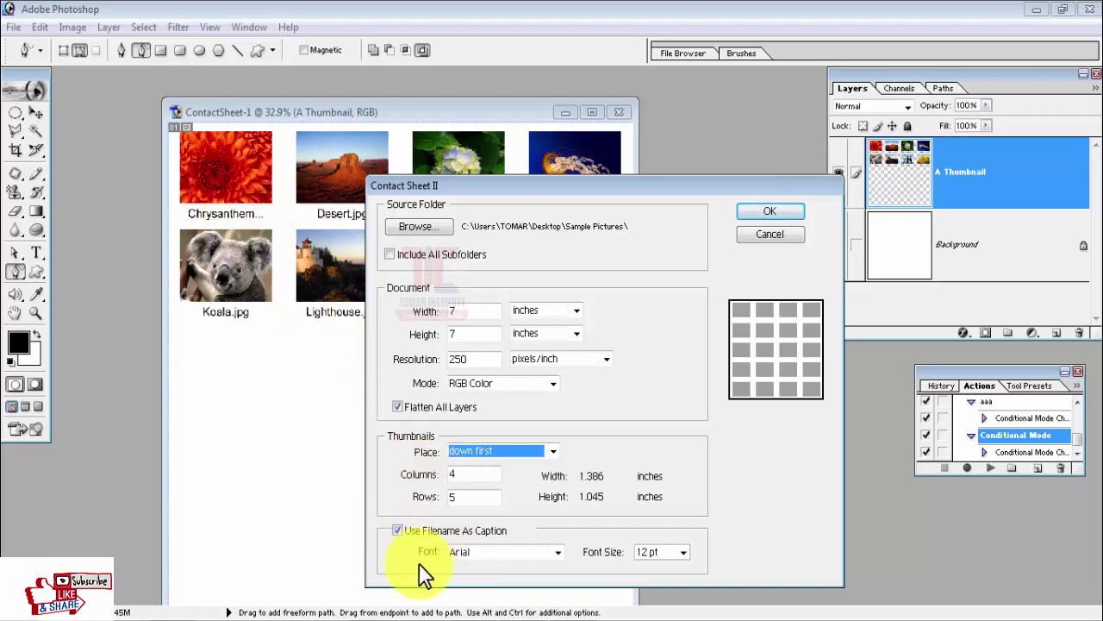
left_click(559, 552)
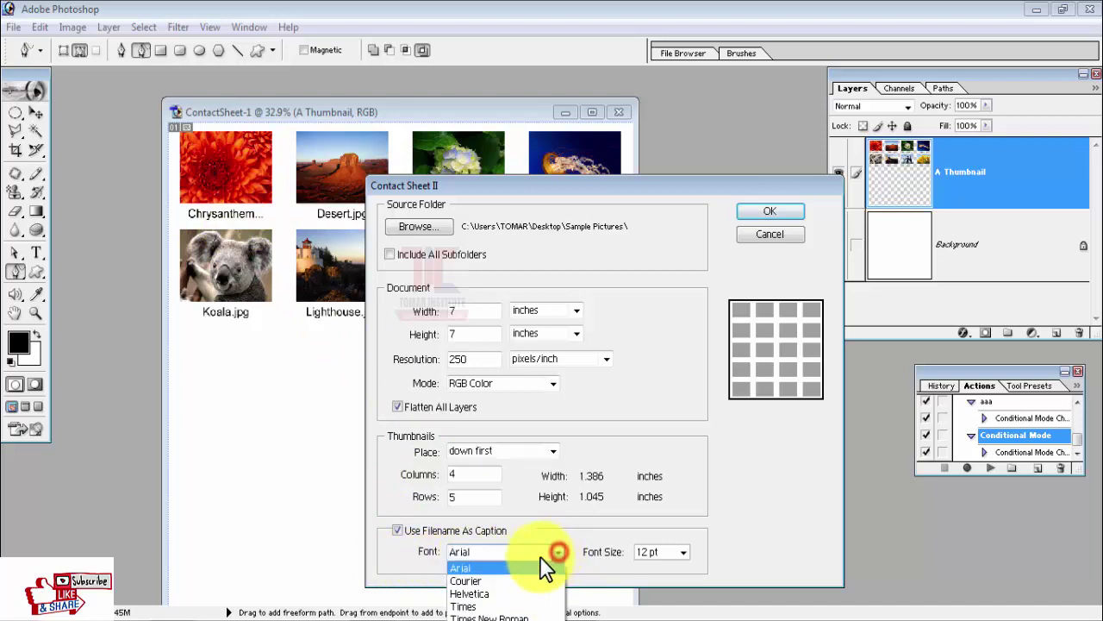
left_click(614, 570)
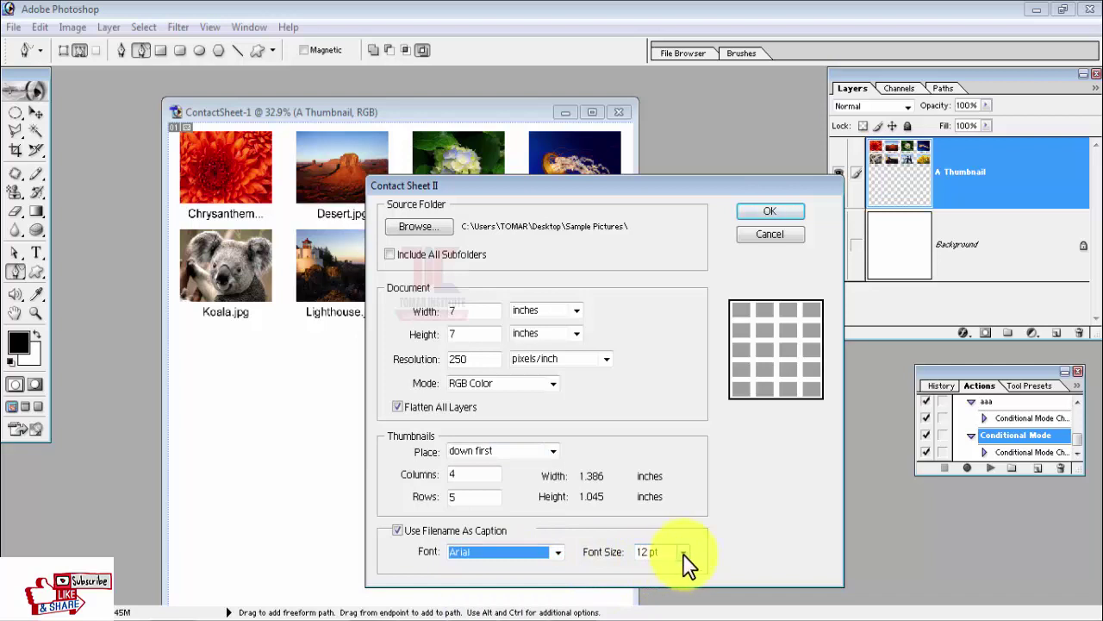
left_click(683, 553)
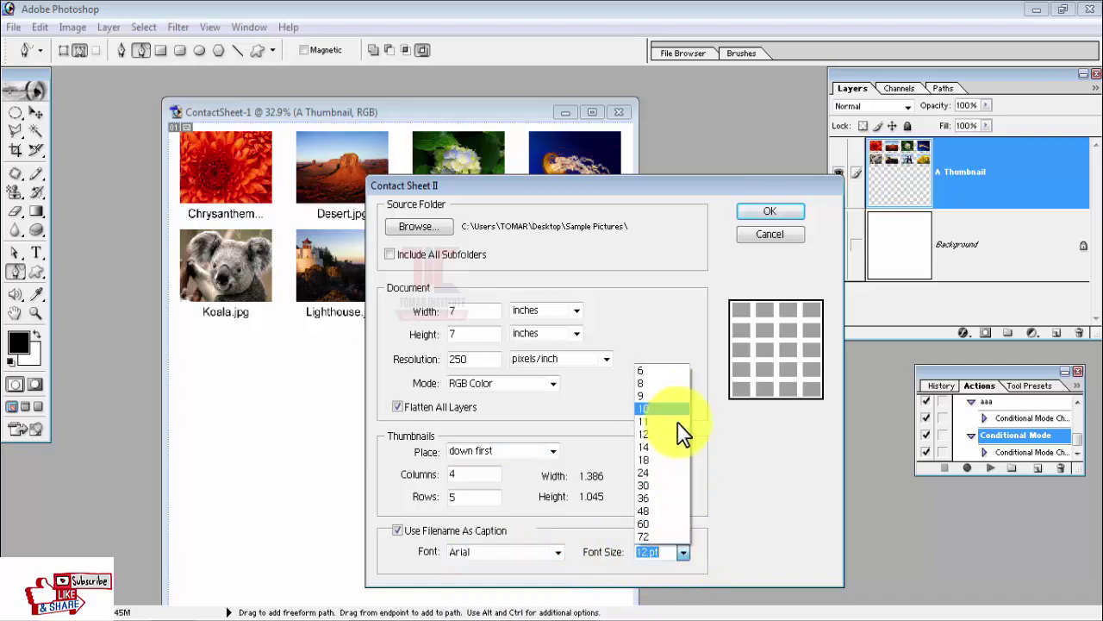
left_click(759, 523)
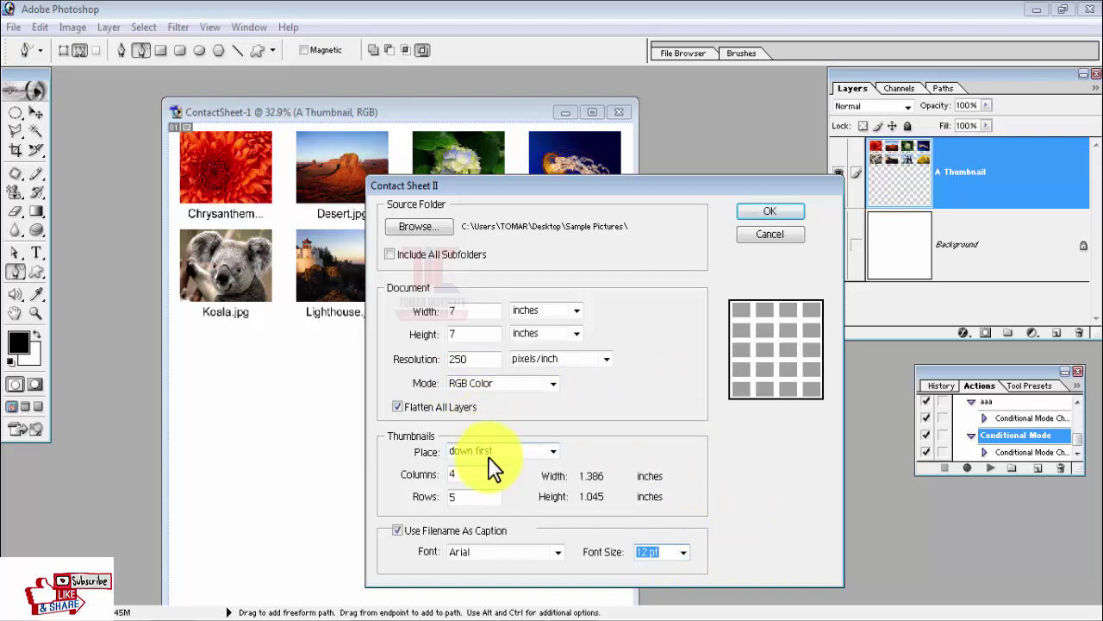
Step: Turn off file-name captions and build the second contact sheet
left_click(554, 456)
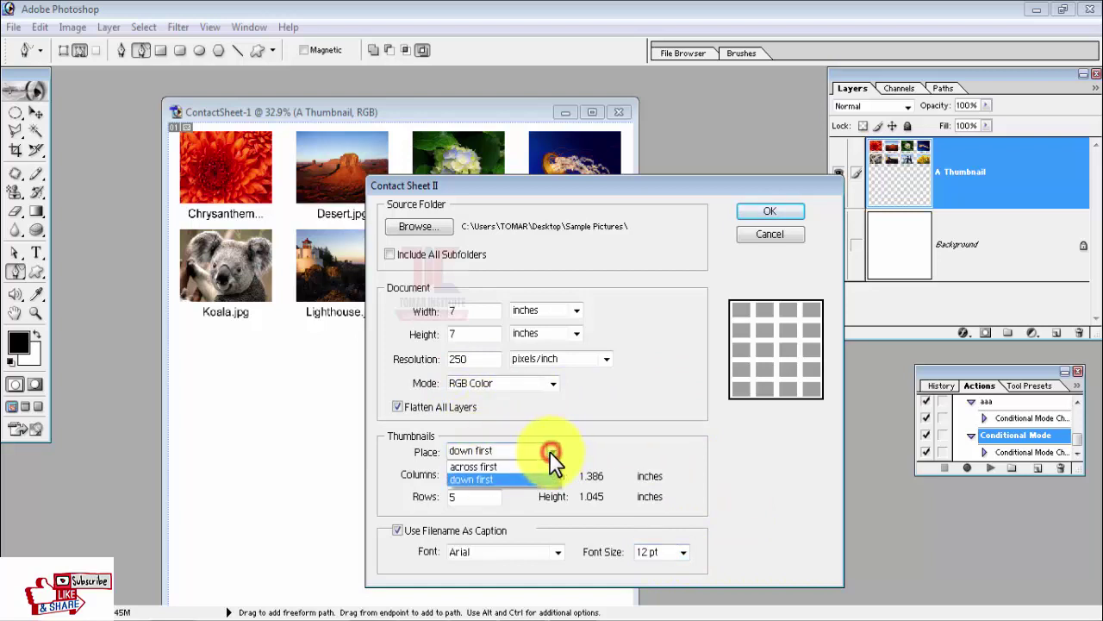
left_click(482, 478)
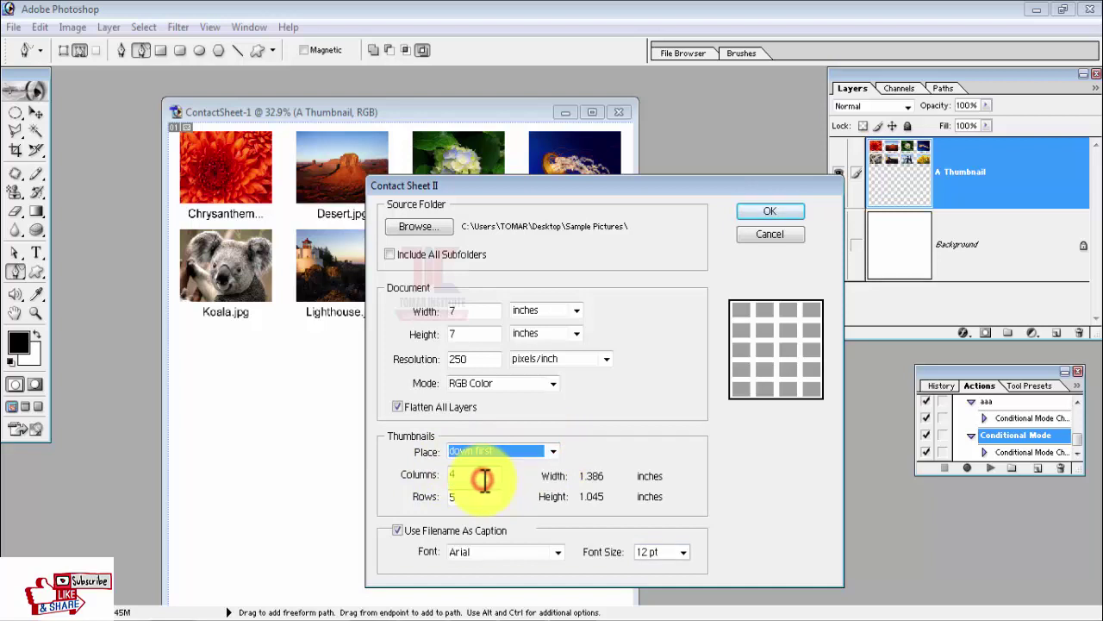
left_click(409, 530)
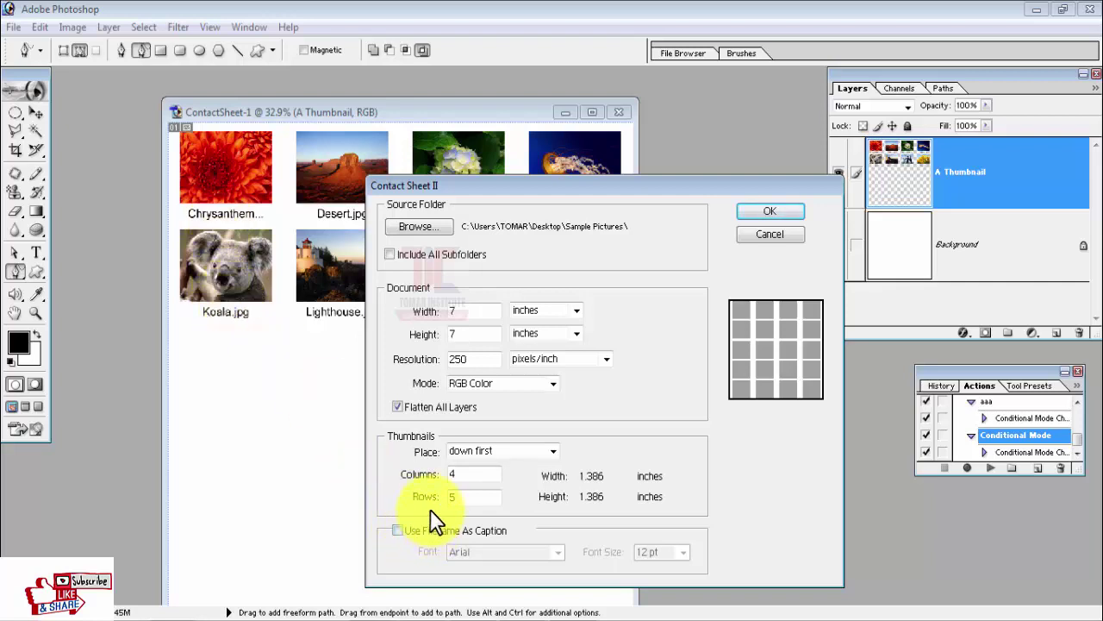
left_click(748, 211)
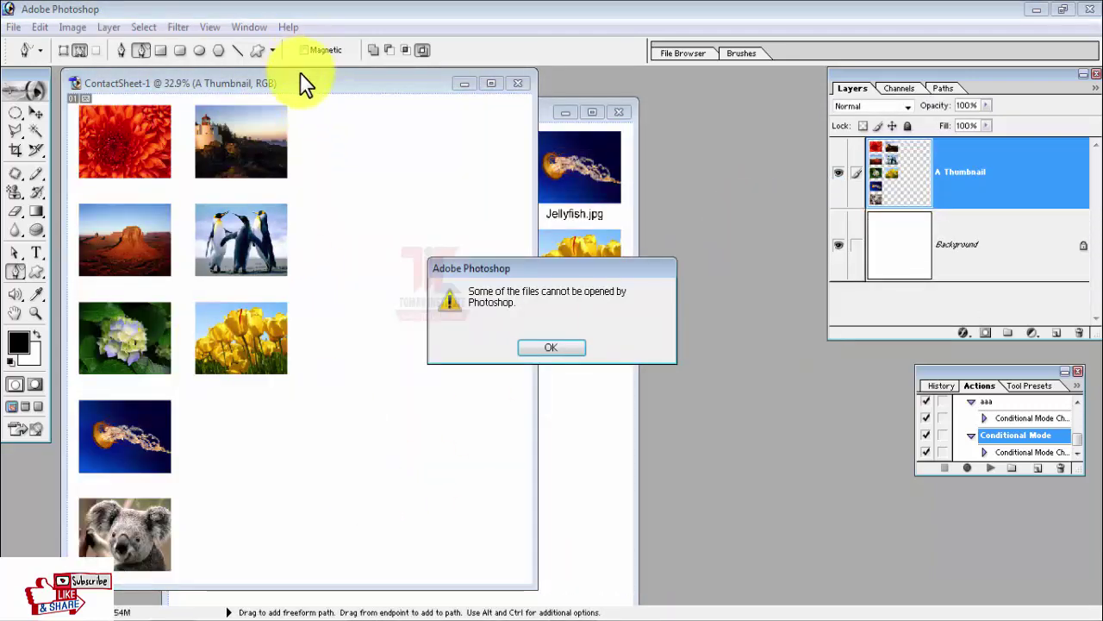
Step: Dismiss the unopenable-files warning, rearrange the contact sheets, and close the second one without saving
left_click(520, 347)
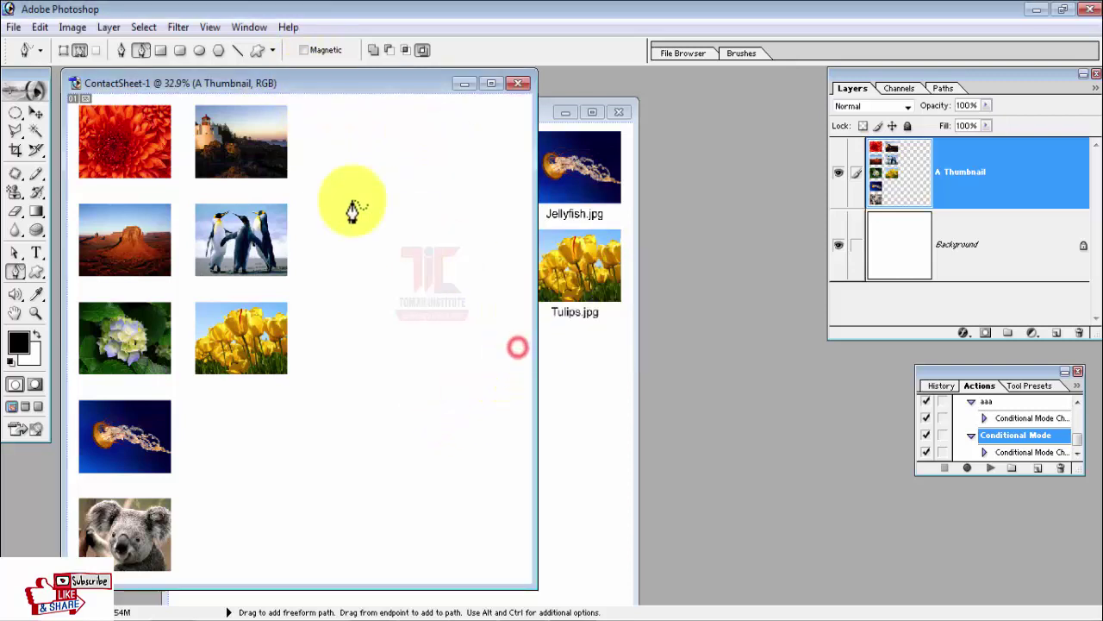
left_click_drag(301, 83, 759, 178)
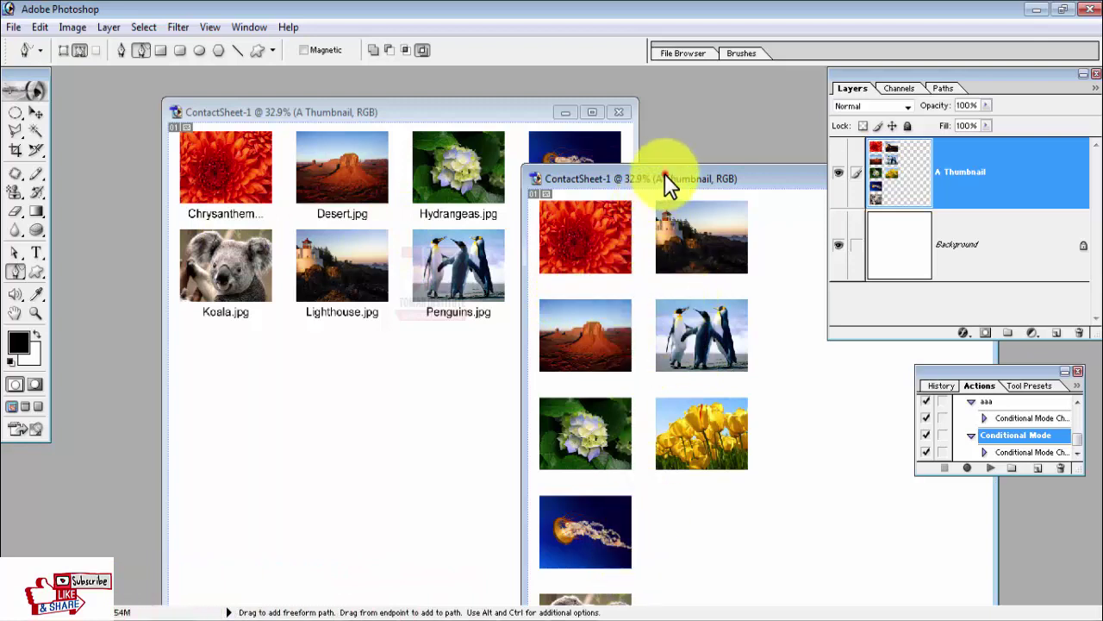
mouse_move(665, 173)
left_mouse_down()
mouse_move(461, 131)
mouse_move(454, 109)
left_mouse_up()
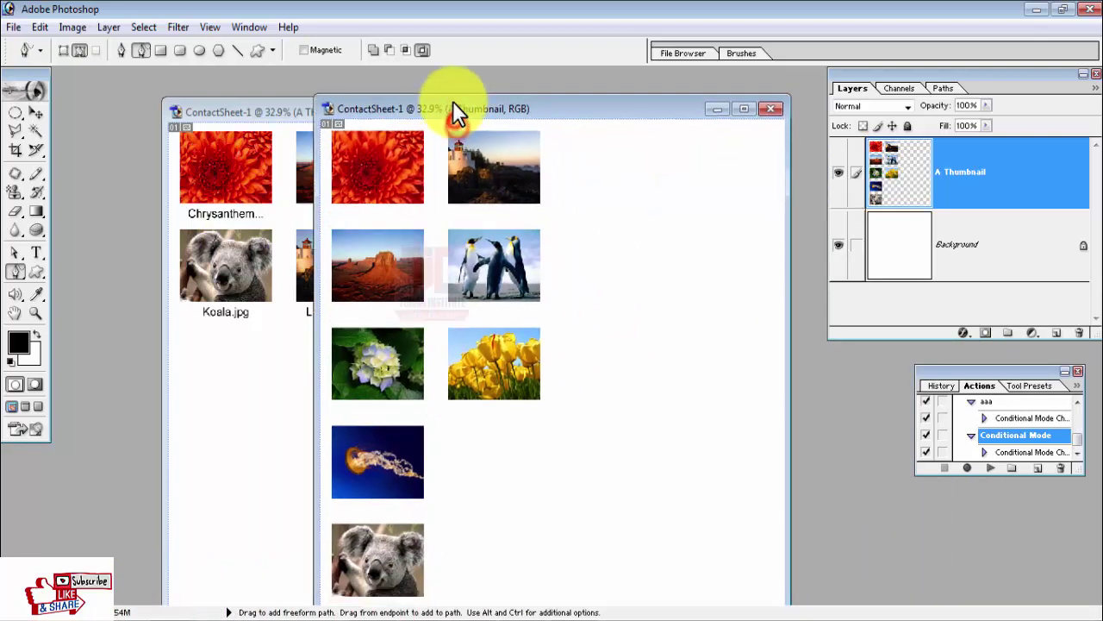
left_click(777, 107)
left_click(574, 245)
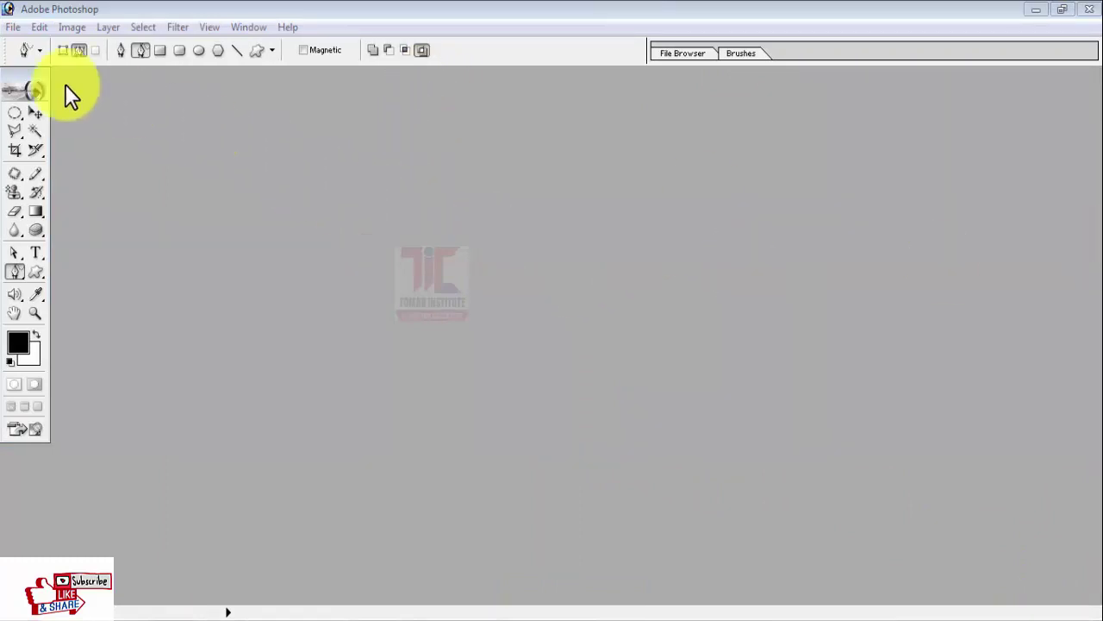
Step: Open 03.jpg from the Download Images folder and move its window into place
left_click(13, 27)
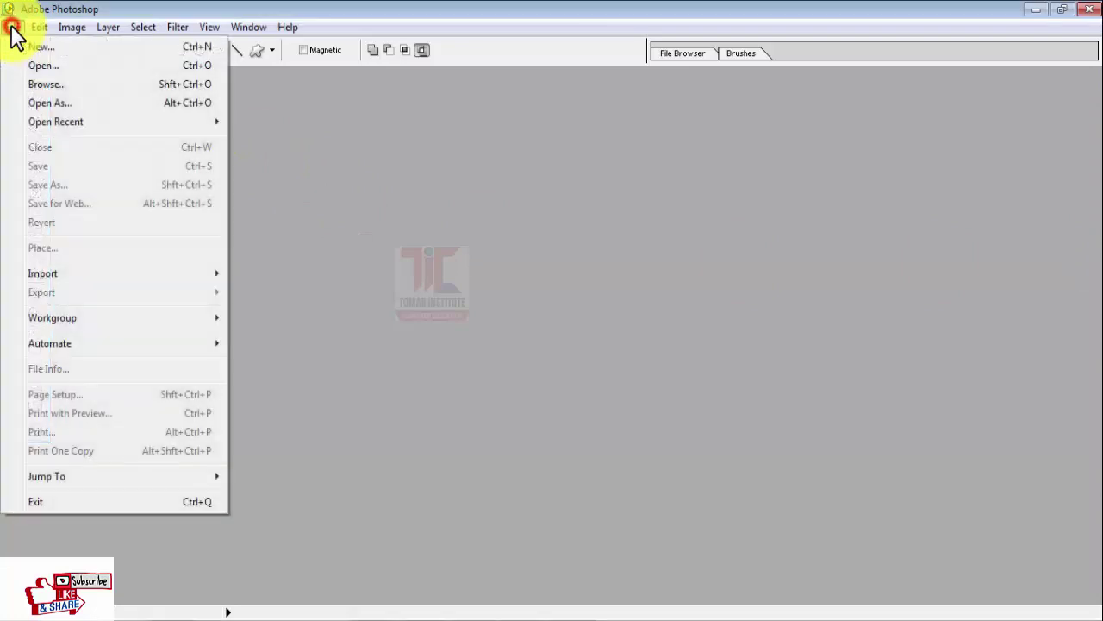
left_click(56, 74)
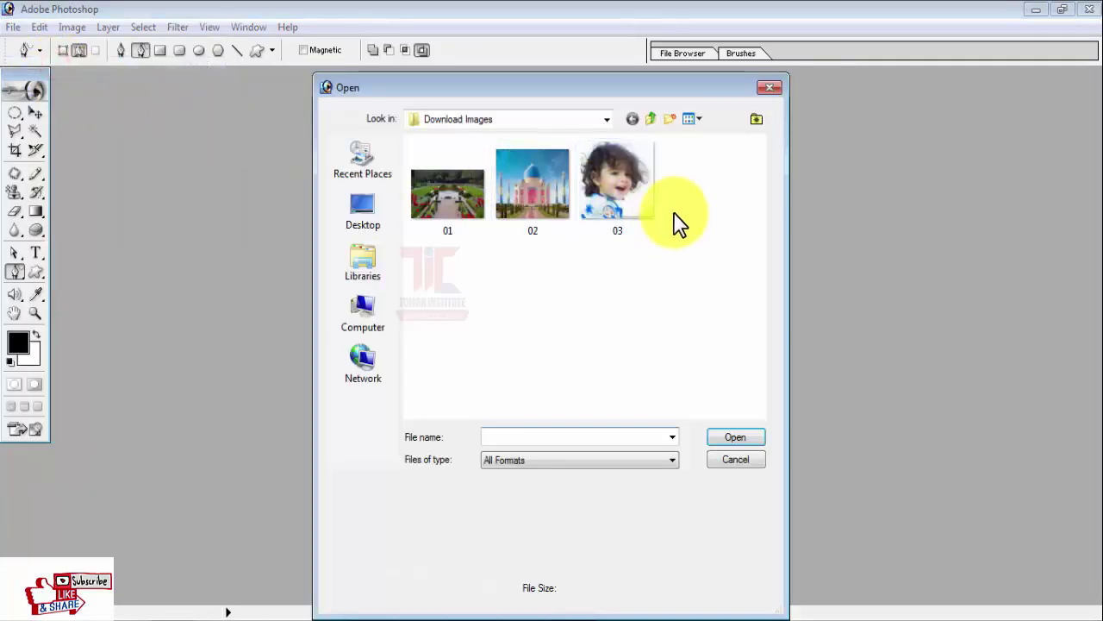
left_click(634, 229)
left_click(726, 437)
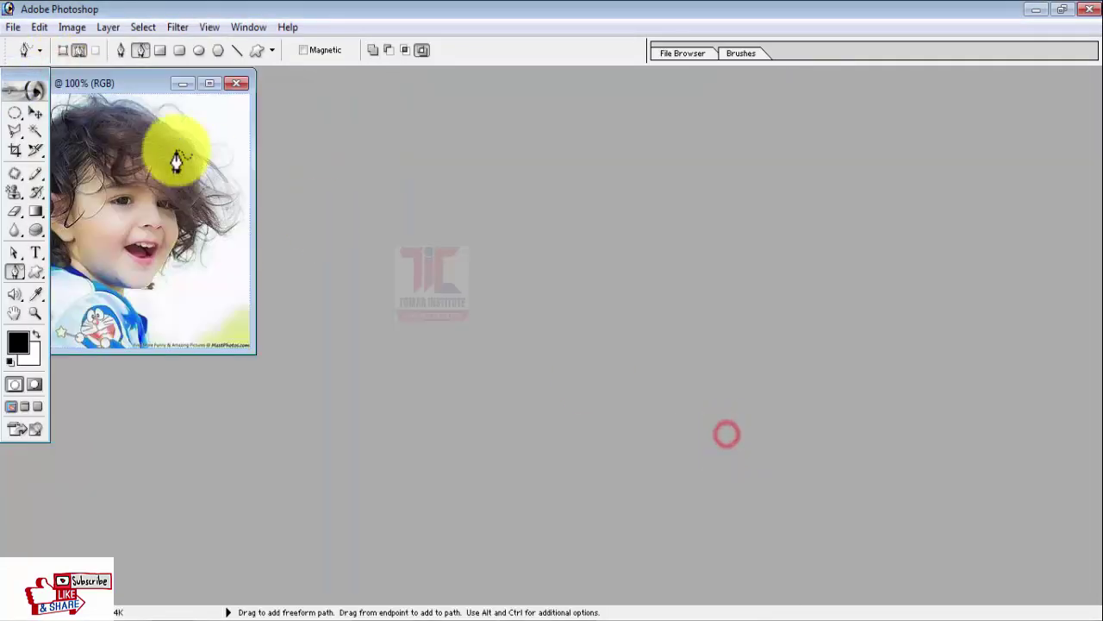
mouse_move(142, 86)
left_mouse_down()
mouse_move(184, 105)
mouse_move(202, 99)
left_mouse_up()
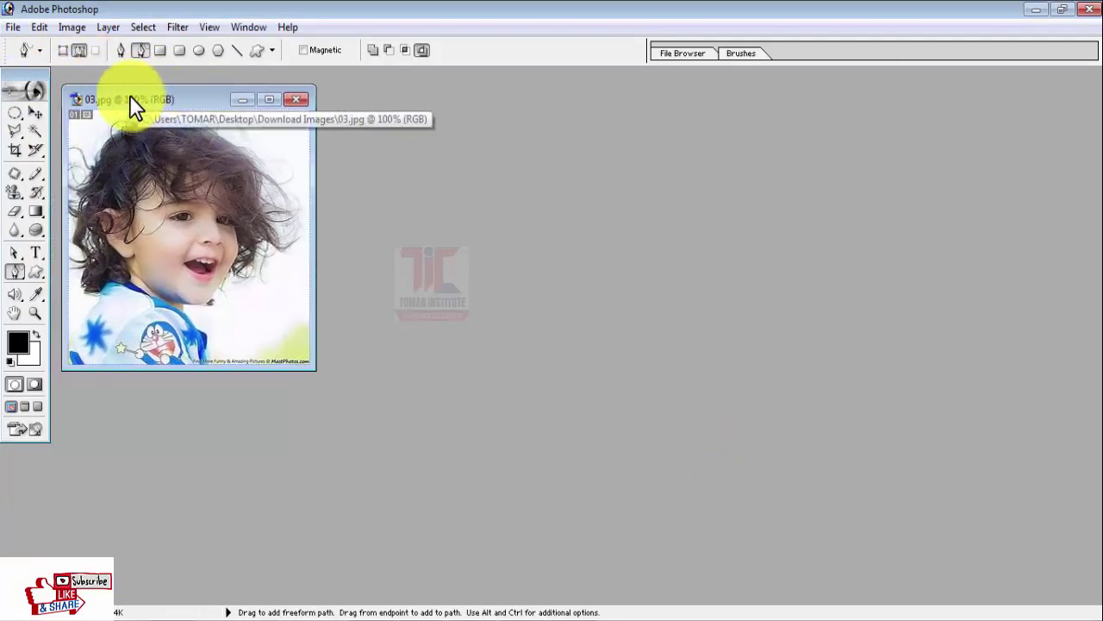
left_click(248, 26)
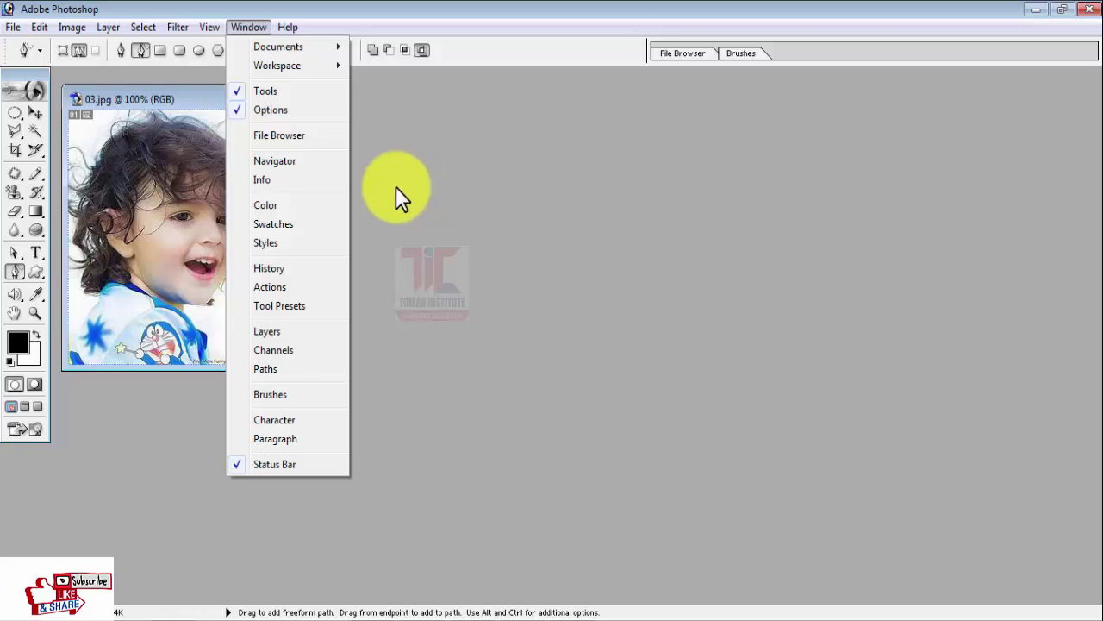
Step: Show the Actions panel beside 03.jpg, moved and enlarged to list more steps
left_click(274, 288)
left_click_drag(836, 310, 881, 113)
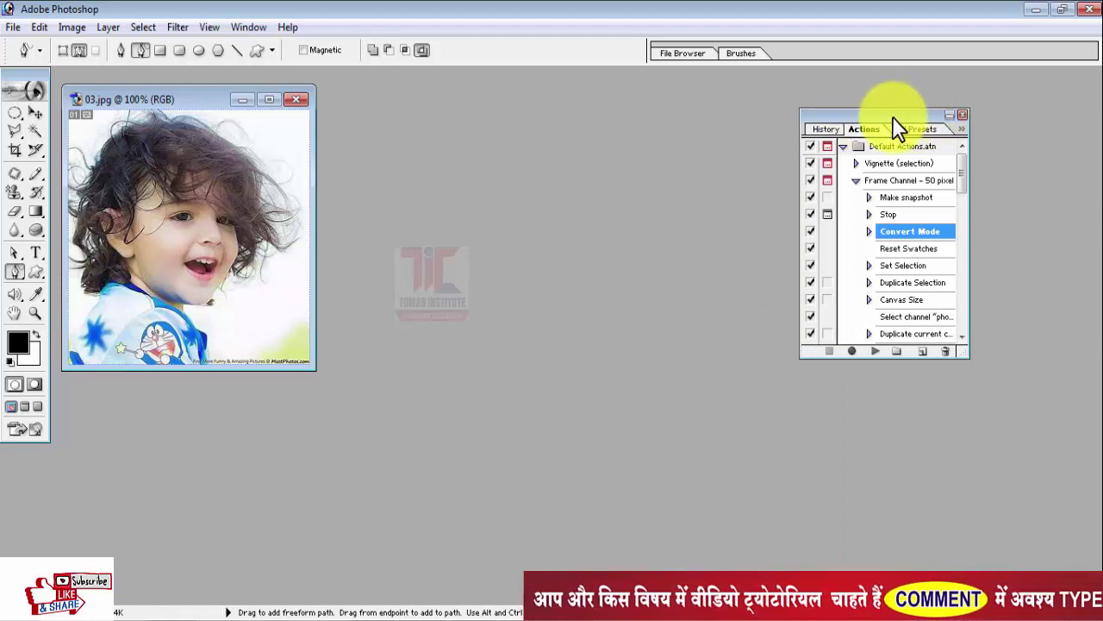
left_click_drag(964, 356, 1076, 526)
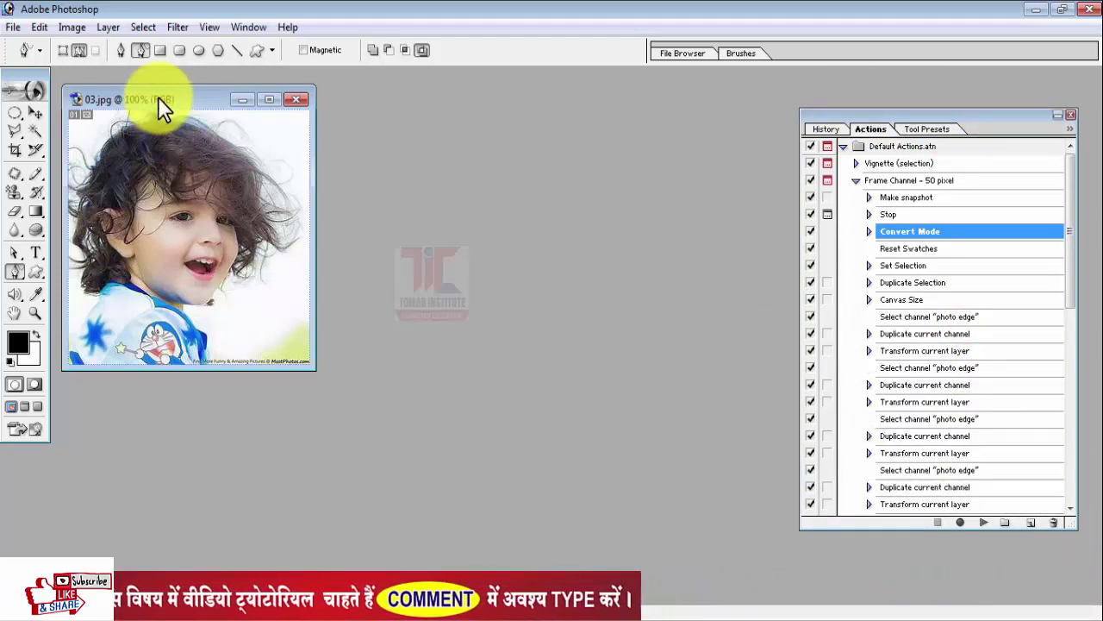
left_click_drag(158, 97, 165, 110)
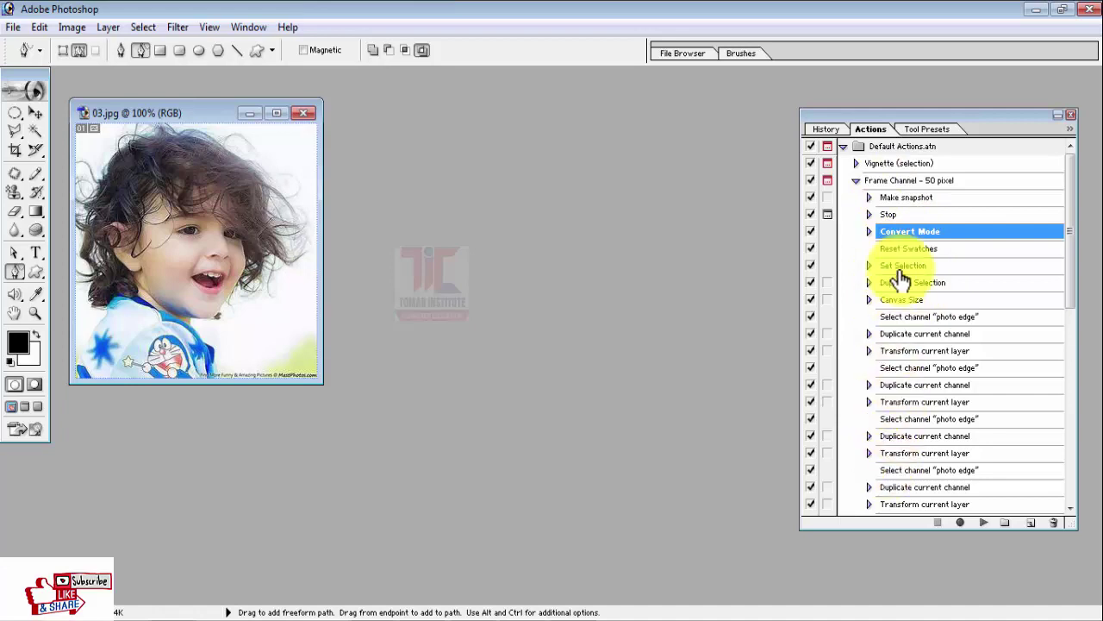
Step: Expand Frame Channel - 50 pixel steps to inspect channel, offset and selection settings
left_click(869, 334)
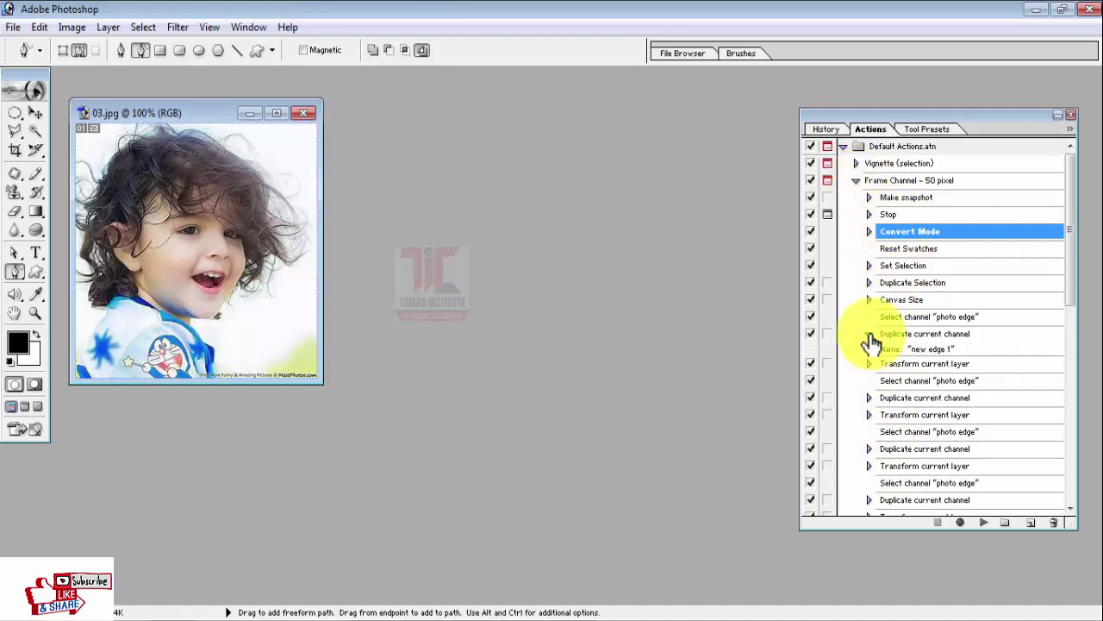
left_click(869, 335)
left_click(869, 351)
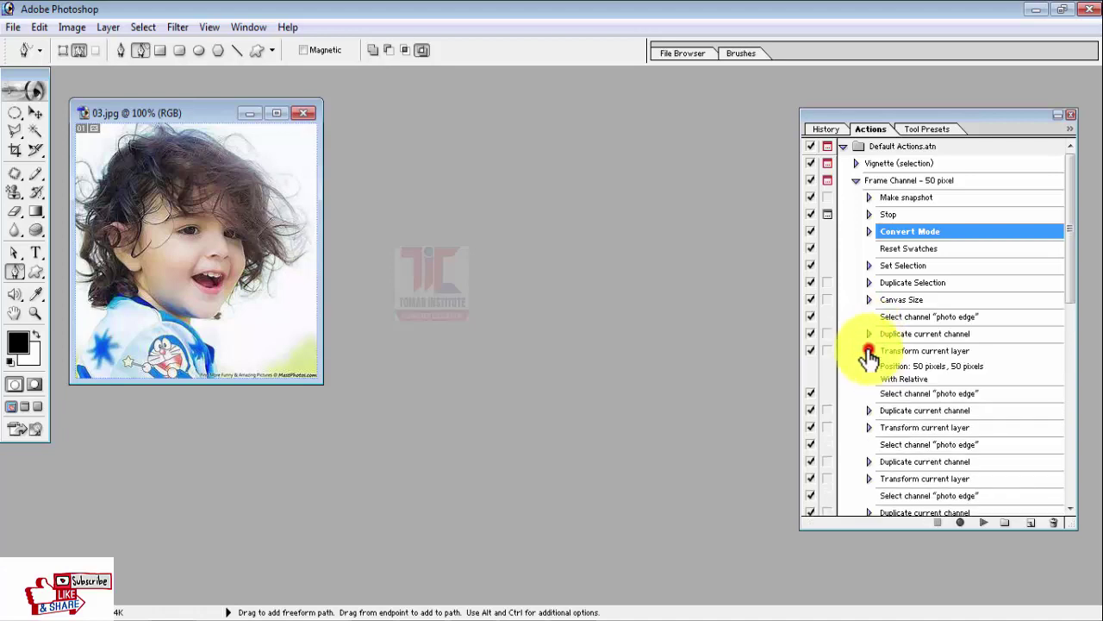
left_click(869, 351)
left_click(868, 453)
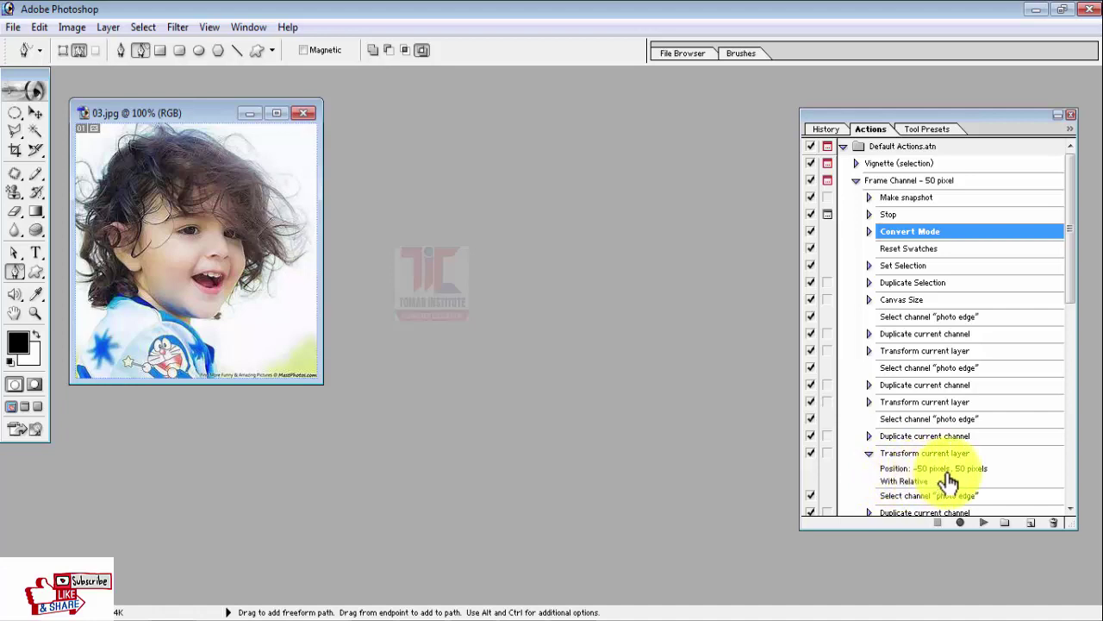
scroll(951, 475, "down", 2)
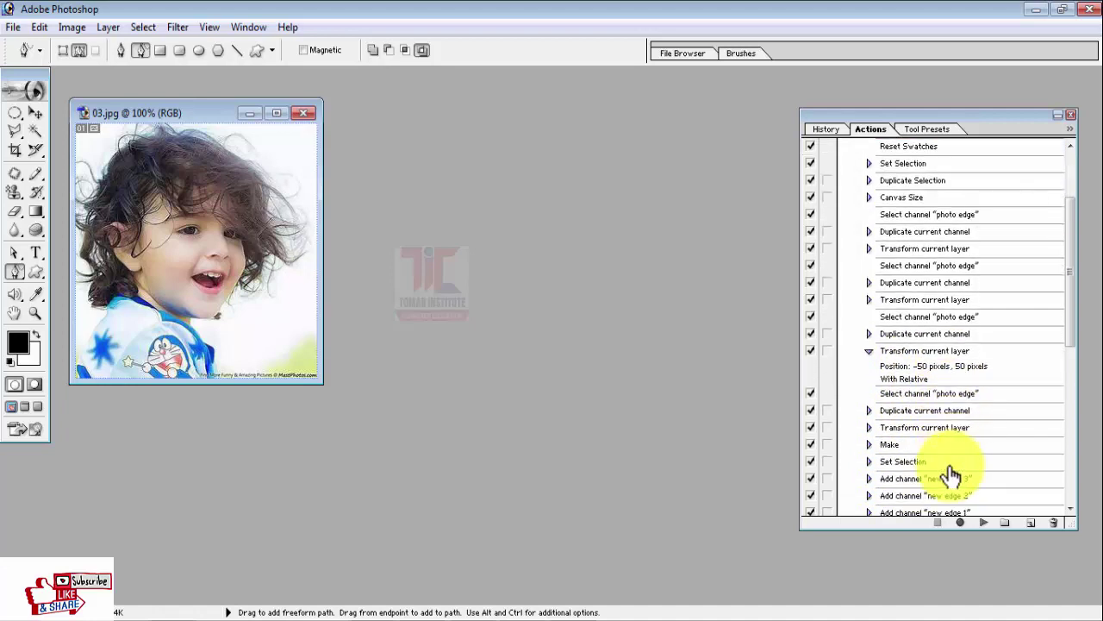
left_click(869, 462)
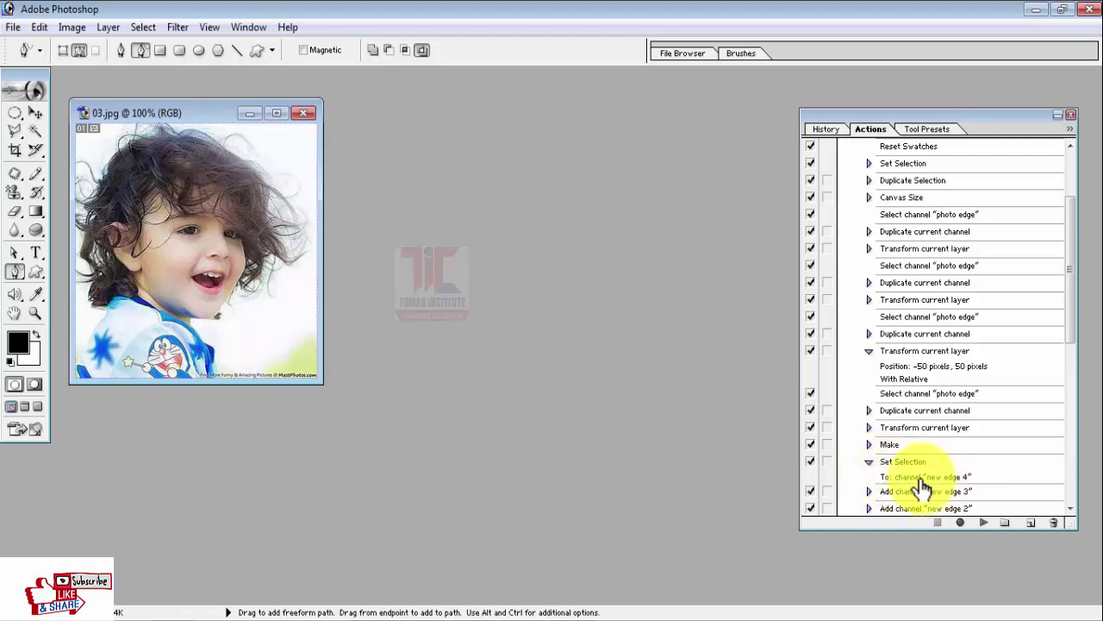
left_click_drag(1067, 301, 1066, 369)
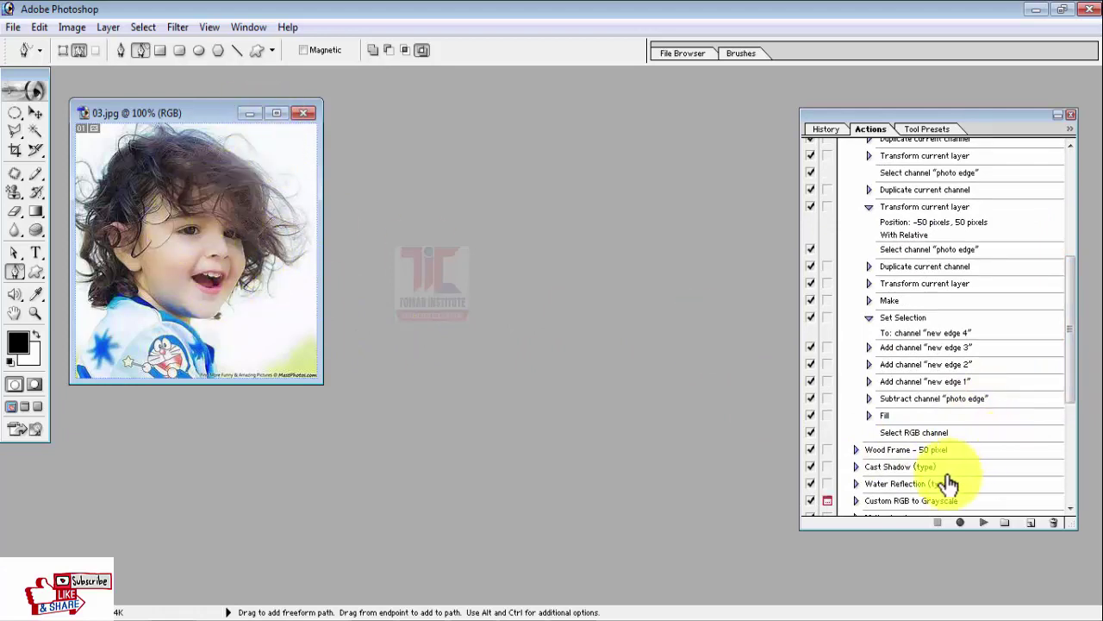
Step: Give 03.jpg a 50-pixel wood border with the Wood Frame - 50 pixel action, then close it
left_click(907, 450)
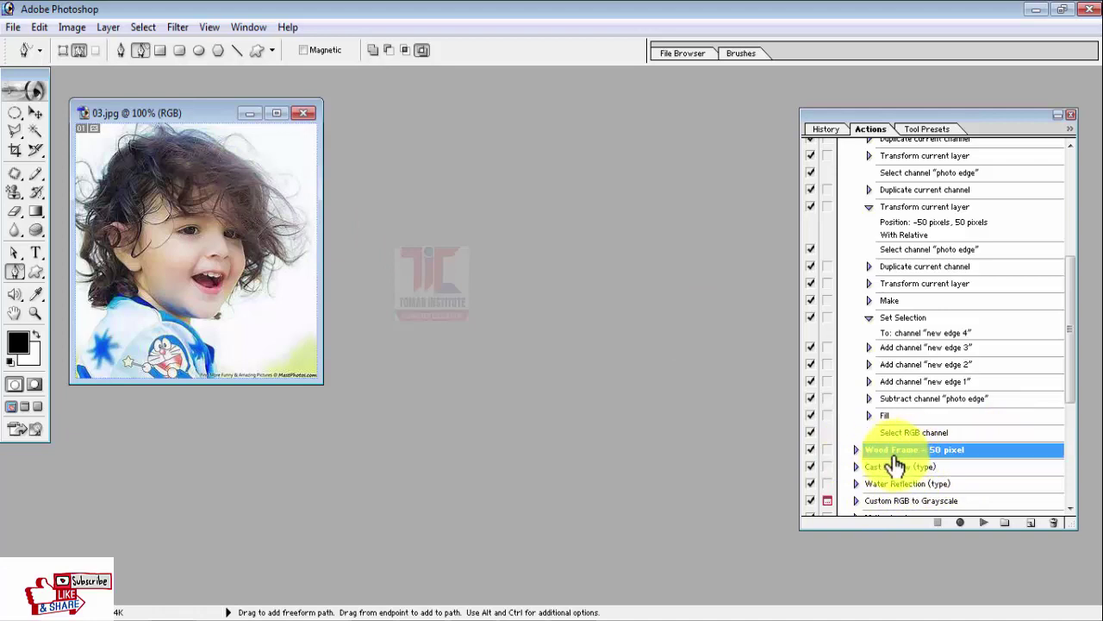
left_click(983, 523)
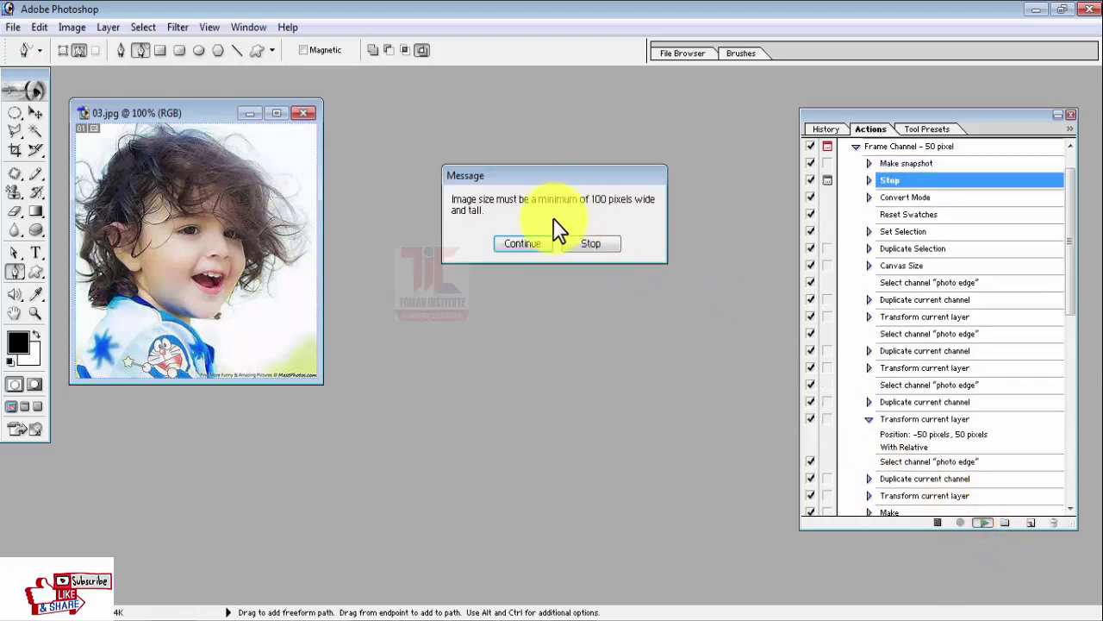
left_click(521, 243)
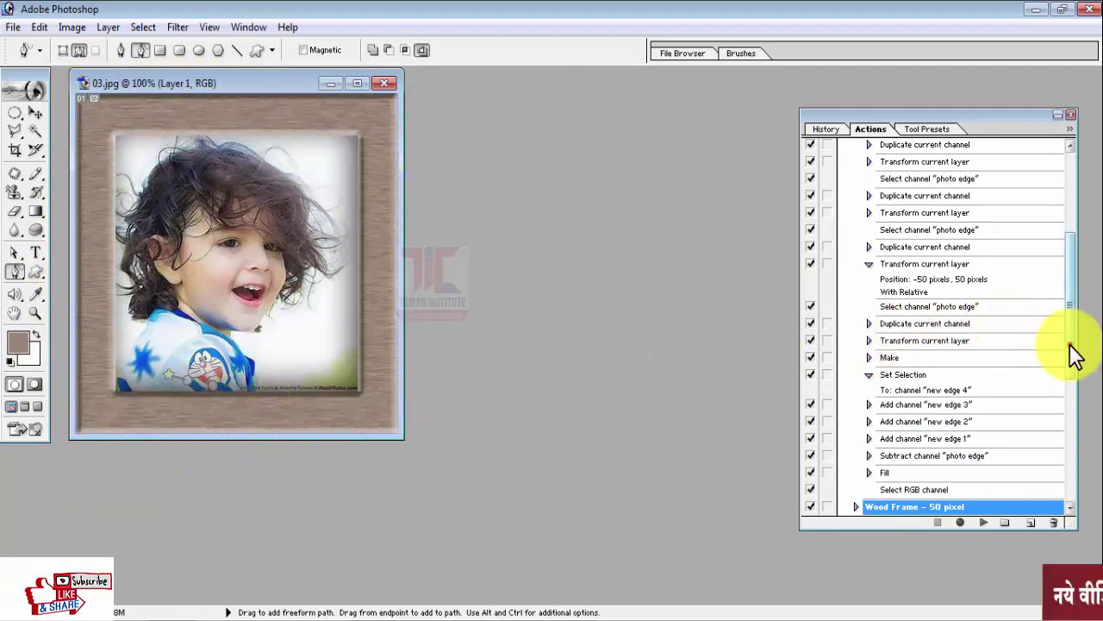
scroll(1069, 353, "down", 1)
scroll(1068, 353, "up", 2)
scroll(1077, 320, "down", 2)
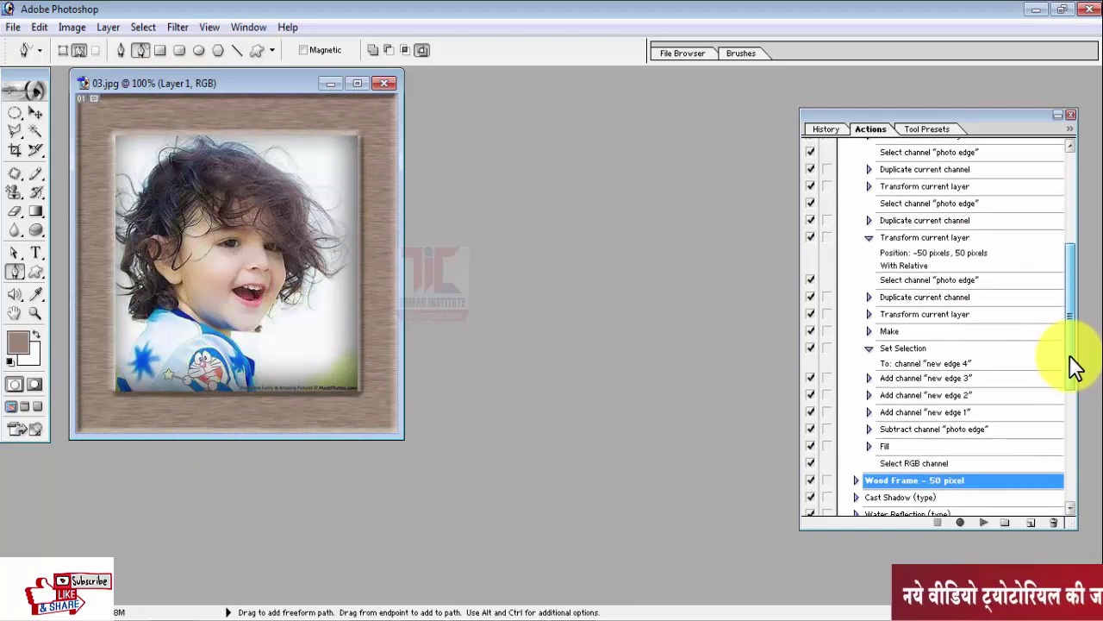
scroll(1077, 365, "down", 1)
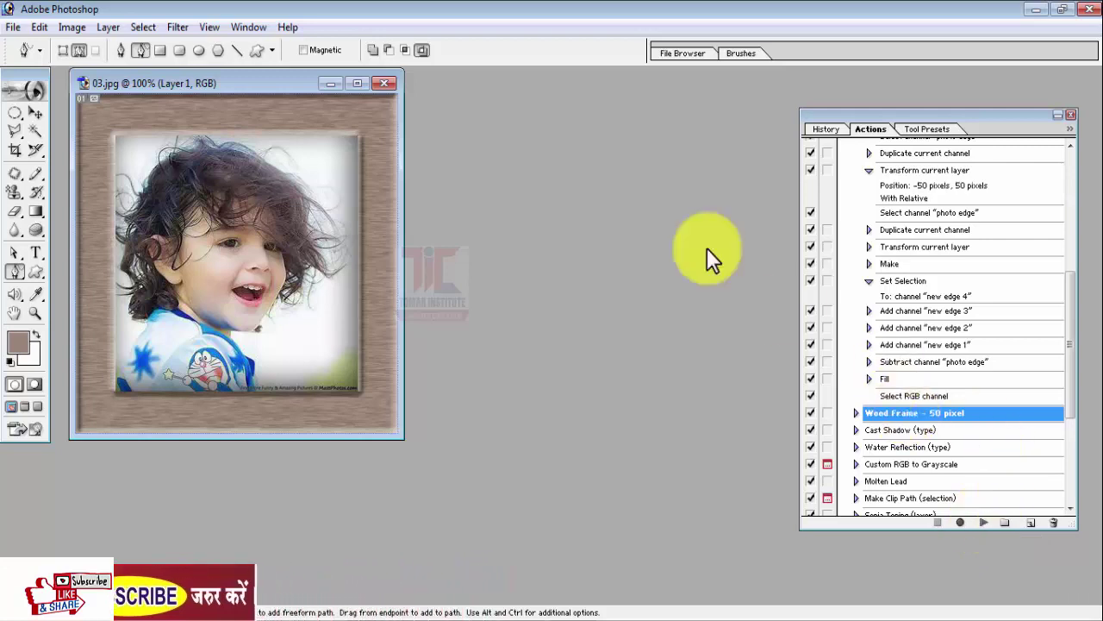
left_click(381, 83)
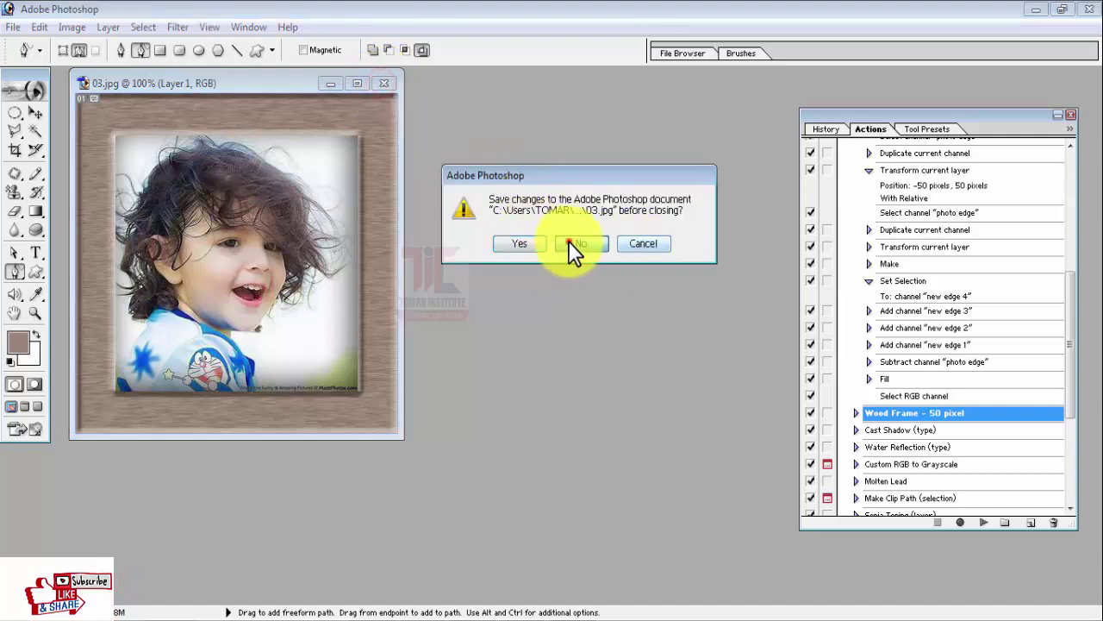
Step: Discard the framed 03.jpg and open the Taj Mahal photo 02.jpg from Download Images
left_click(569, 244)
left_click(12, 27)
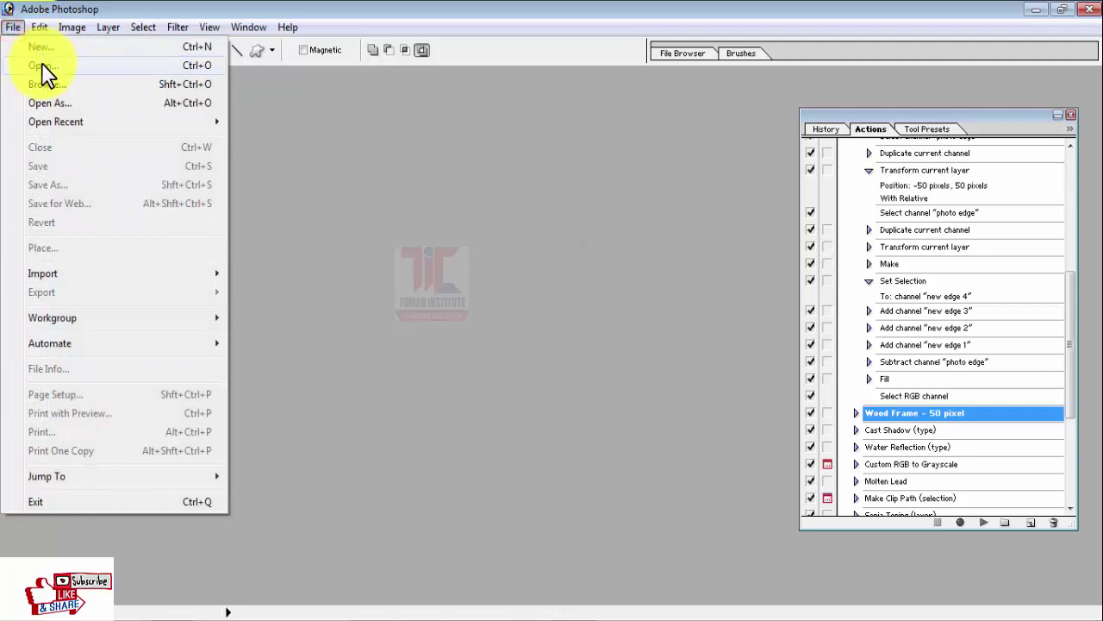
left_click(43, 66)
left_click(526, 194)
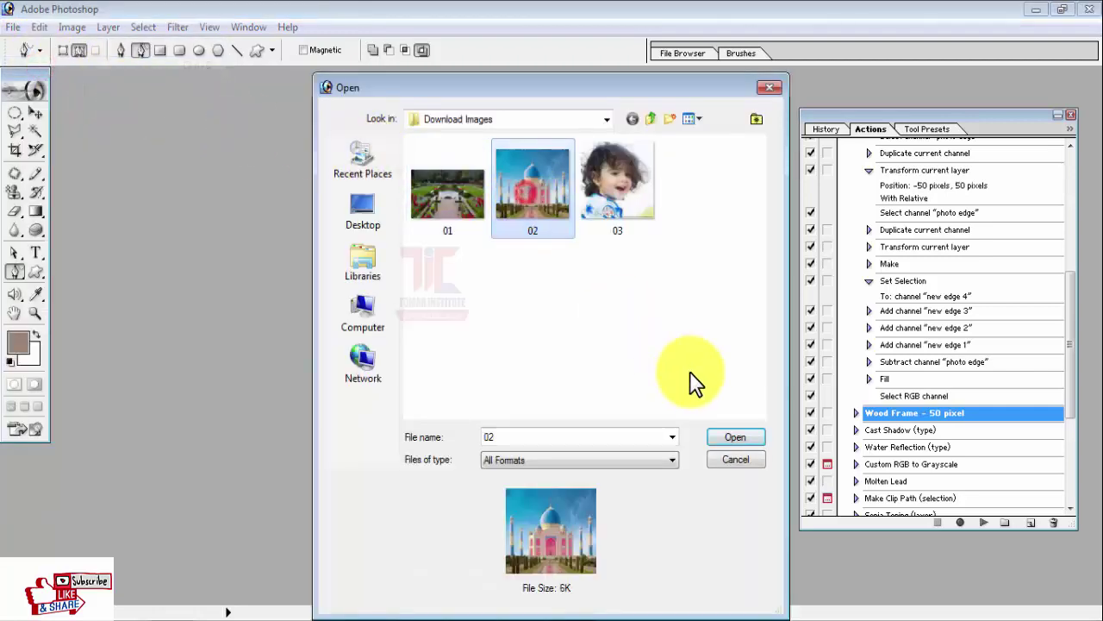
left_click(727, 437)
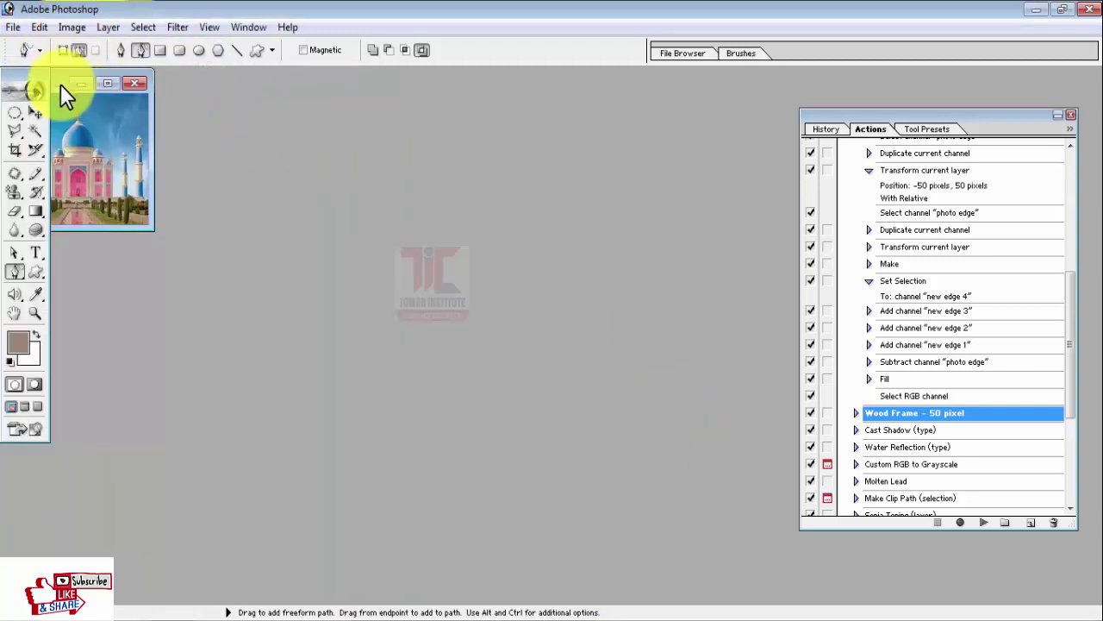
left_click_drag(60, 85, 299, 141)
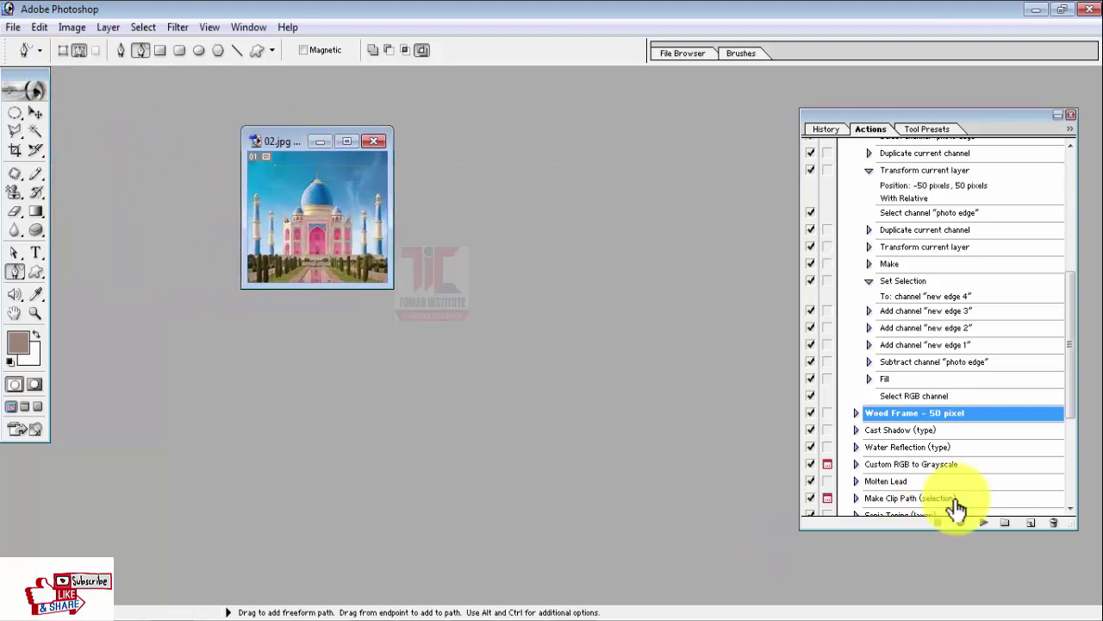
Step: Start recording a new Default Actions action named 'Action Command'
left_click(1031, 523)
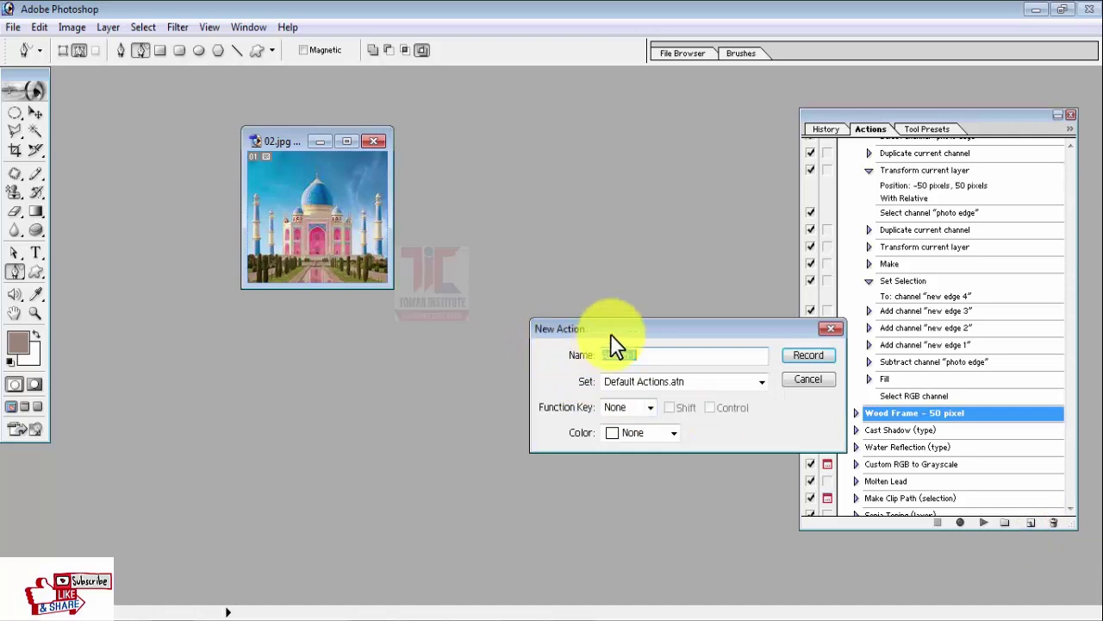
mouse_move(623, 332)
left_mouse_down()
mouse_move(574, 348)
mouse_move(511, 448)
mouse_move(534, 366)
left_mouse_up()
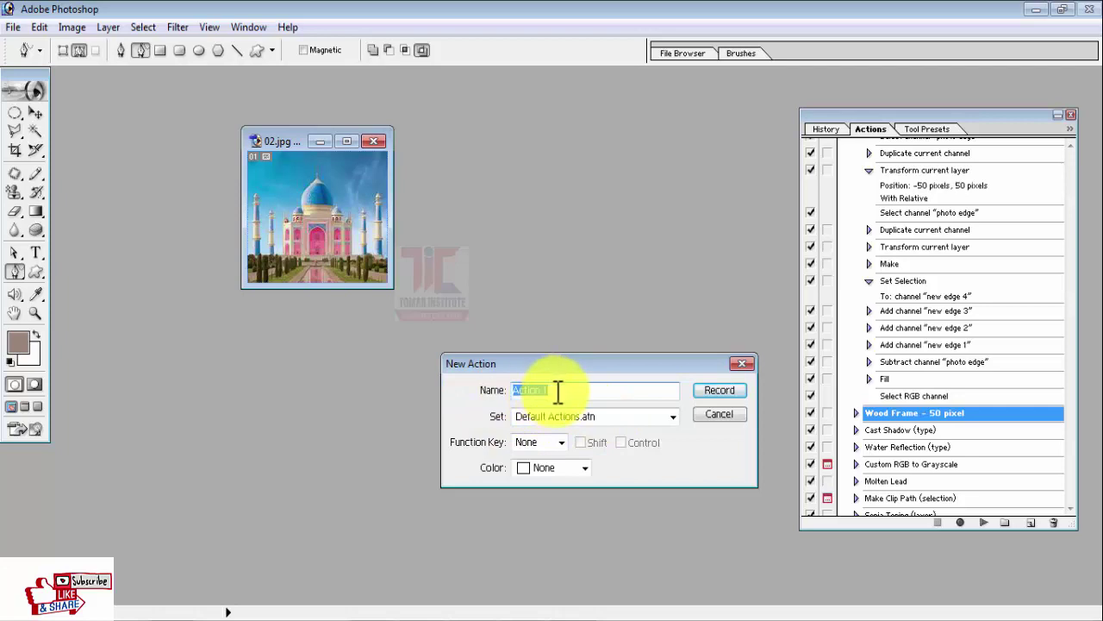
left_click_drag(556, 390, 485, 388)
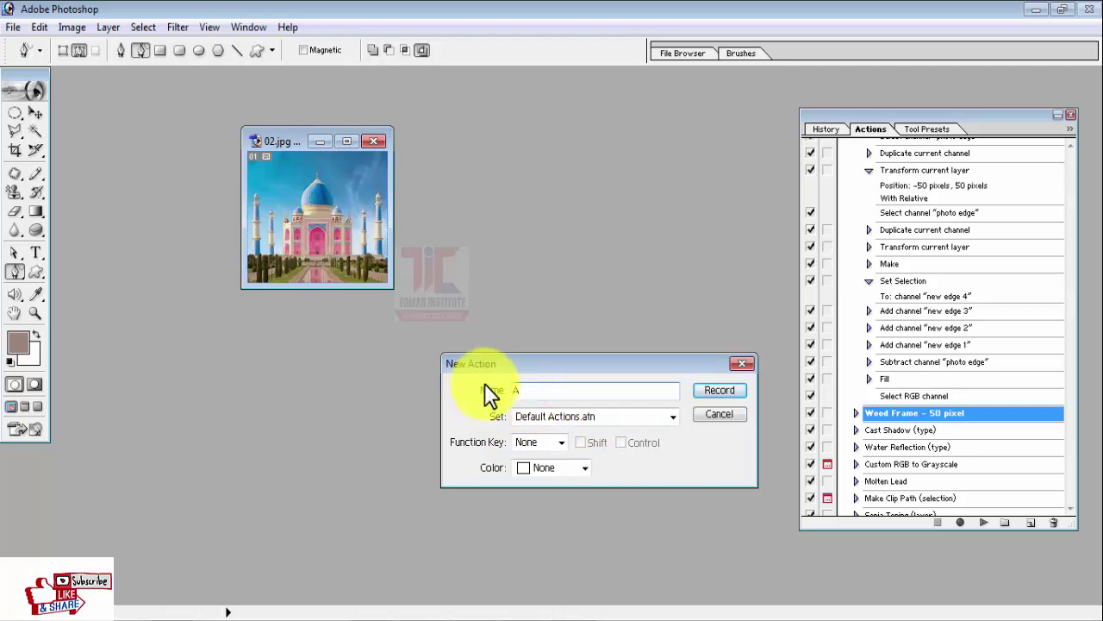
type("ction Com")
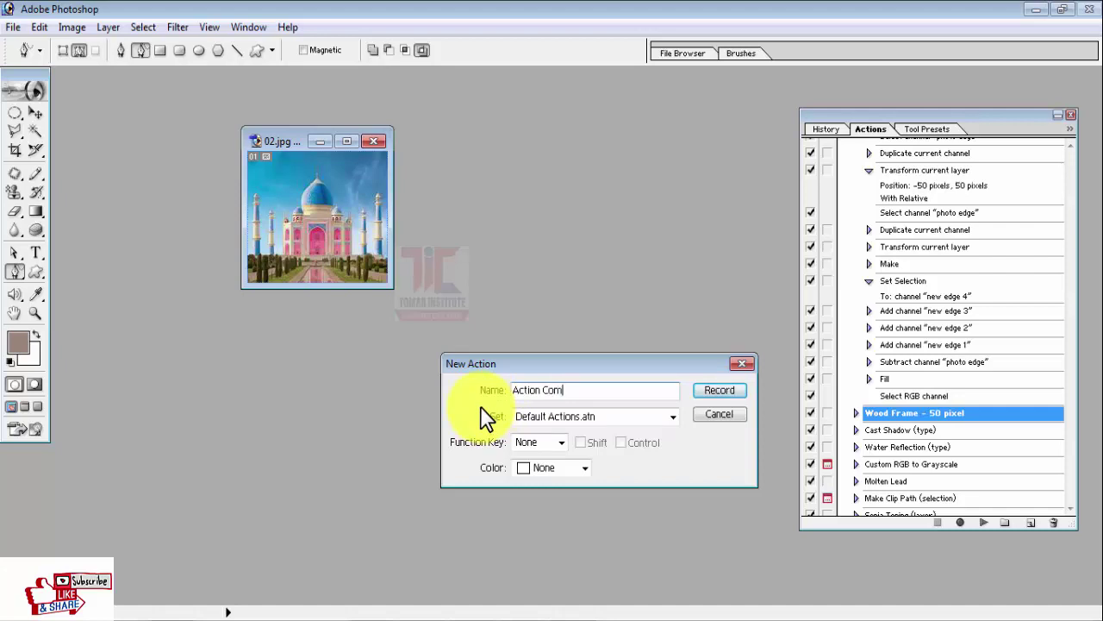
type("and")
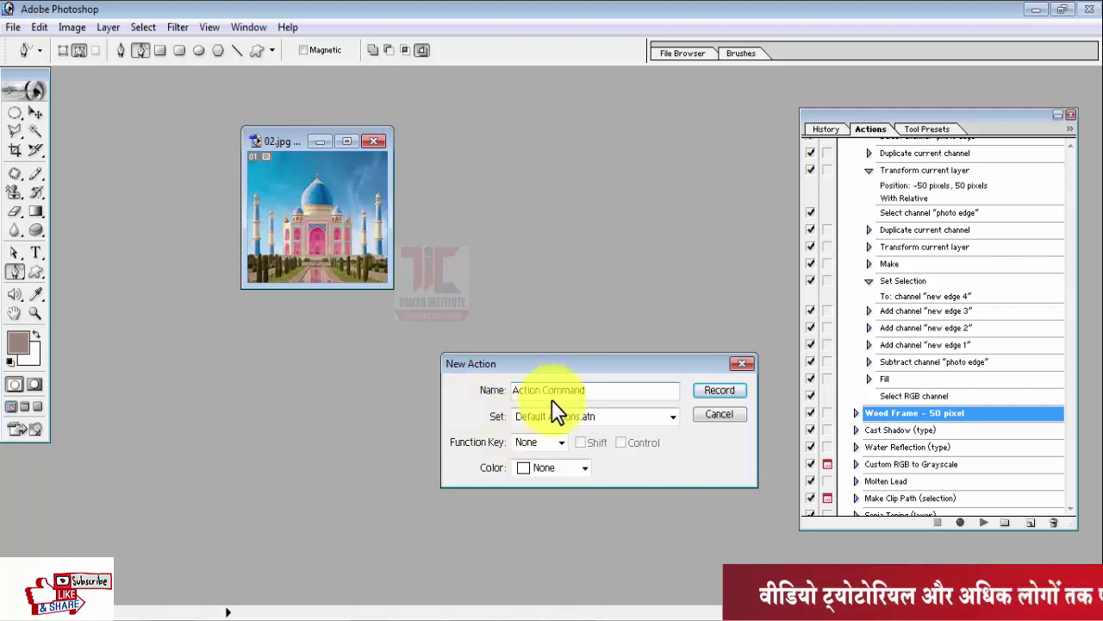
left_click(711, 389)
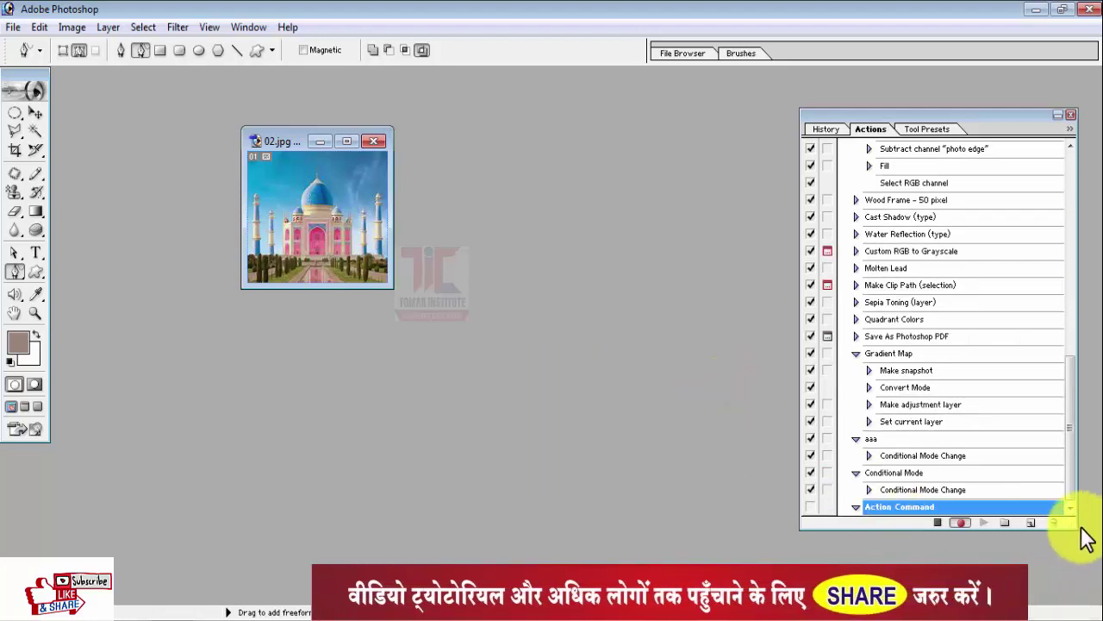
left_click_drag(1071, 526, 1074, 616)
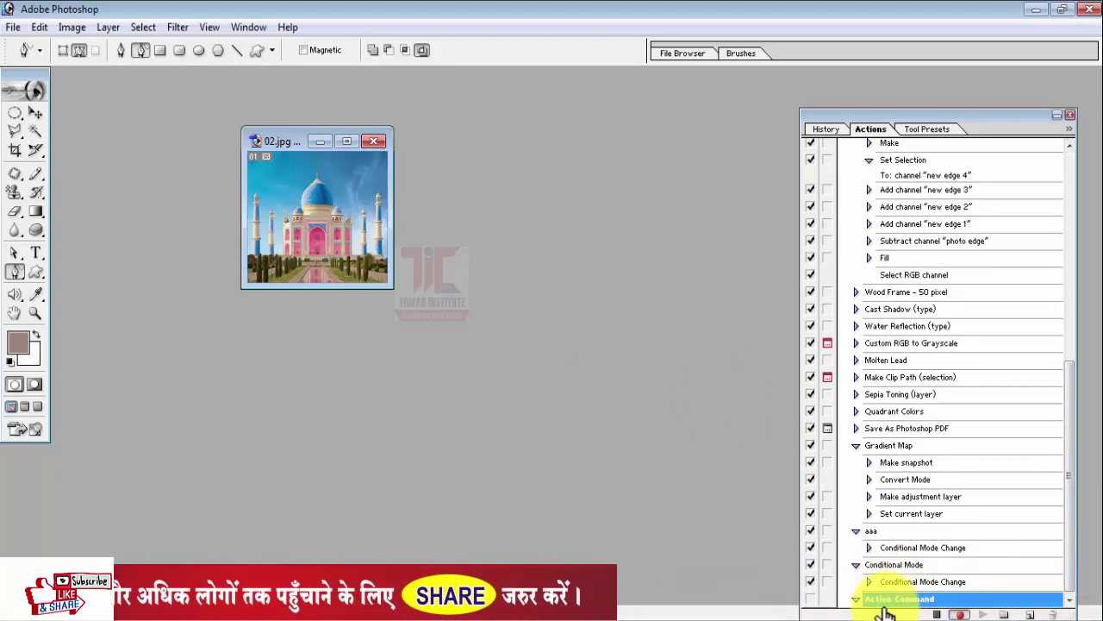
Step: Resize 02.jpg from 174 to 600 pixels wide via Image Size
left_click(258, 140)
left_click(282, 144)
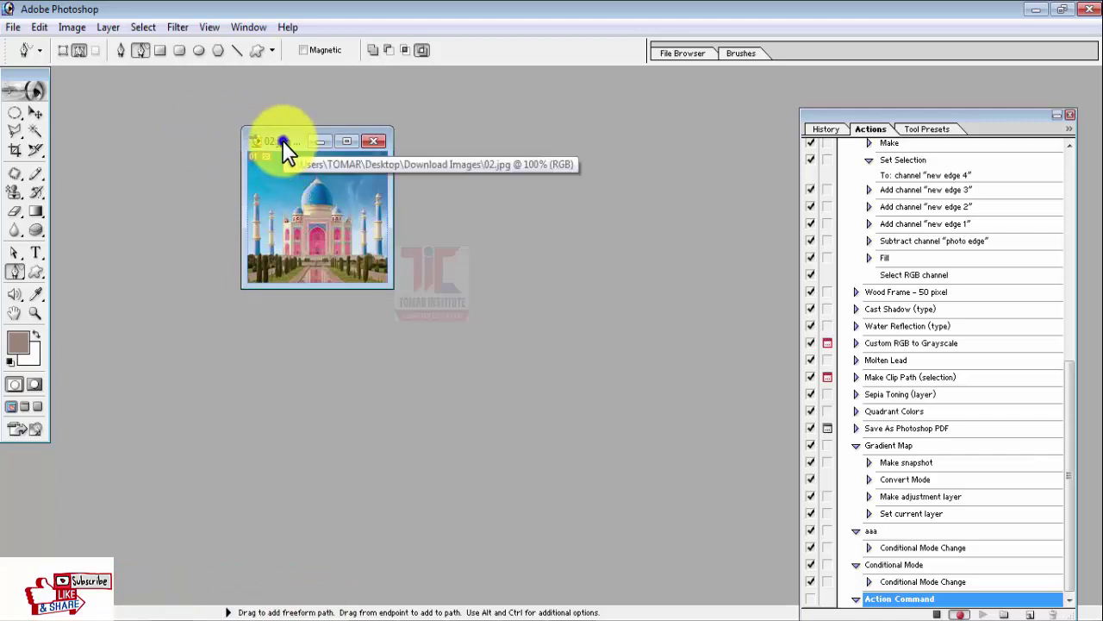
right_click(282, 141)
left_click(339, 172)
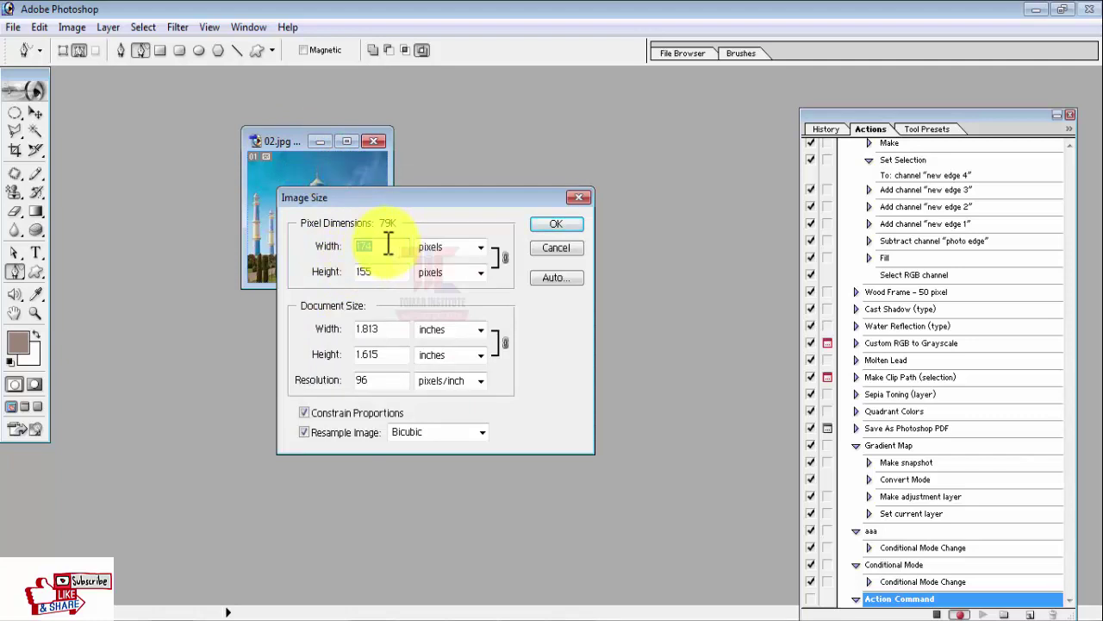
left_click(386, 245)
type("600")
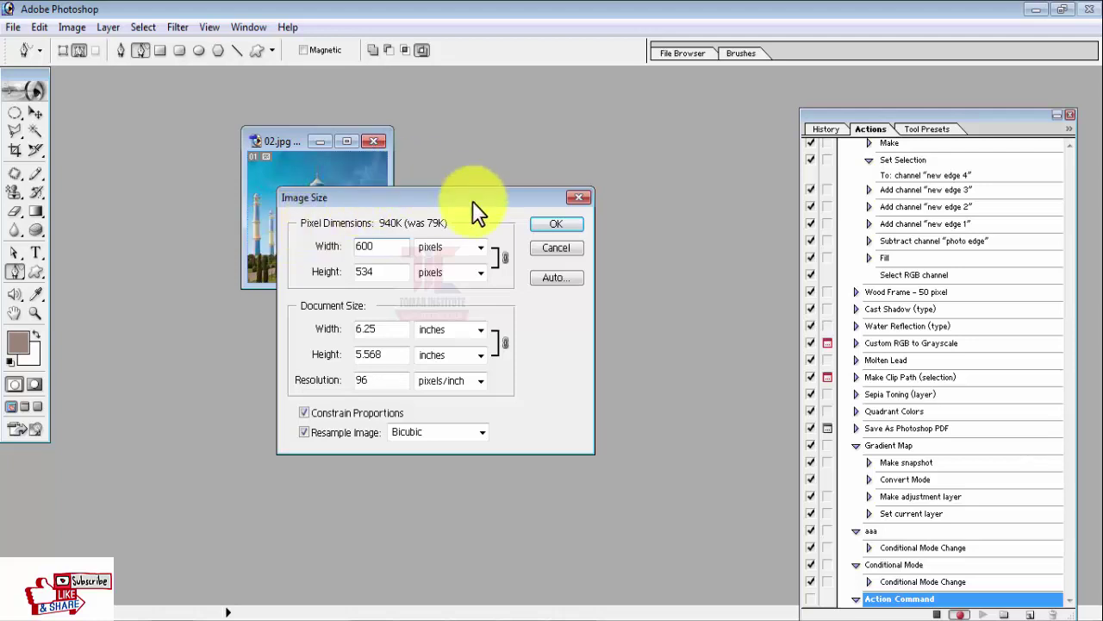
left_click(542, 226)
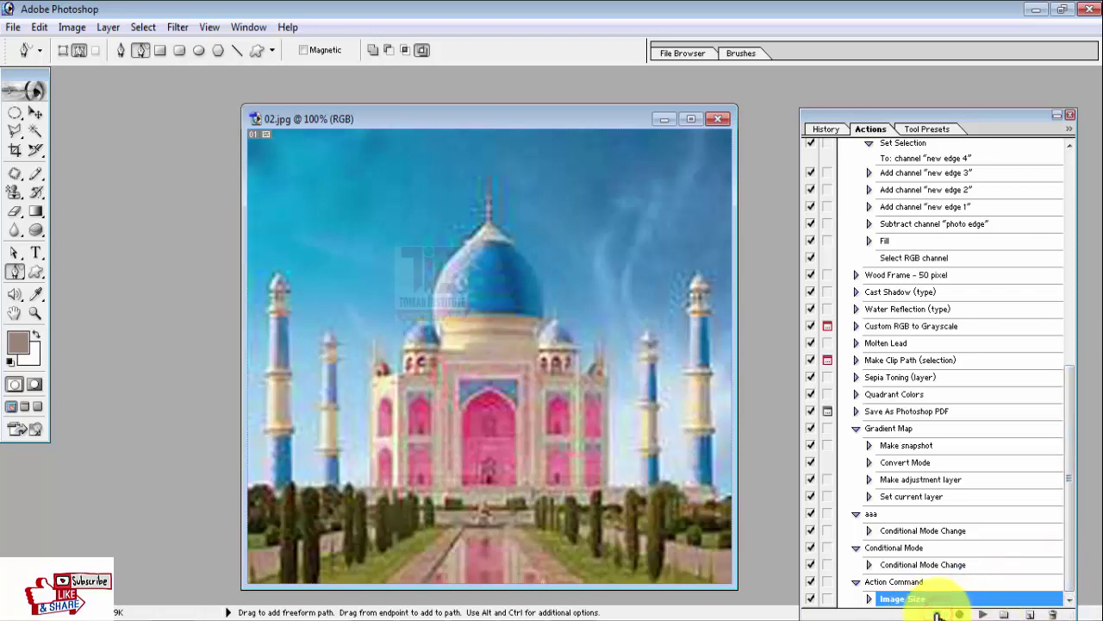
Step: Inspect the recorded Image Size step's settings, then collapse it and select Action Command
left_click(869, 598)
scroll(1064, 556, "down", 2)
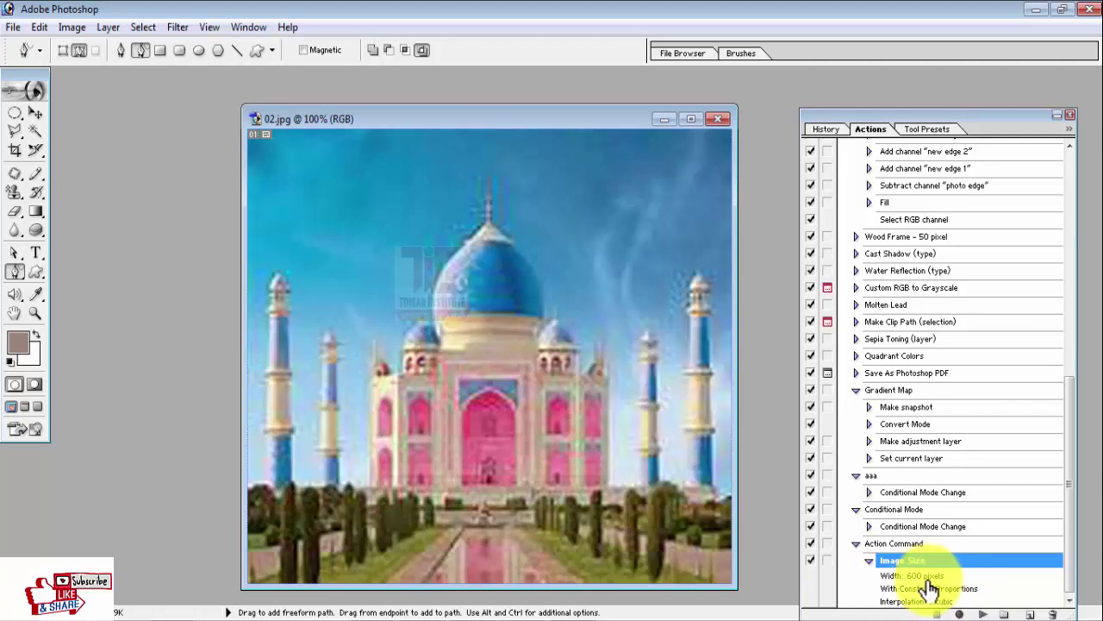
left_click(869, 560)
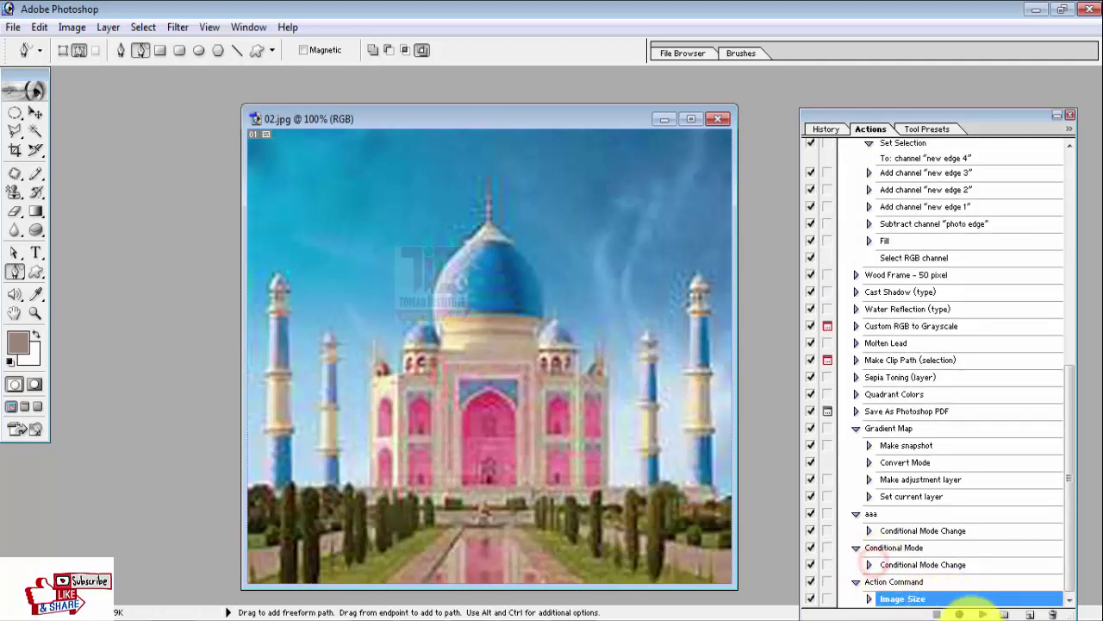
left_click(981, 614)
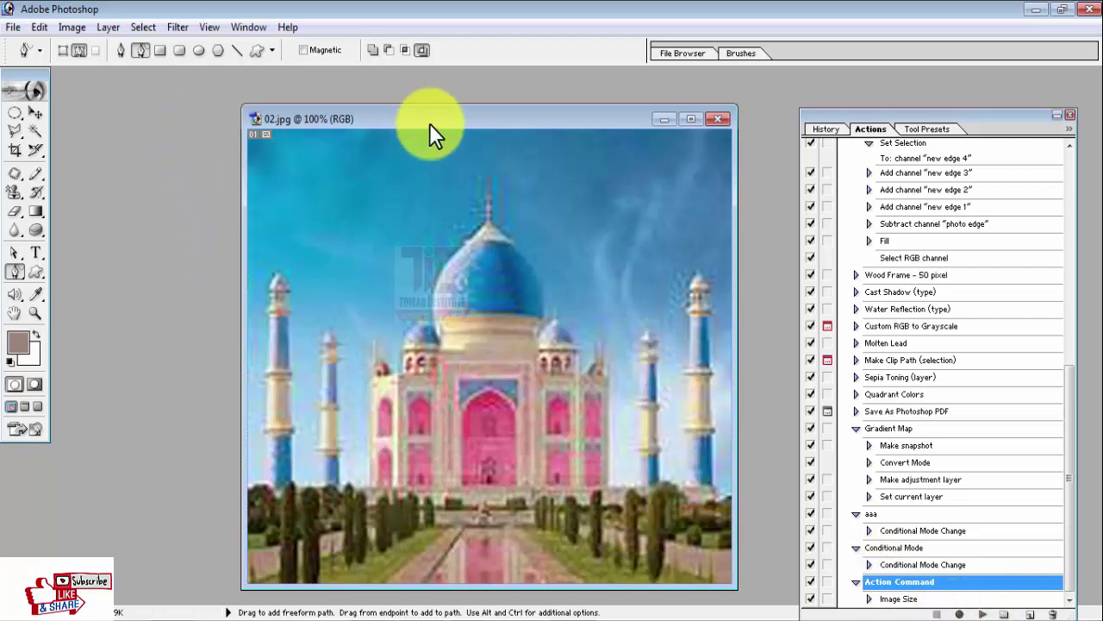
Step: Open the child photo 03.jpg from Download Images over the 02.jpg window
left_click_drag(431, 123, 323, 94)
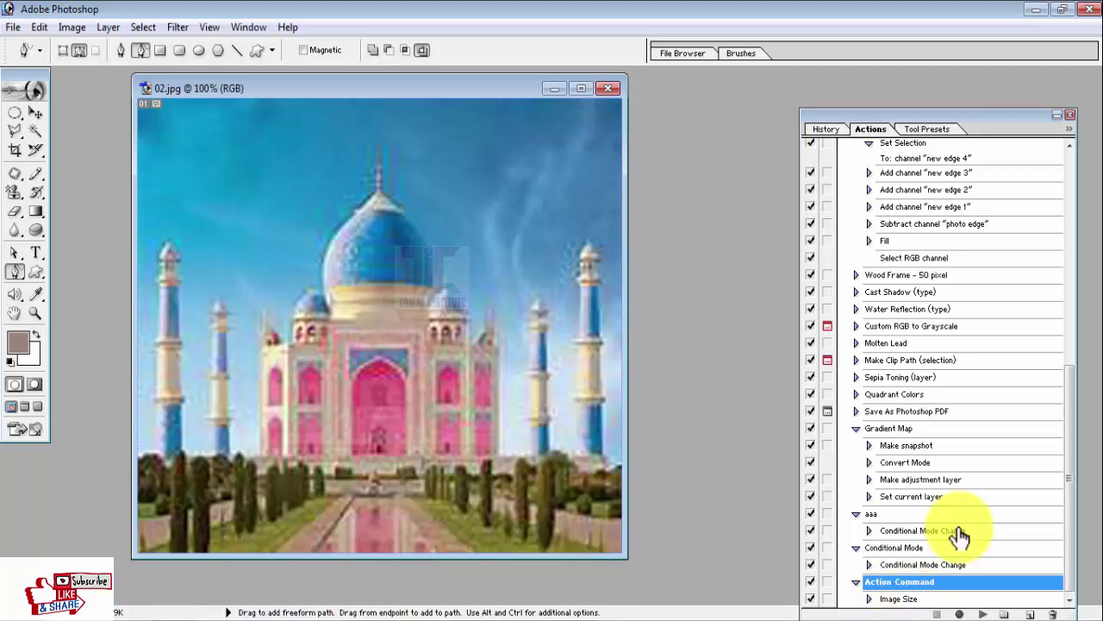
left_click(14, 27)
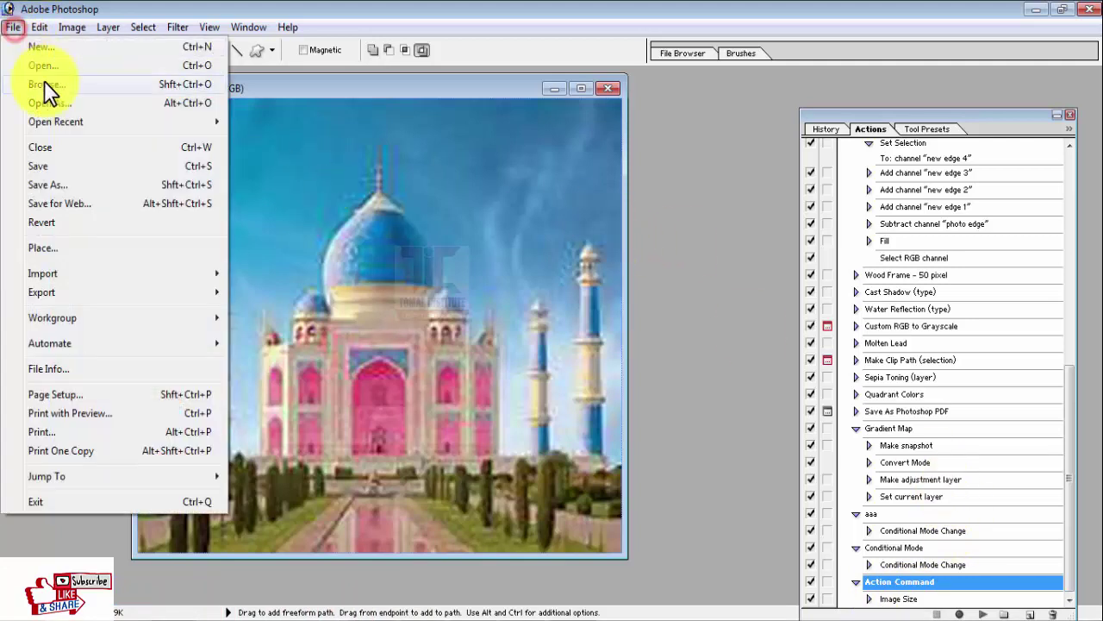
left_click(38, 66)
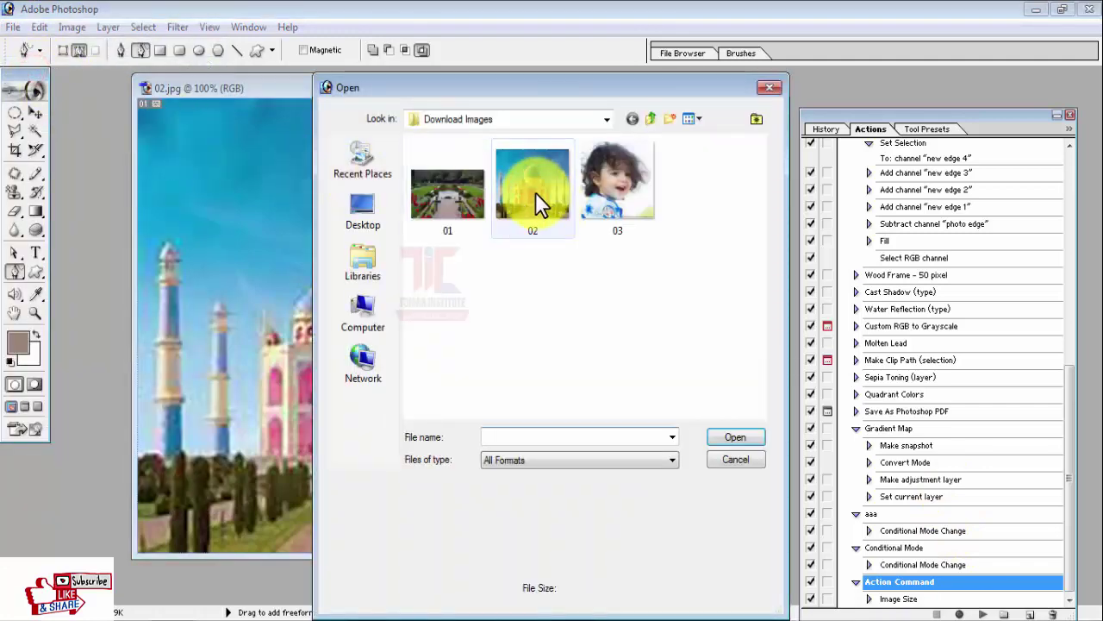
left_click(604, 185)
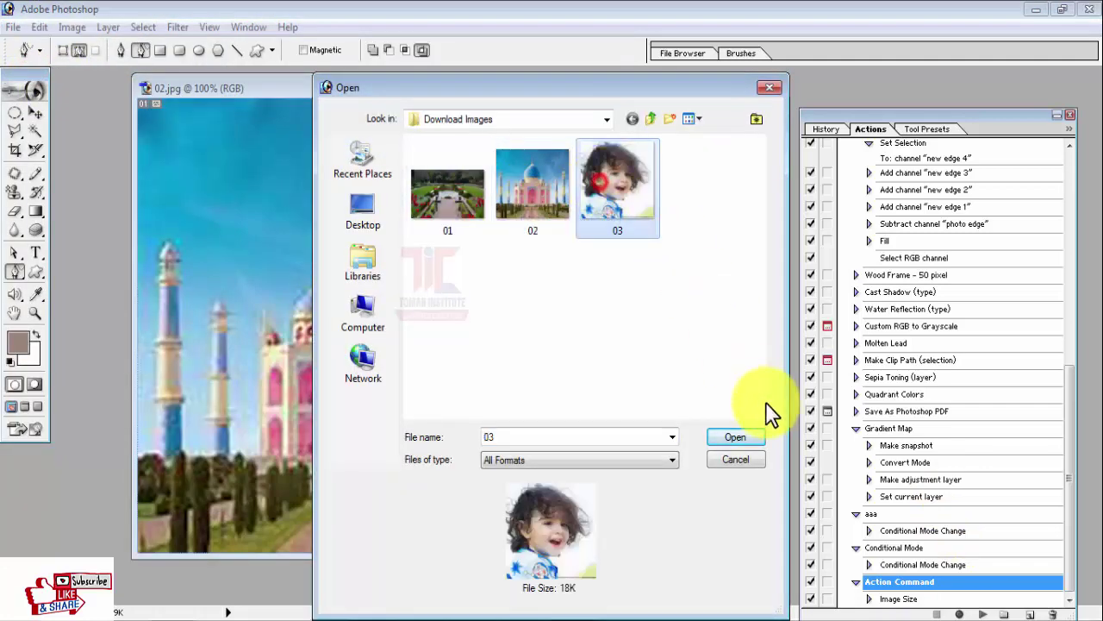
left_click(732, 440)
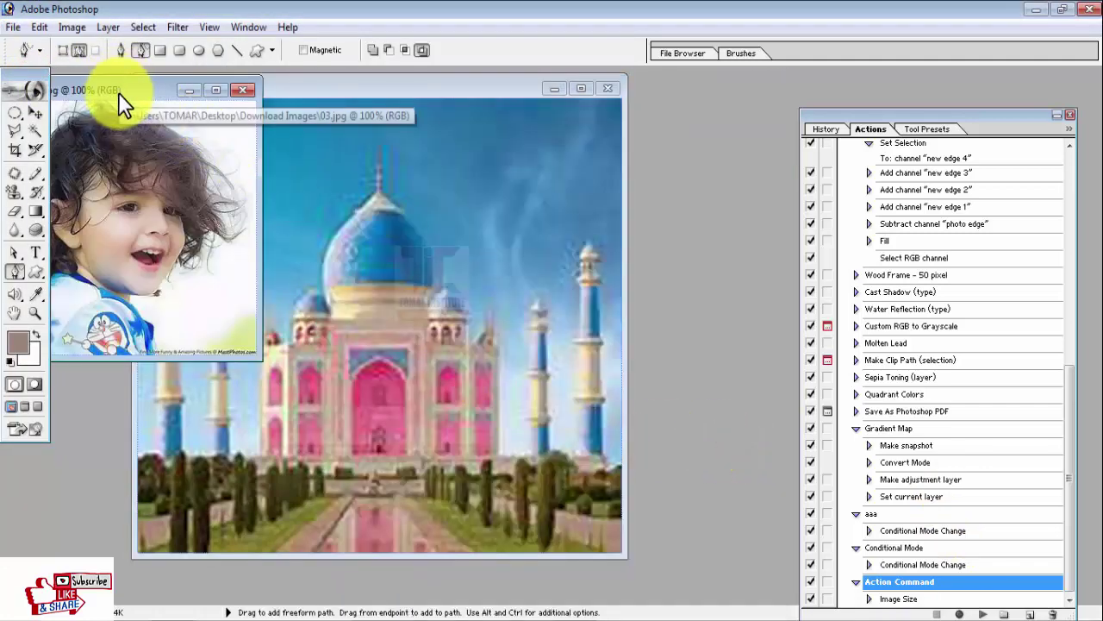
mouse_move(118, 92)
left_mouse_down()
mouse_move(276, 175)
mouse_move(407, 162)
left_mouse_up()
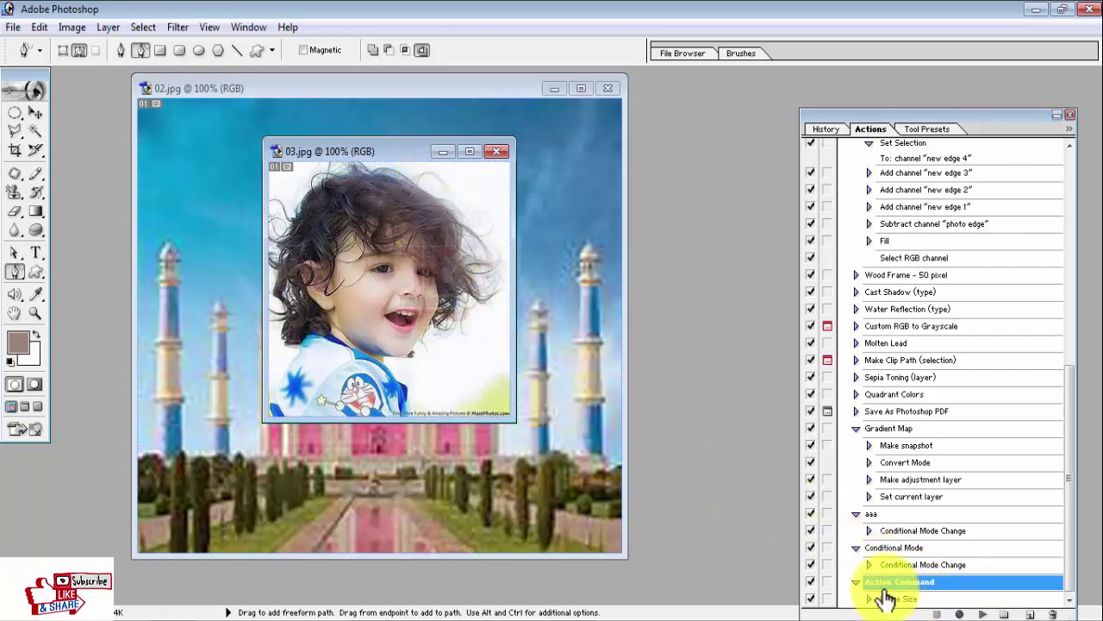
Step: Replay Action Command on 03.jpg to enlarge it, then reposition its window
left_click(983, 614)
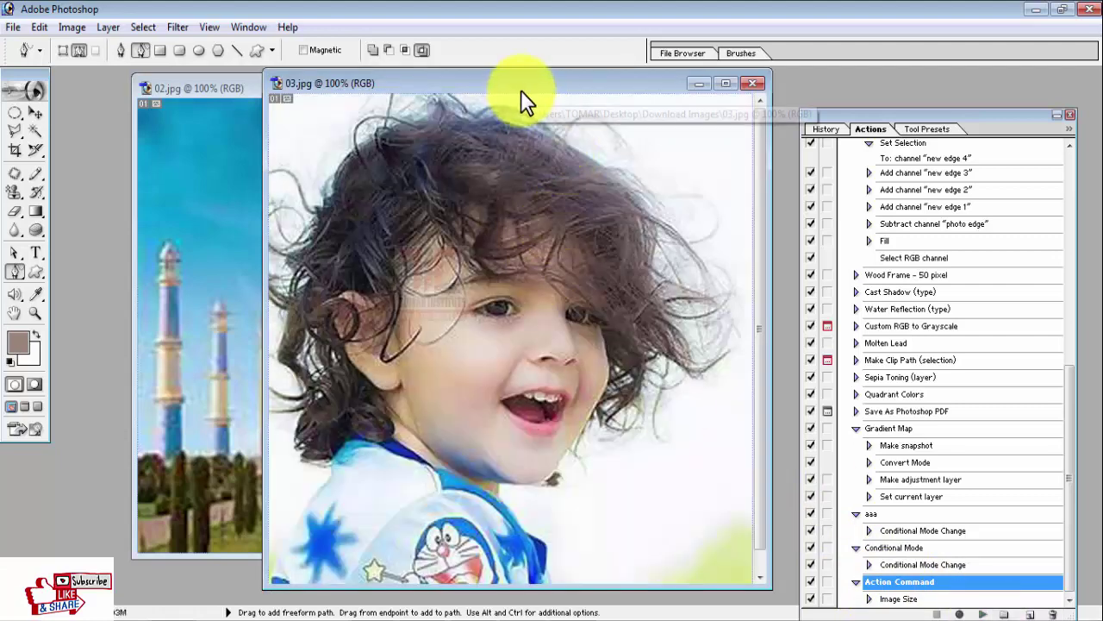
mouse_move(521, 90)
left_mouse_down()
mouse_move(440, 159)
mouse_move(424, 123)
left_mouse_up()
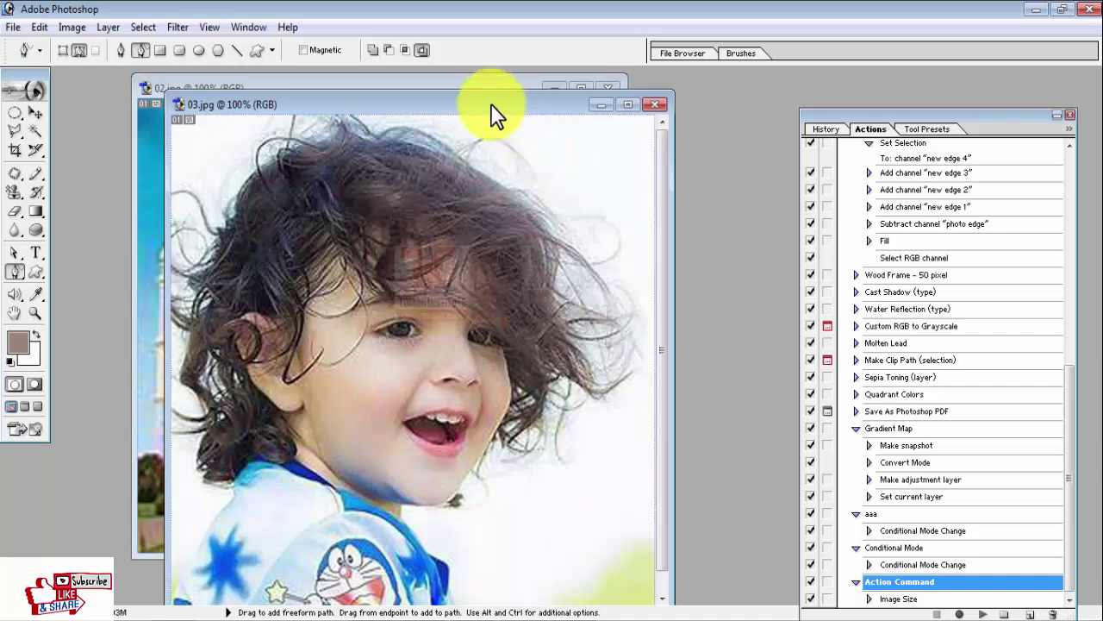
mouse_move(492, 106)
left_mouse_down()
mouse_move(489, 129)
mouse_move(532, 102)
left_mouse_up()
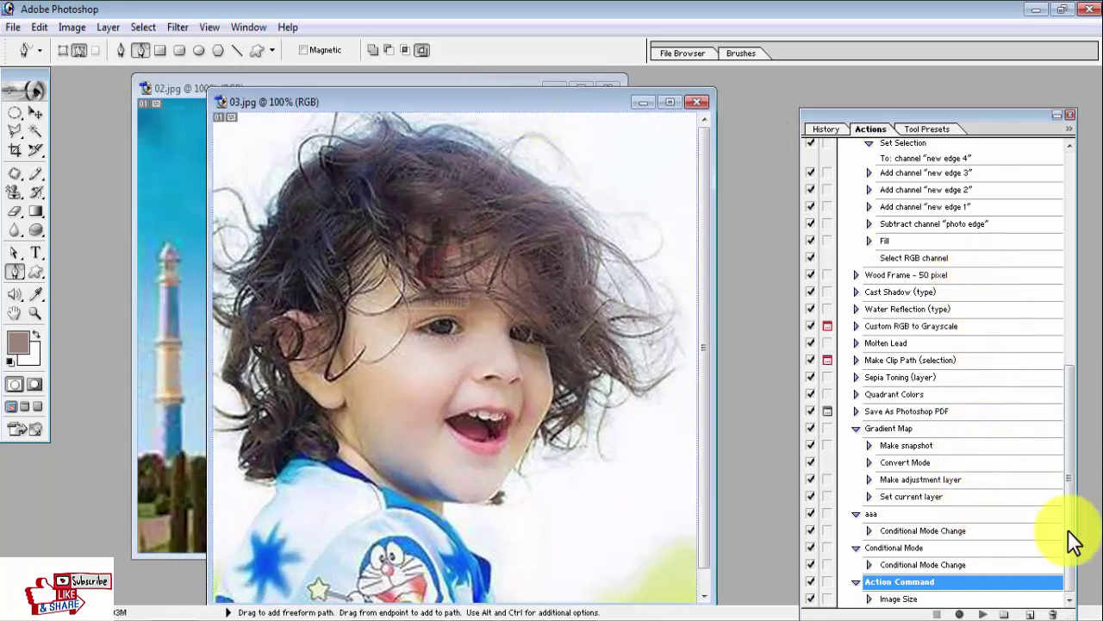
mouse_move(1070, 549)
left_mouse_down()
mouse_move(1081, 430)
mouse_move(1085, 593)
left_mouse_up()
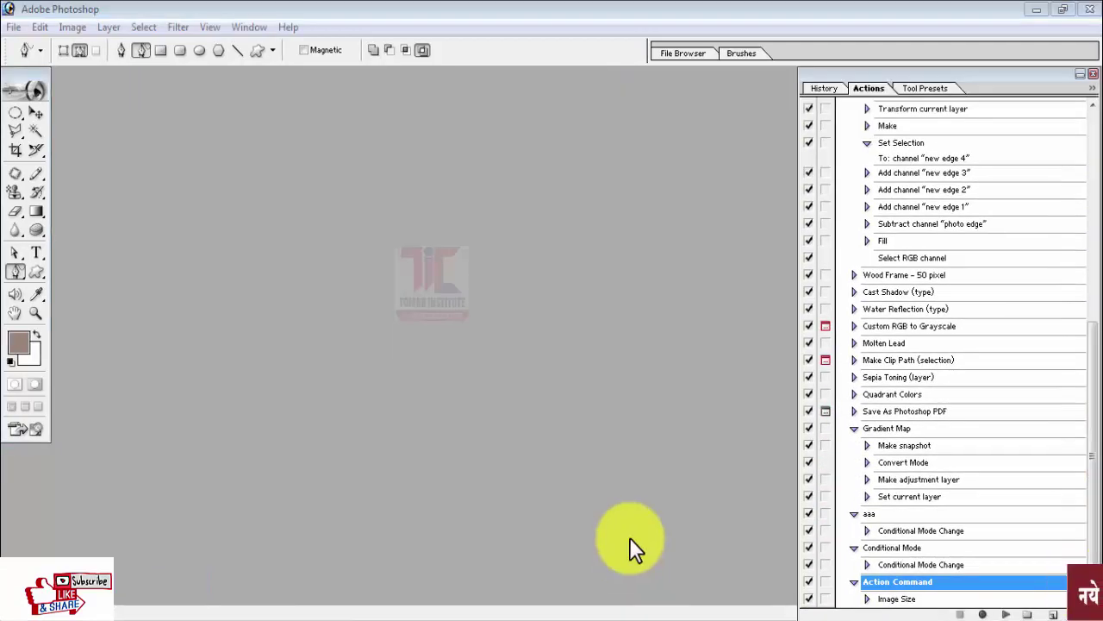
Step: Hide the Actions panel and open 04.jpg from Download Images
left_click(1089, 76)
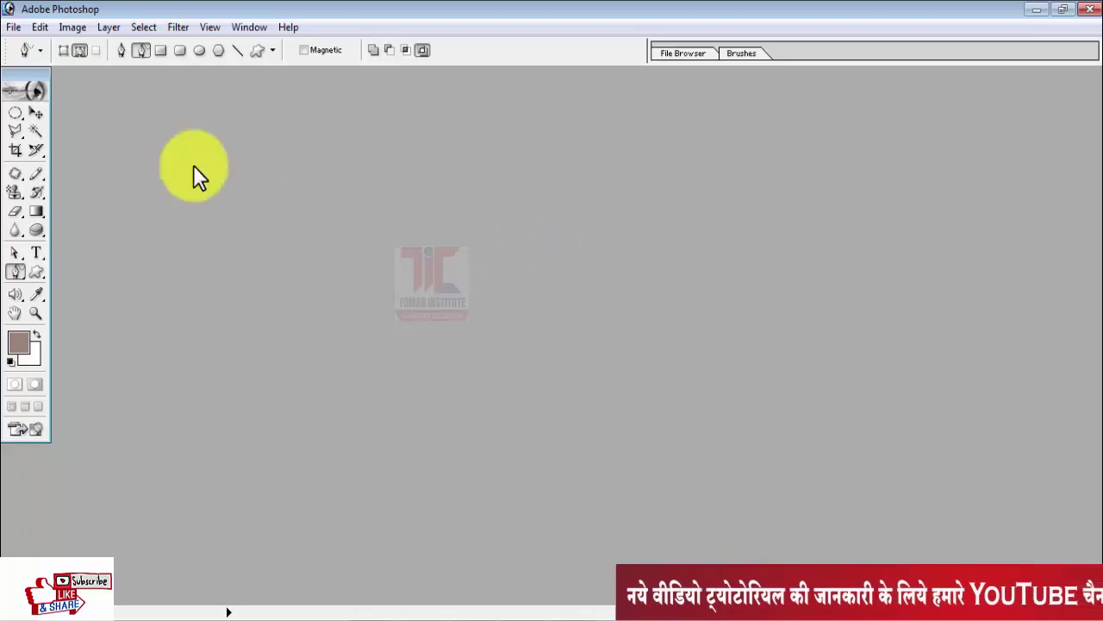
left_click(13, 27)
left_click(34, 66)
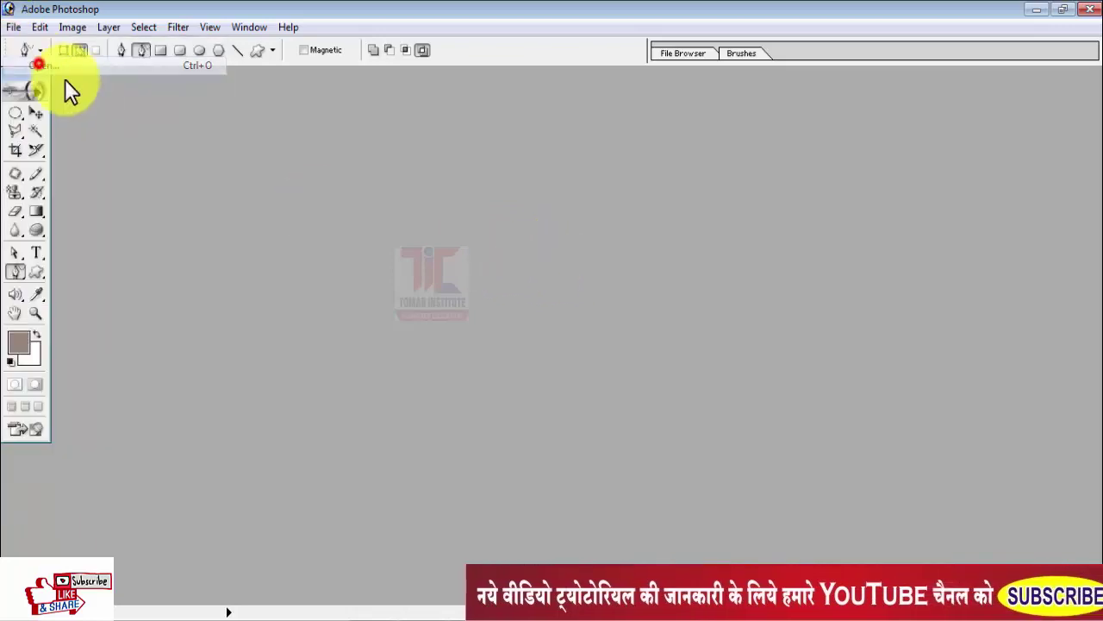
left_click(697, 222)
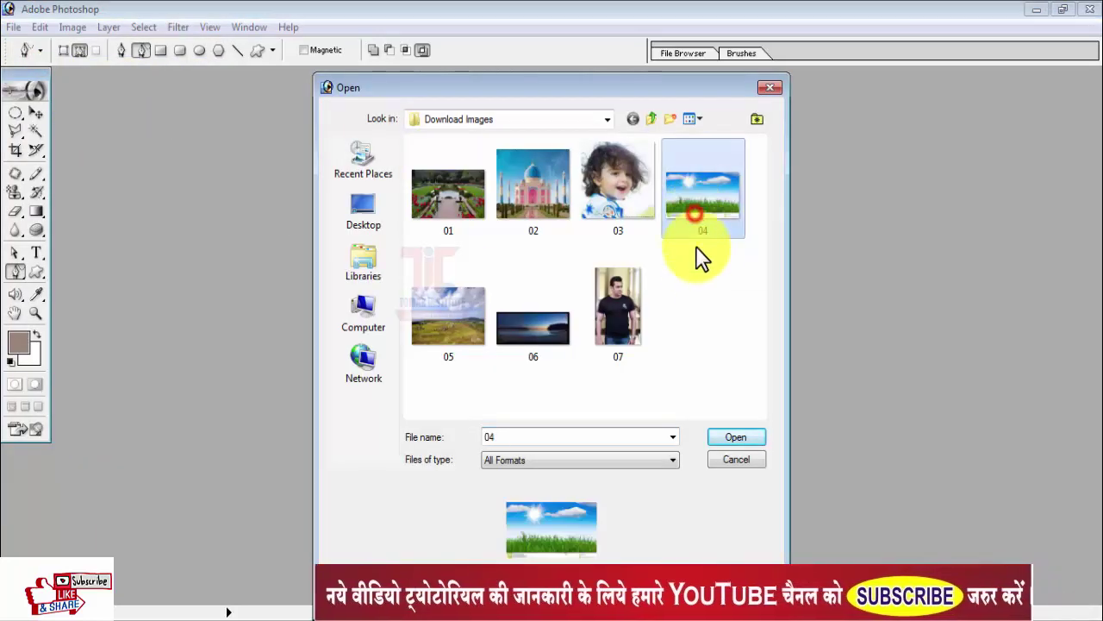
left_click(734, 435)
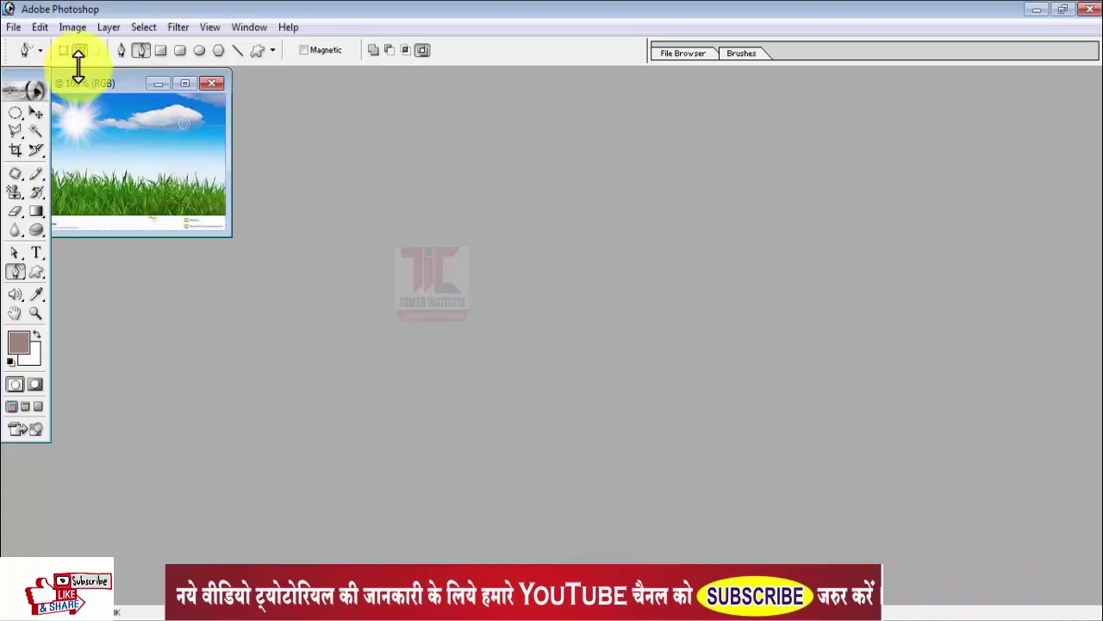
left_click_drag(97, 83, 163, 151)
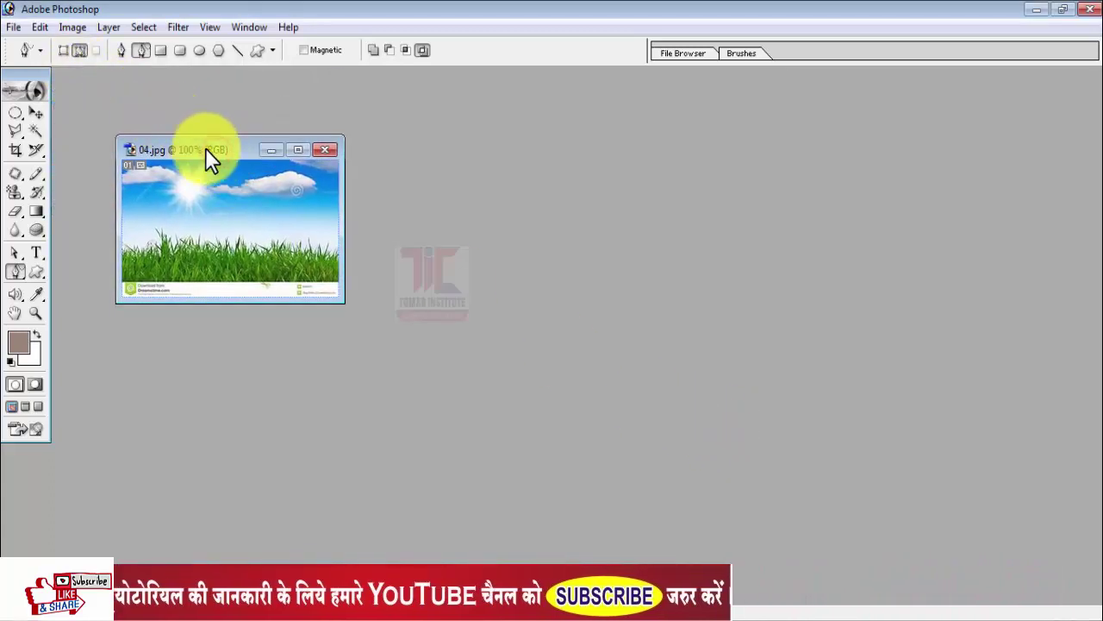
Step: Resize 04.jpg to 300 pixels wide
right_click(208, 149)
left_click(242, 179)
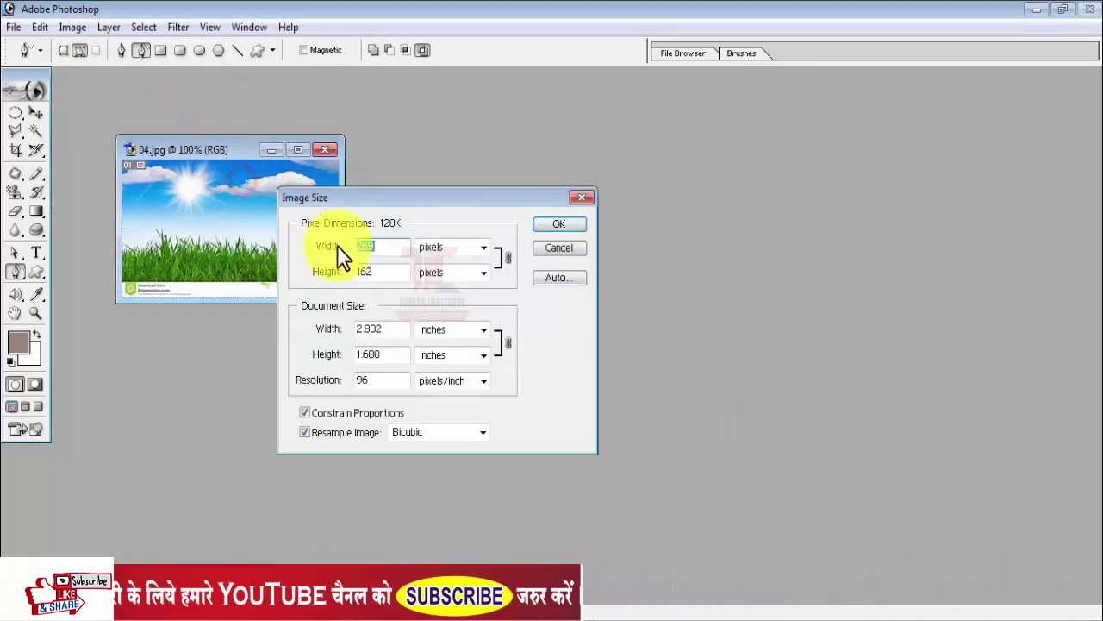
type("300")
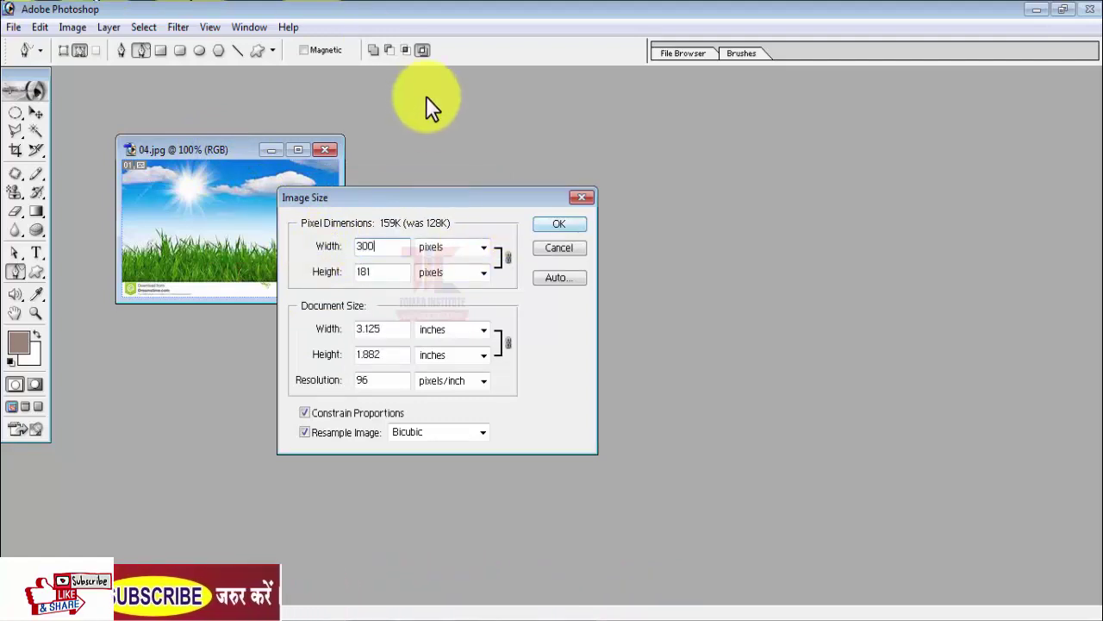
left_click(546, 222)
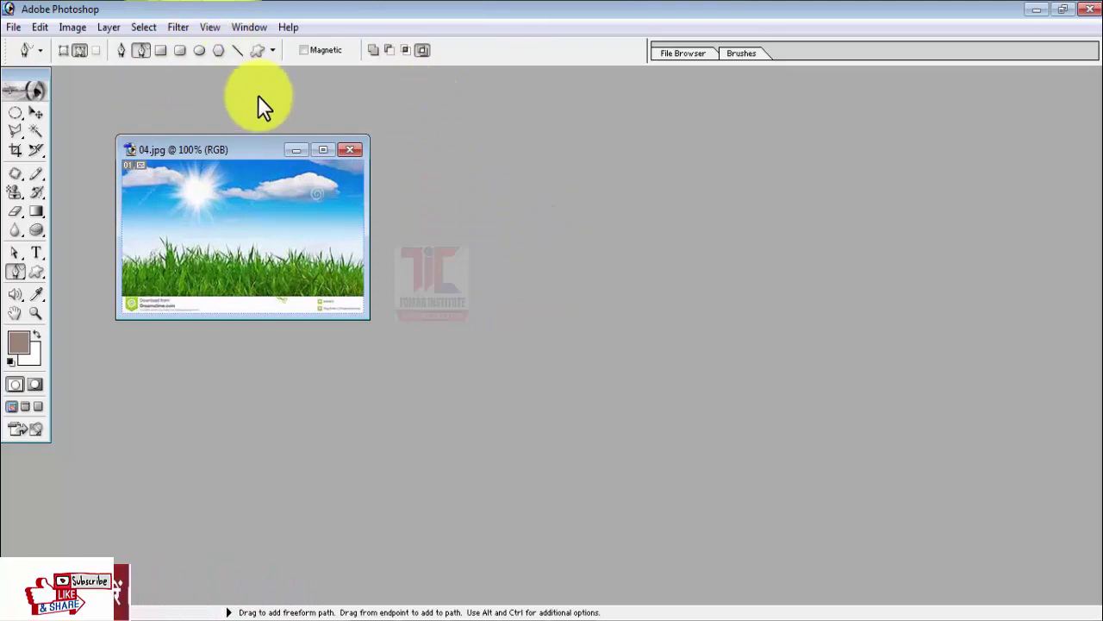
Step: Show the Actions panel again and start recording a new action named 'Image Color'
left_click(252, 30)
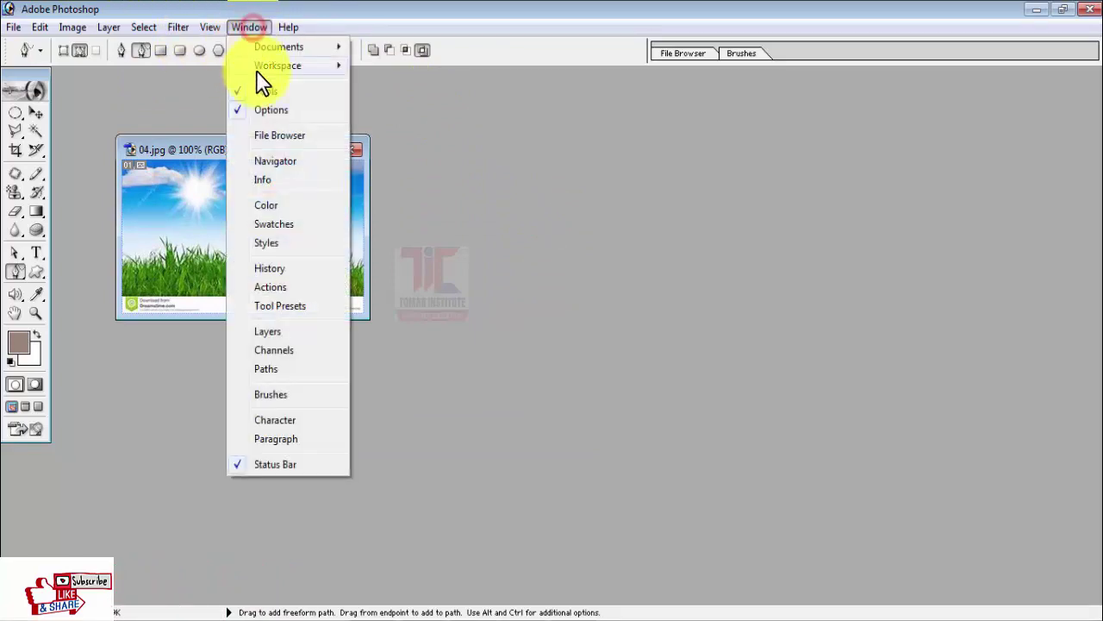
left_click(275, 288)
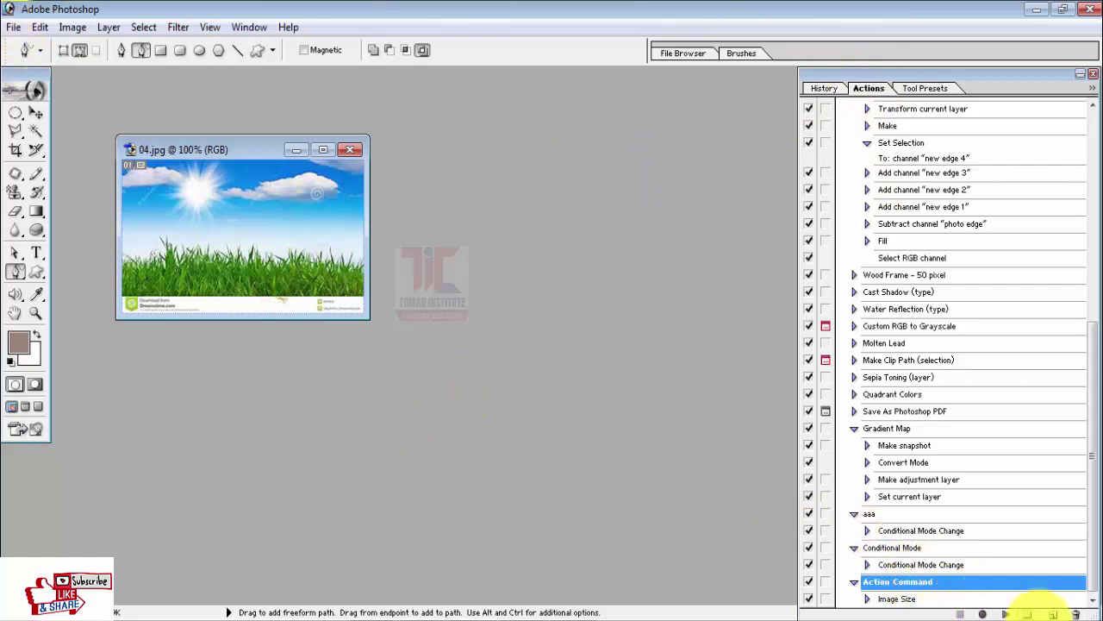
left_click(1053, 614)
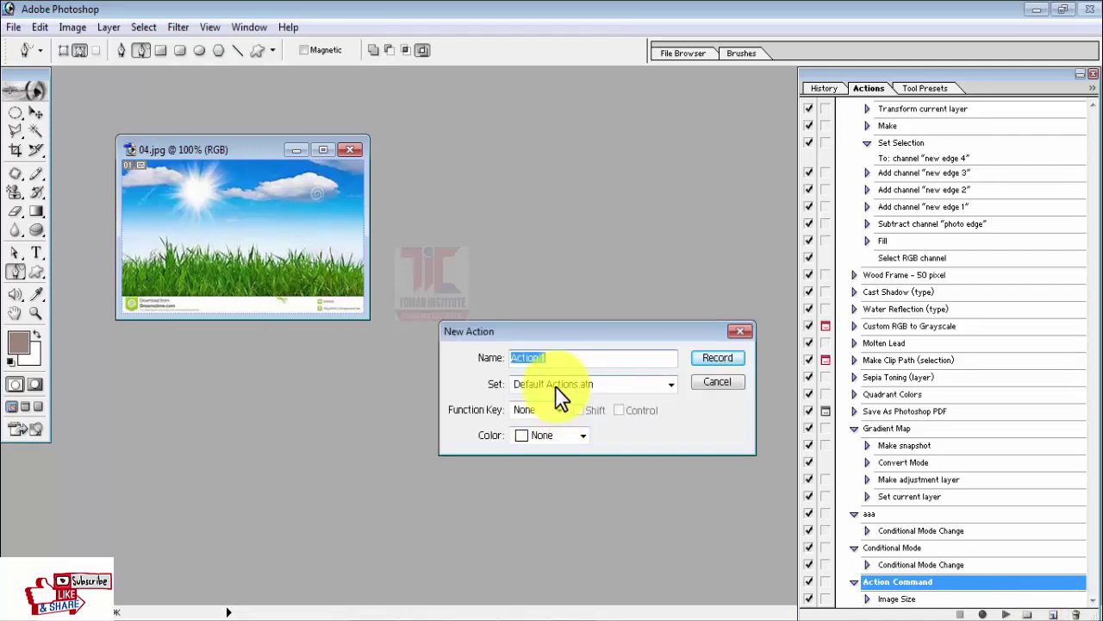
type("I")
type("mage Color")
left_click(716, 357)
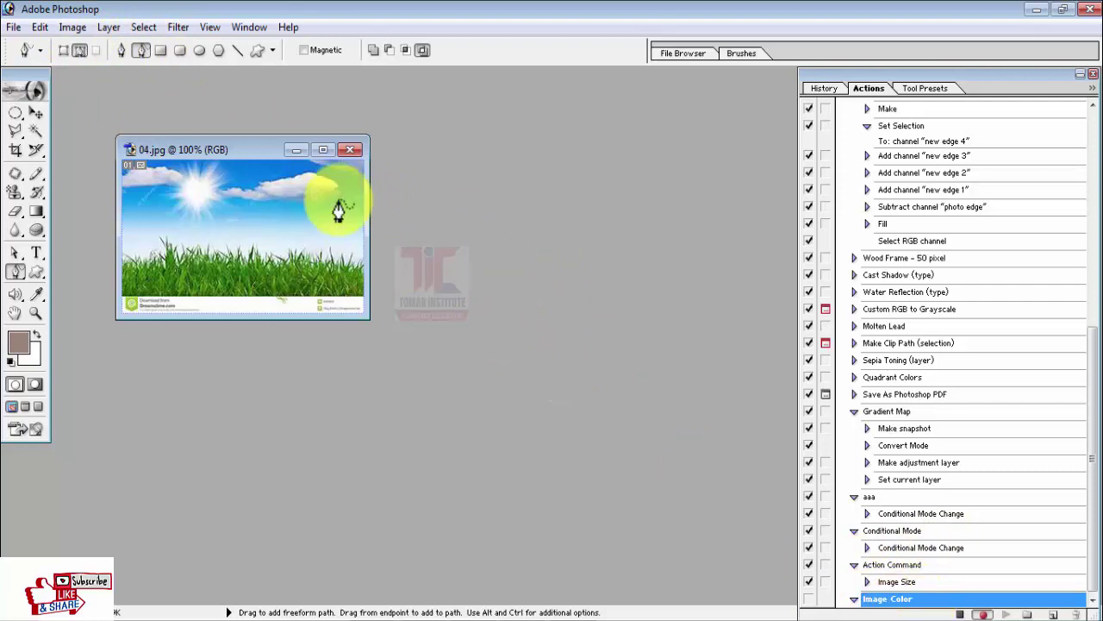
Step: Apply Color Balance levels -87, +53, -74 to 04.jpg
left_click(69, 27)
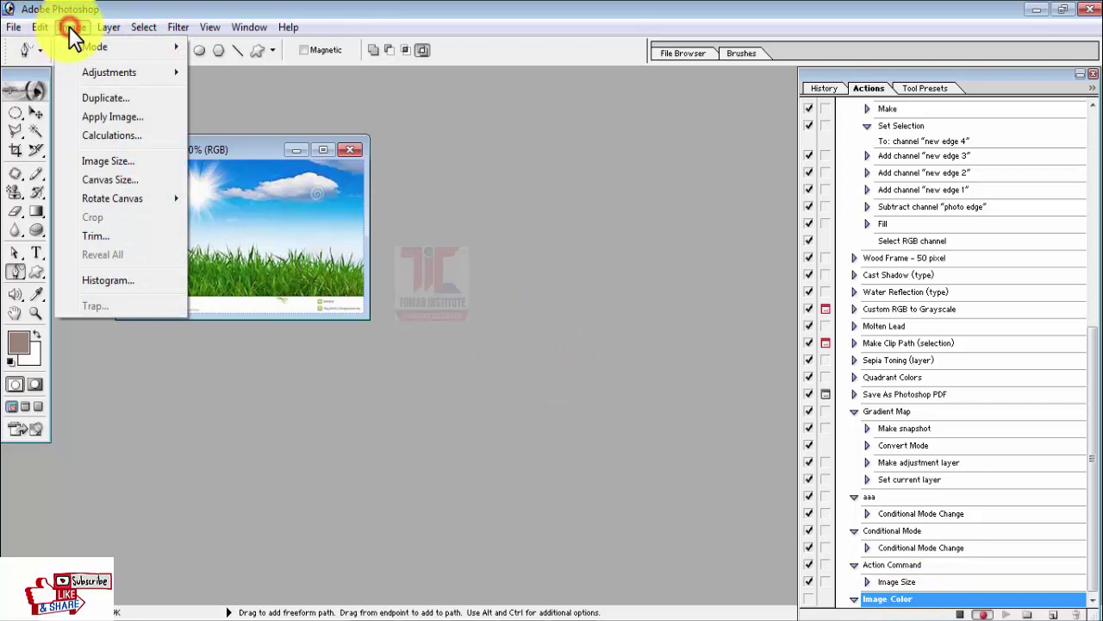
left_click(110, 73)
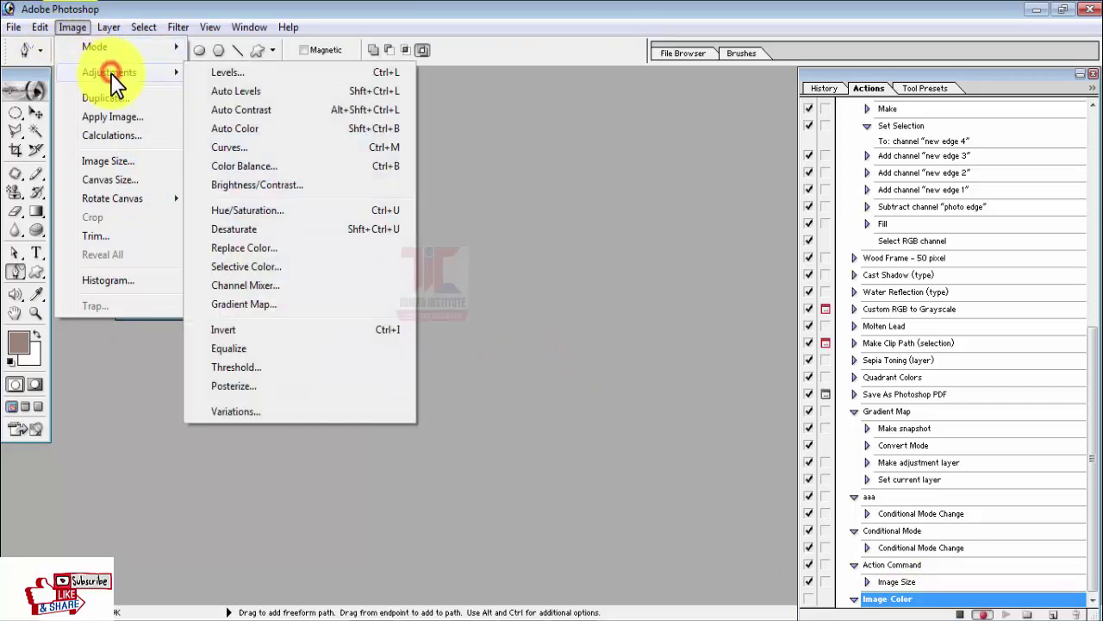
left_click(242, 167)
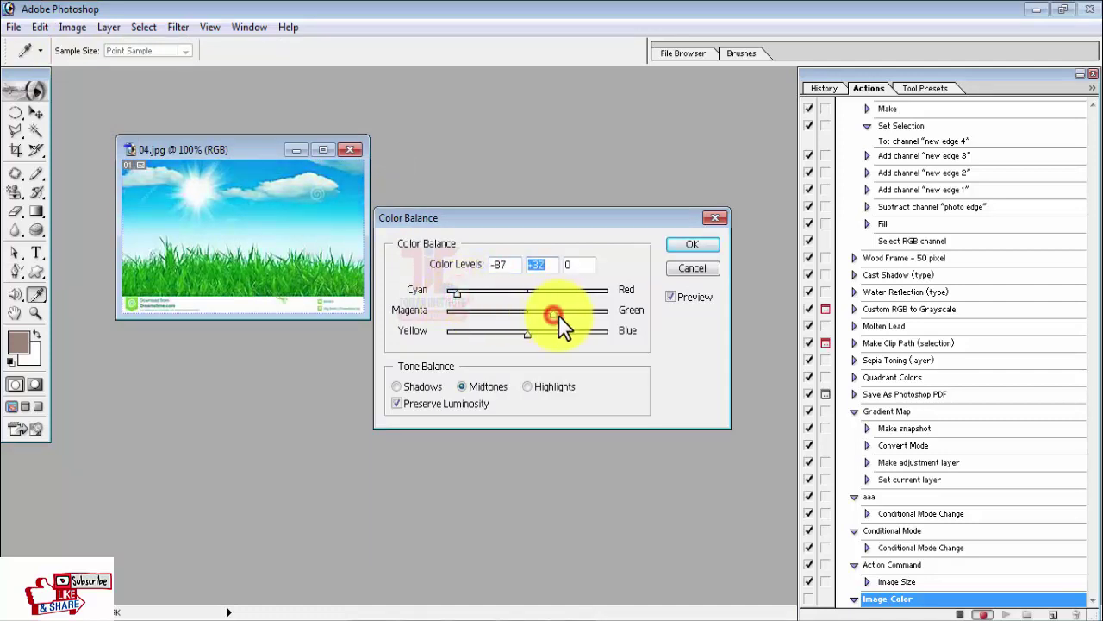
left_click_drag(559, 314, 569, 315)
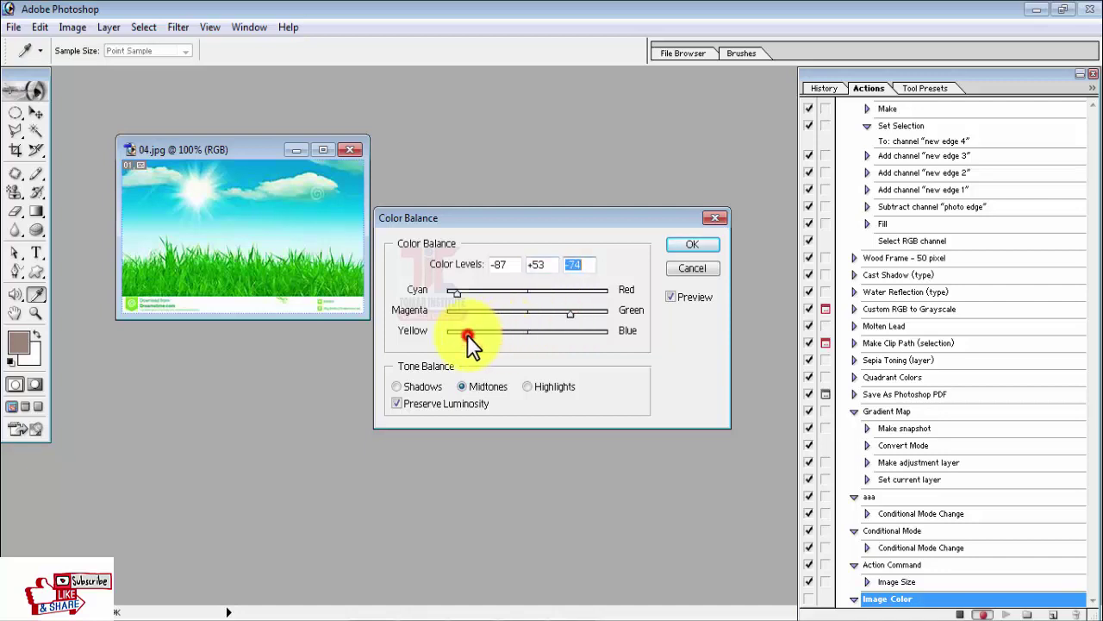
left_click(687, 246)
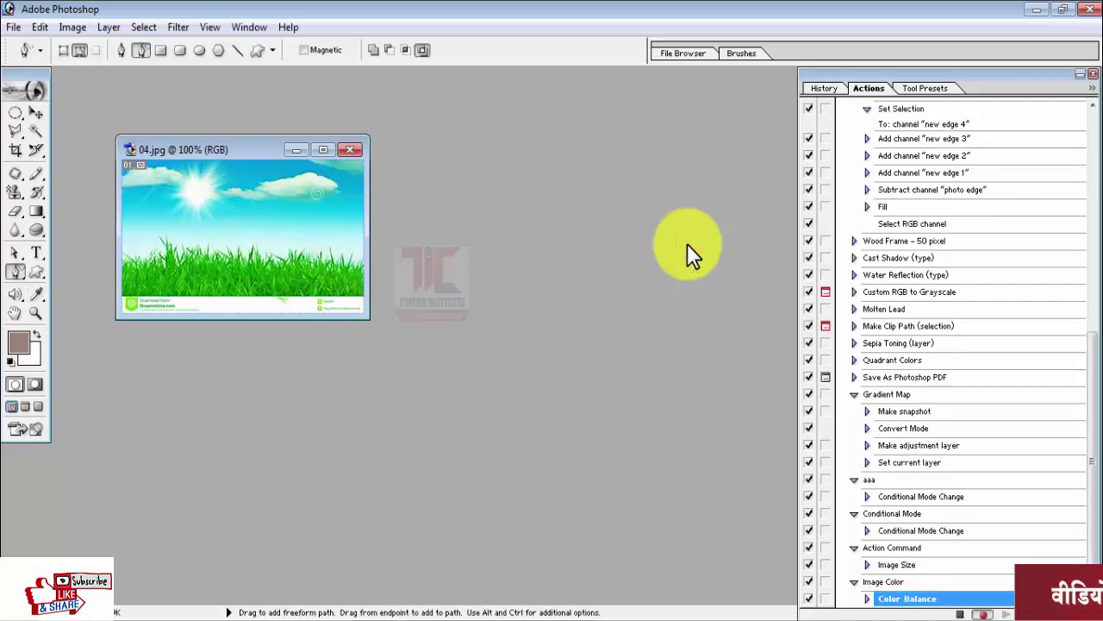
Step: Set 04.jpg's Brightness to +38 and Contrast to -20
left_click(67, 28)
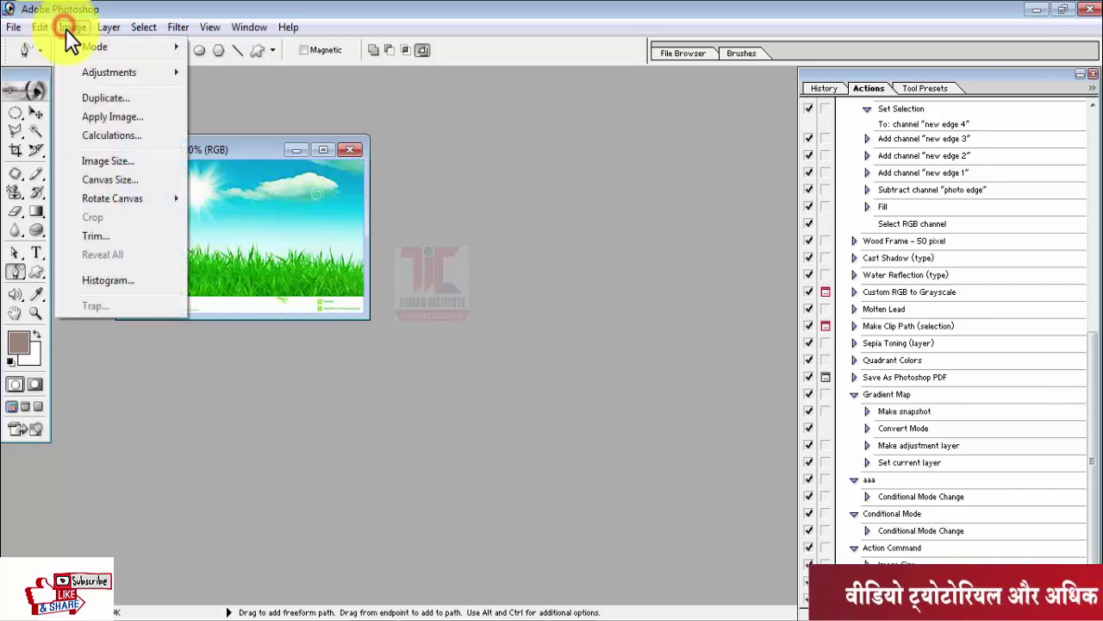
mouse_move(110, 72)
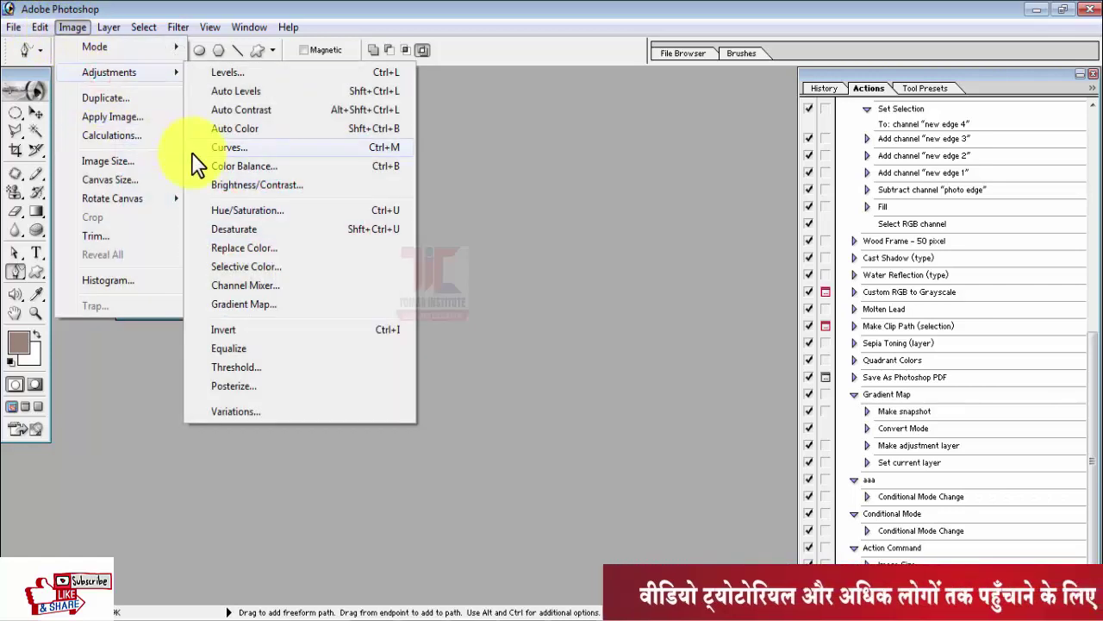
left_click(231, 188)
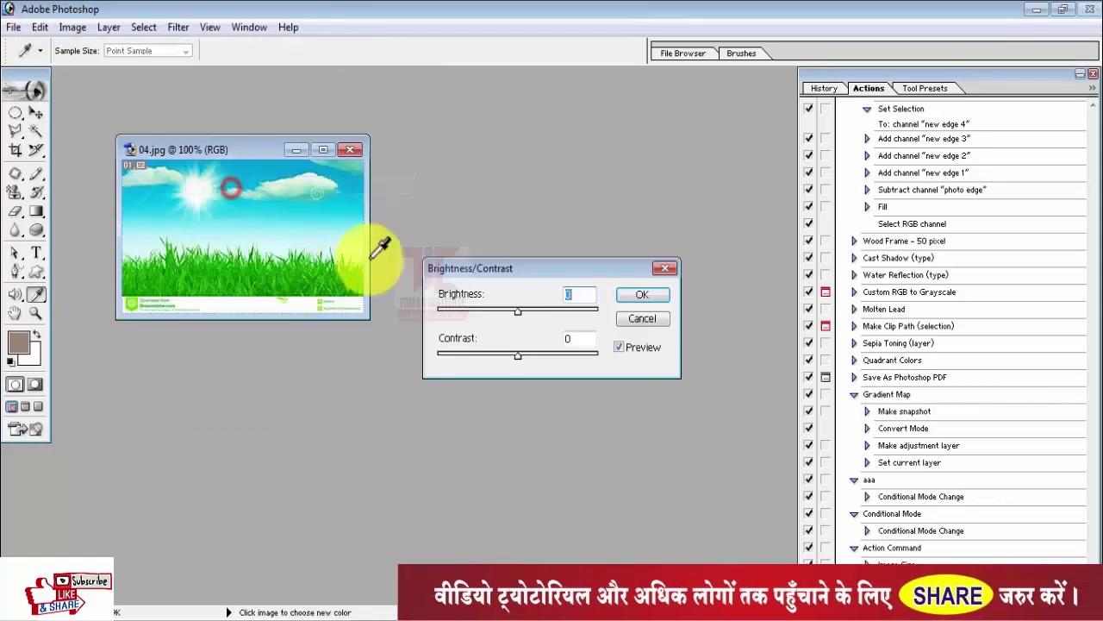
left_click(483, 308)
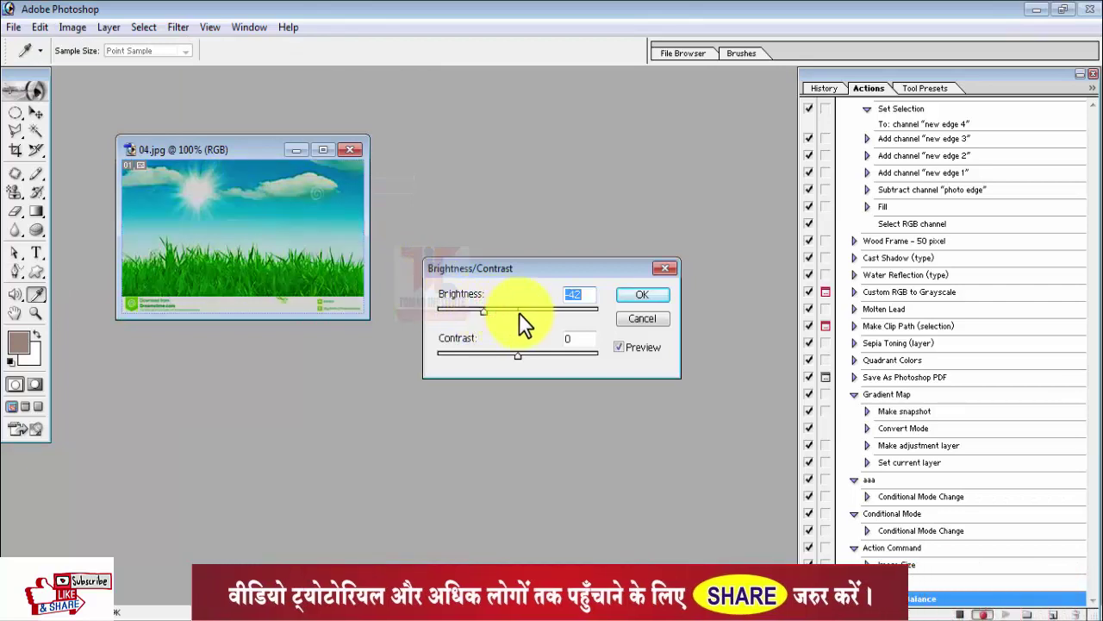
left_click_drag(519, 312, 553, 311)
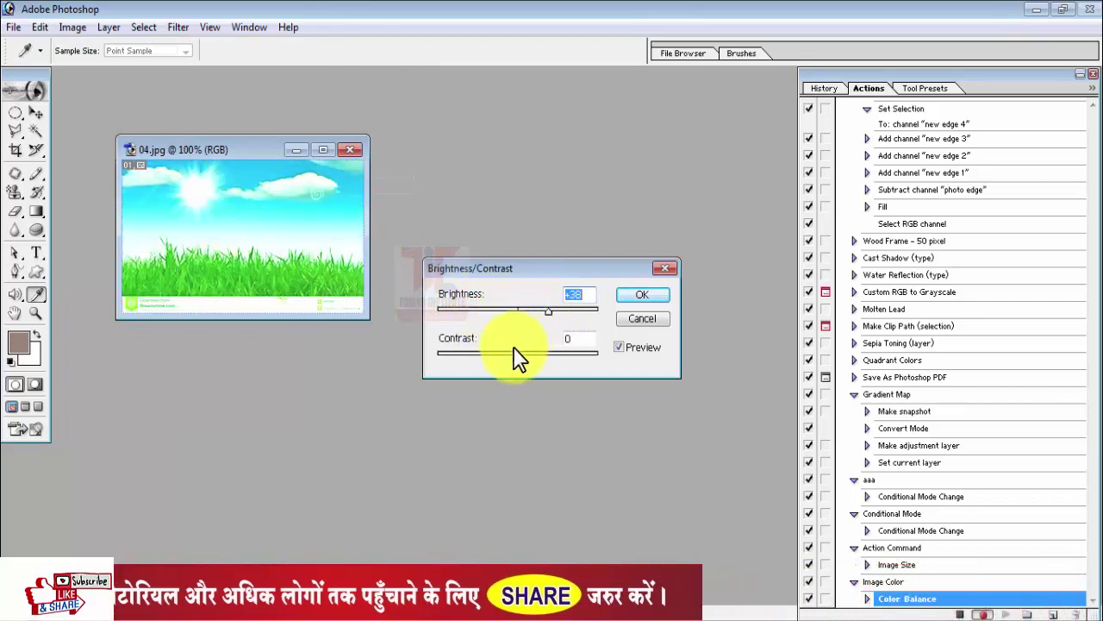
mouse_move(517, 354)
left_mouse_down()
mouse_move(480, 362)
mouse_move(517, 363)
mouse_move(500, 350)
left_mouse_up()
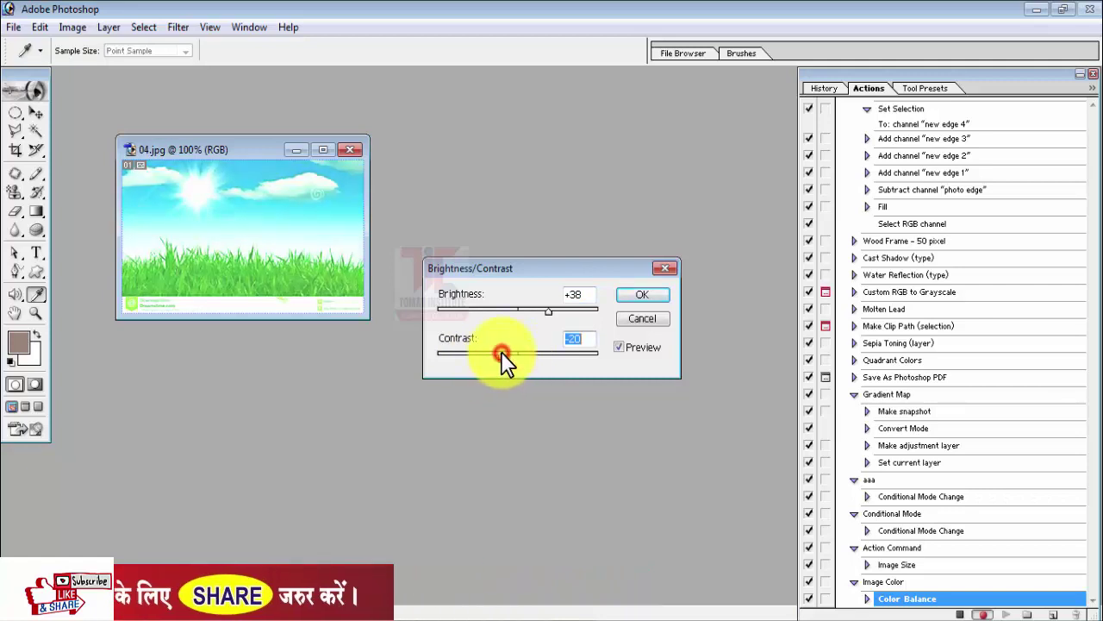
left_click(623, 298)
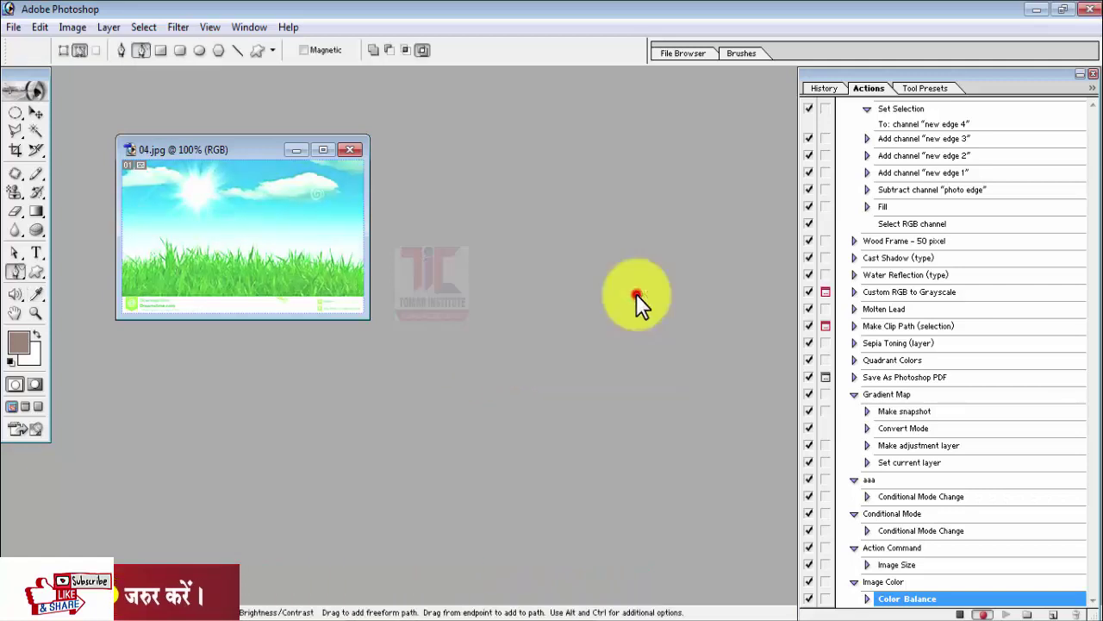
Step: Record a Hue/Saturation adjustment with Hue -22, Saturation -29 and Lightness about +23
left_click(68, 28)
left_click(94, 72)
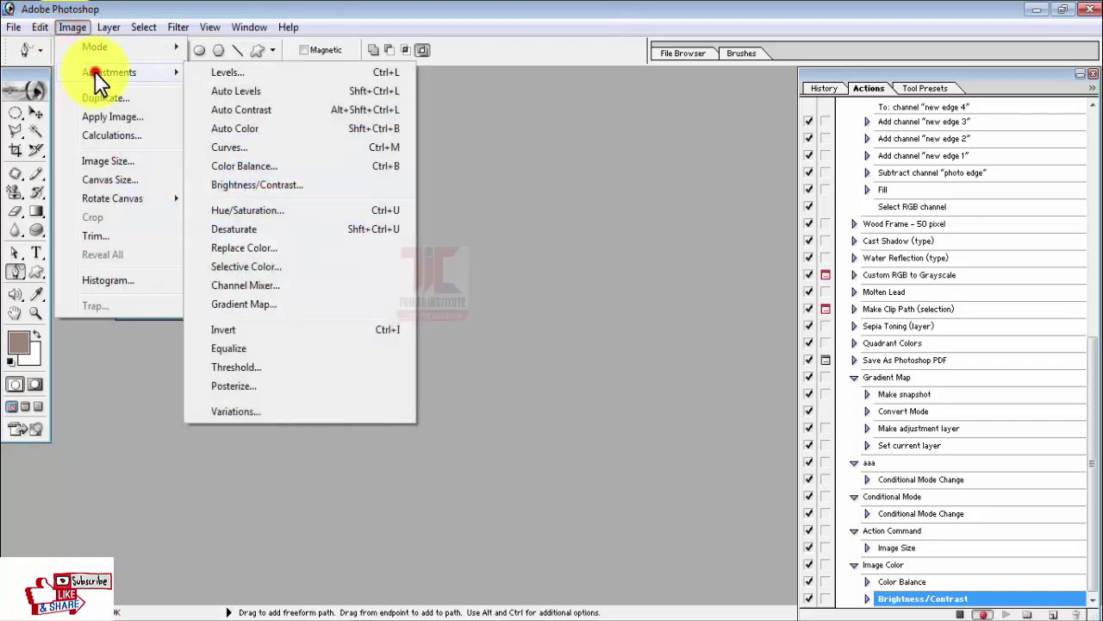
left_click(248, 210)
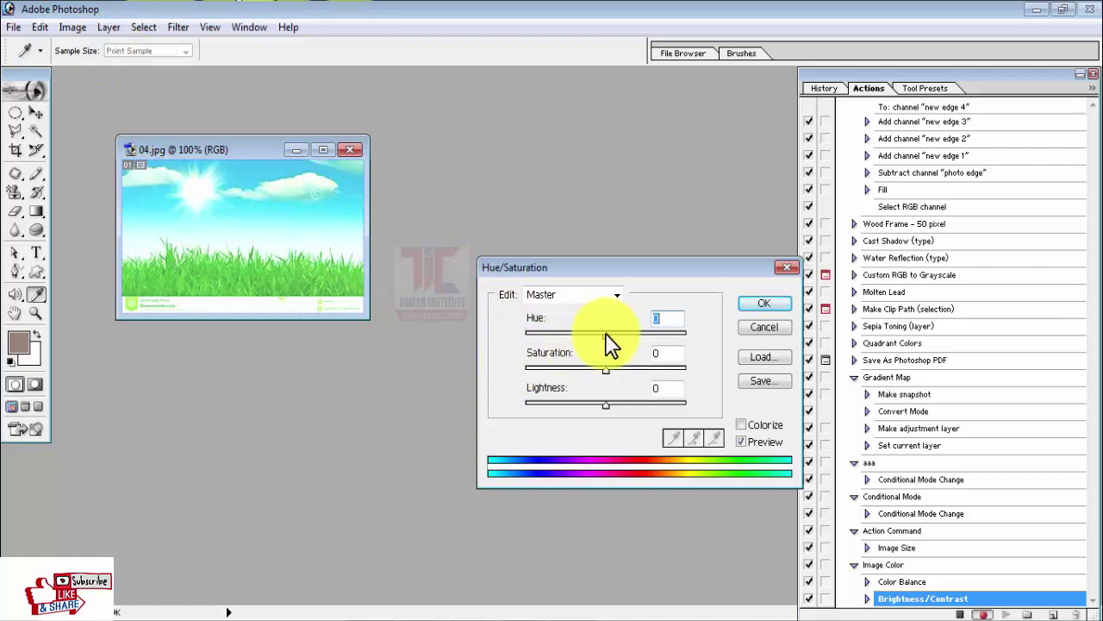
left_click_drag(589, 334, 582, 335)
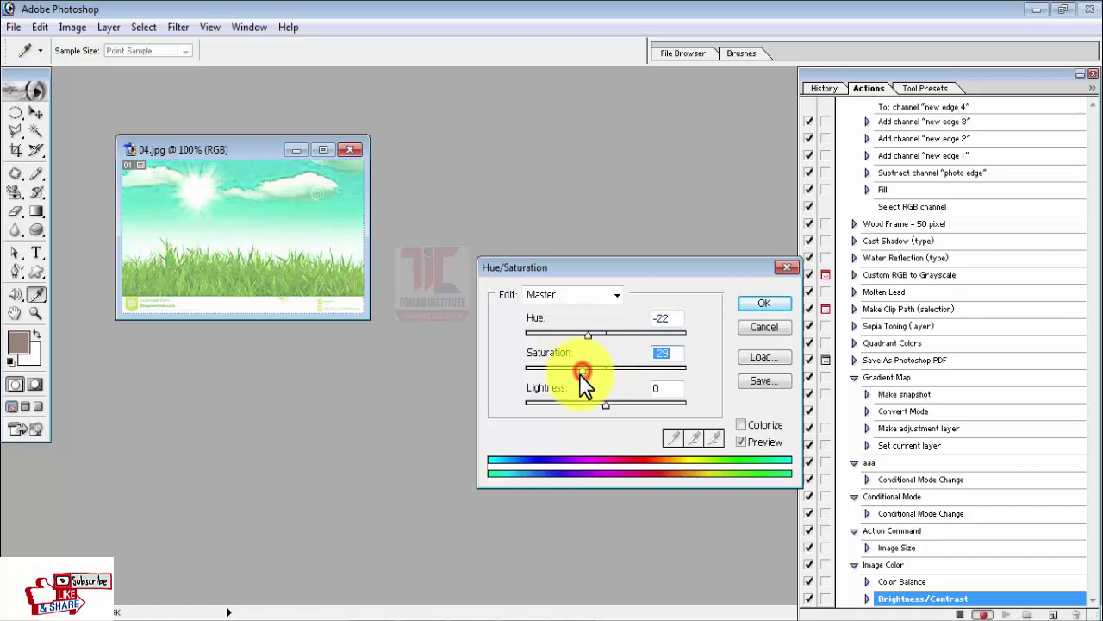
left_click(588, 405)
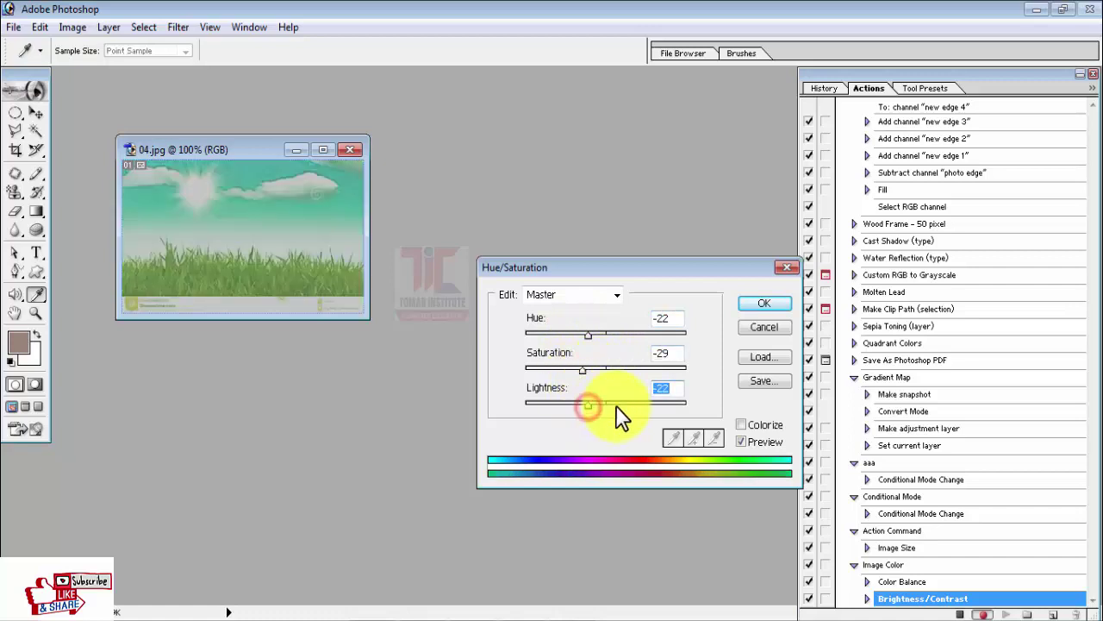
left_click(618, 405)
left_click(630, 406)
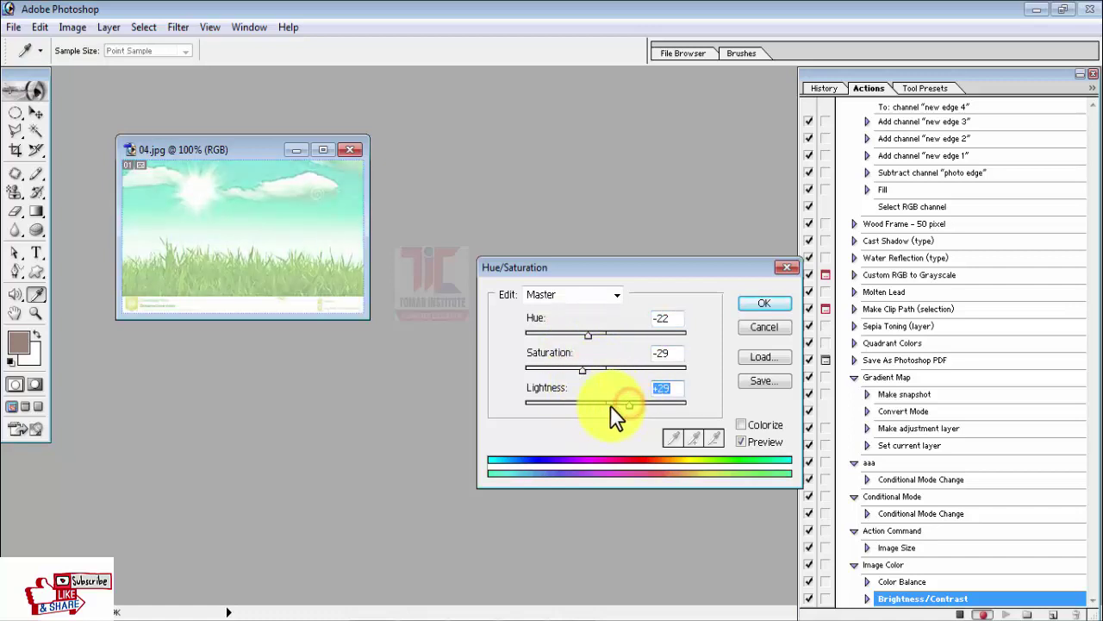
left_click(611, 405)
left_click(618, 405)
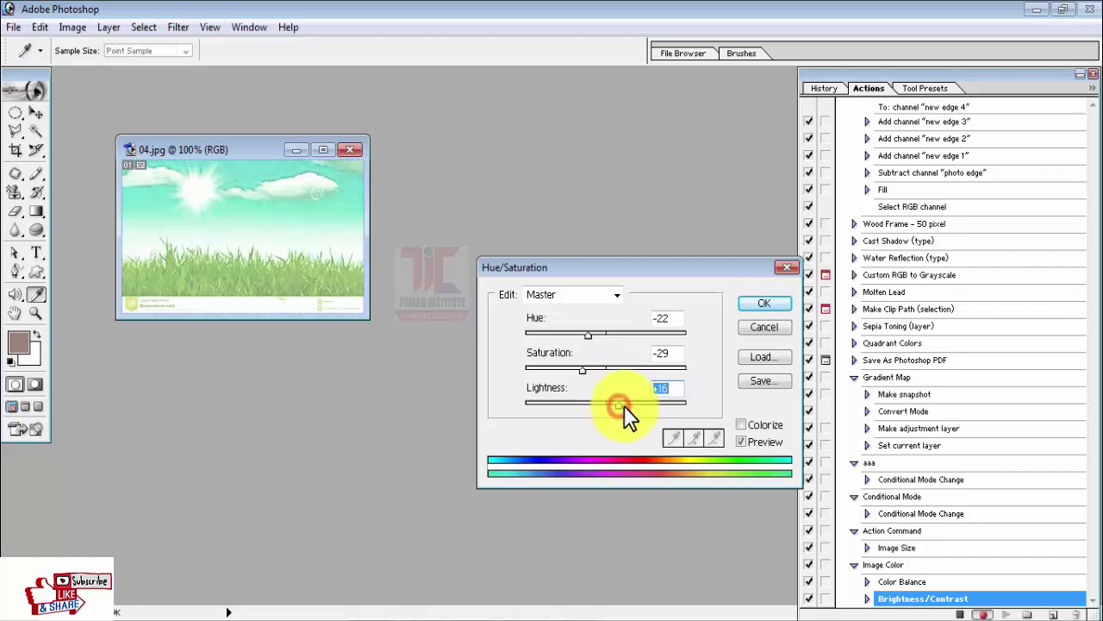
left_click(624, 406)
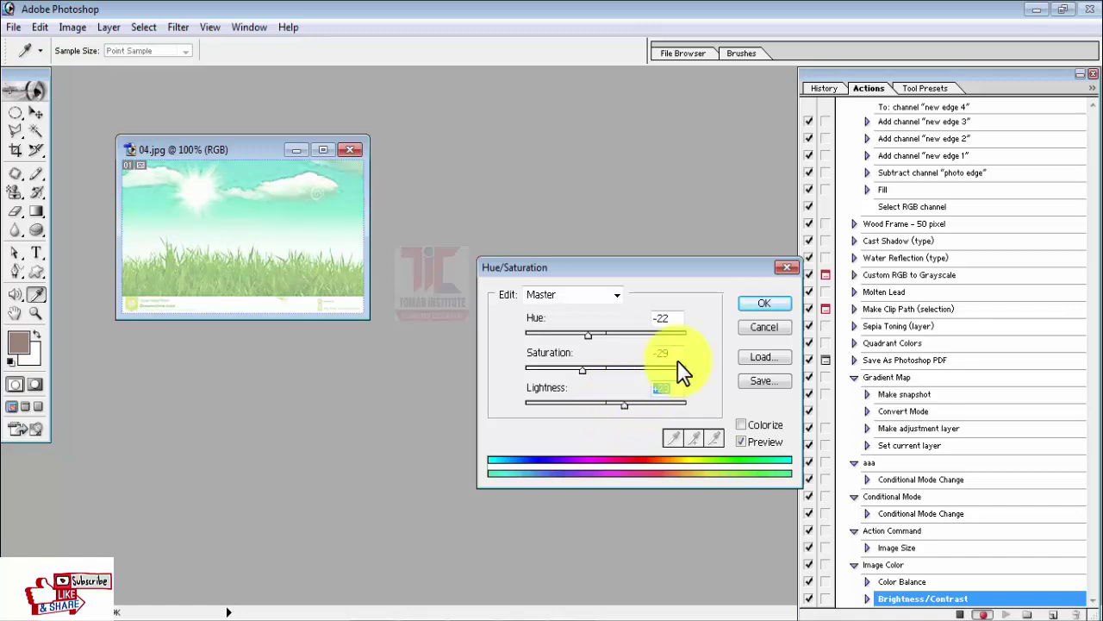
left_click(758, 305)
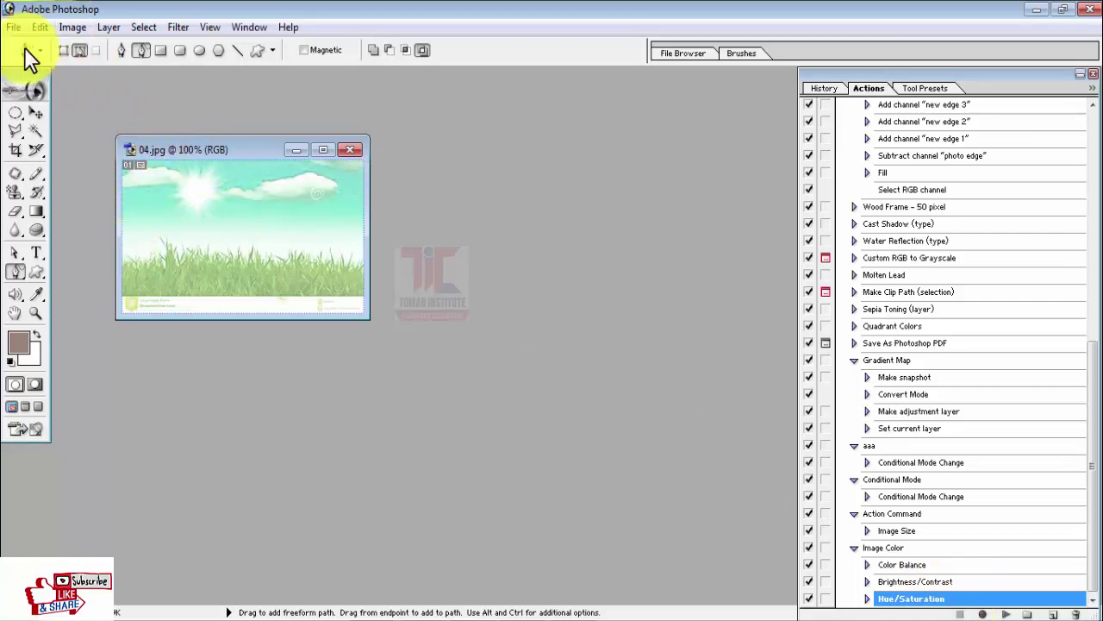
Step: Open the child photo 03.jpg
left_click(13, 26)
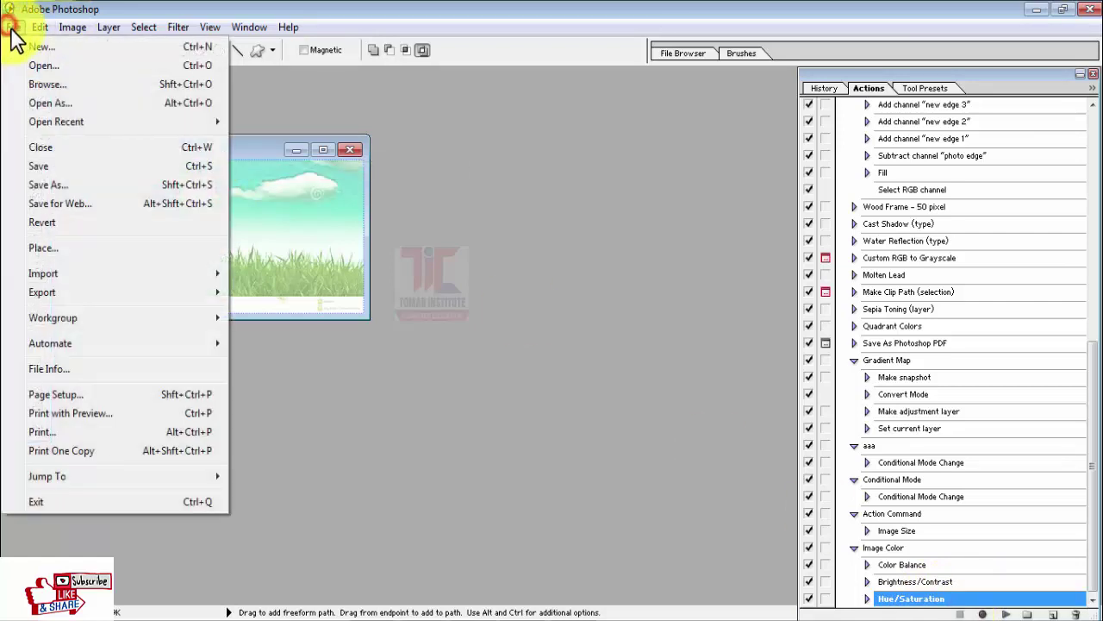
left_click(48, 57)
left_click(599, 192)
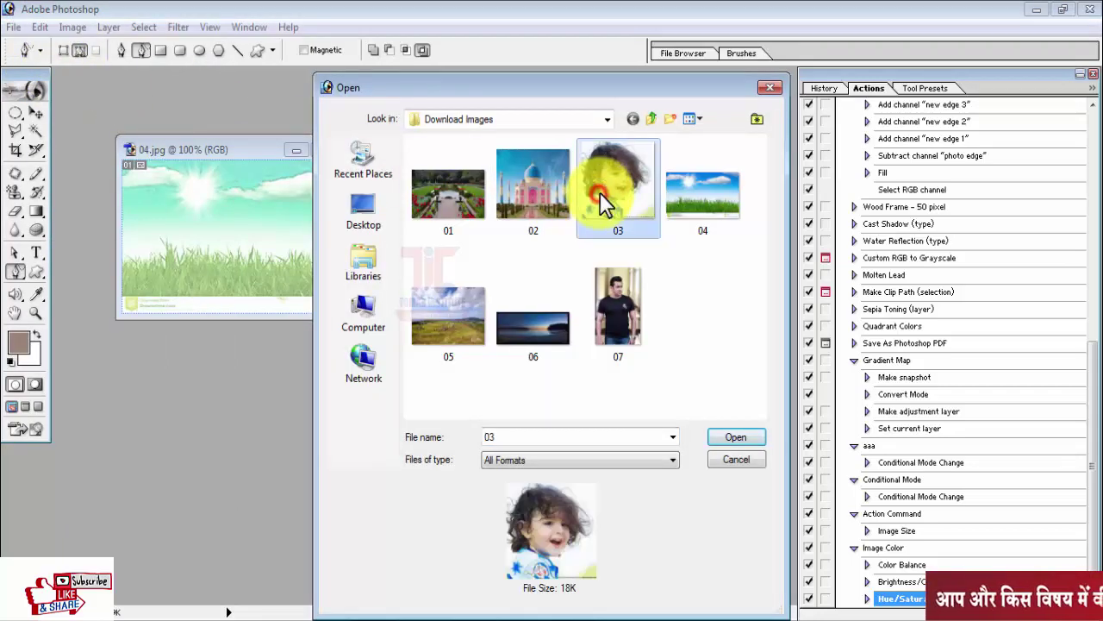
left_click(734, 438)
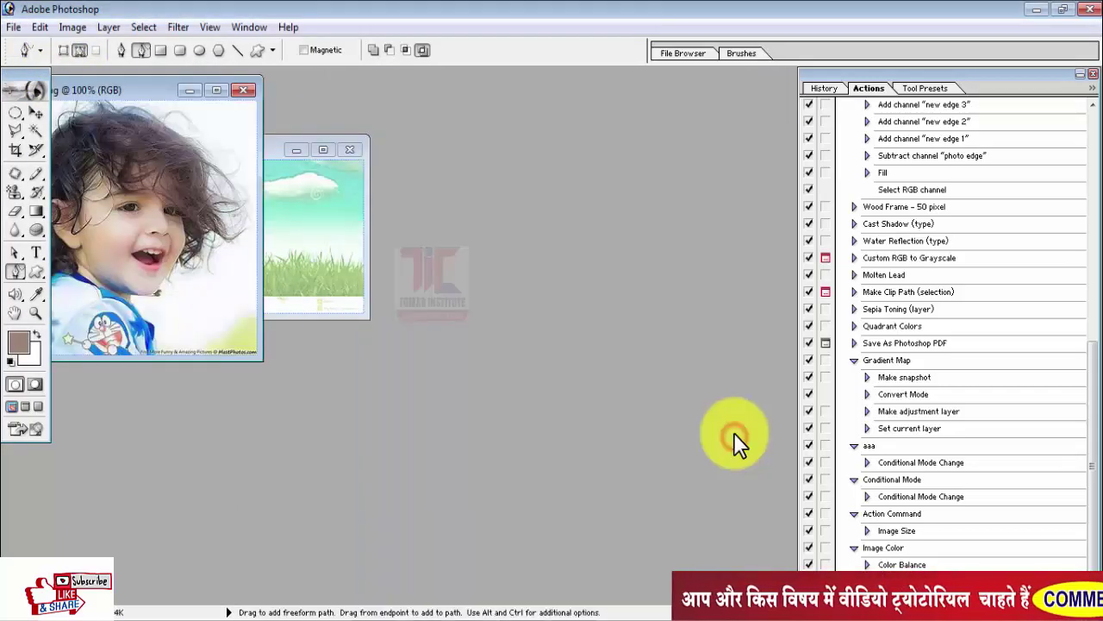
Step: Play the Image Color action on 03.jpg and reposition its window
left_click_drag(123, 93, 293, 173)
left_click(276, 153)
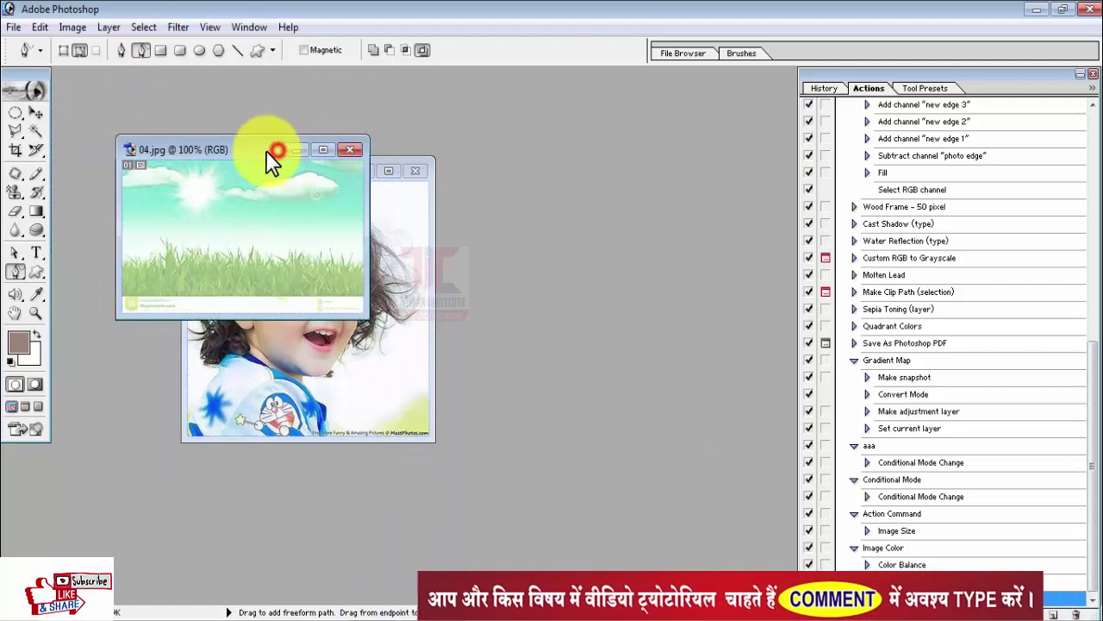
left_click(399, 354)
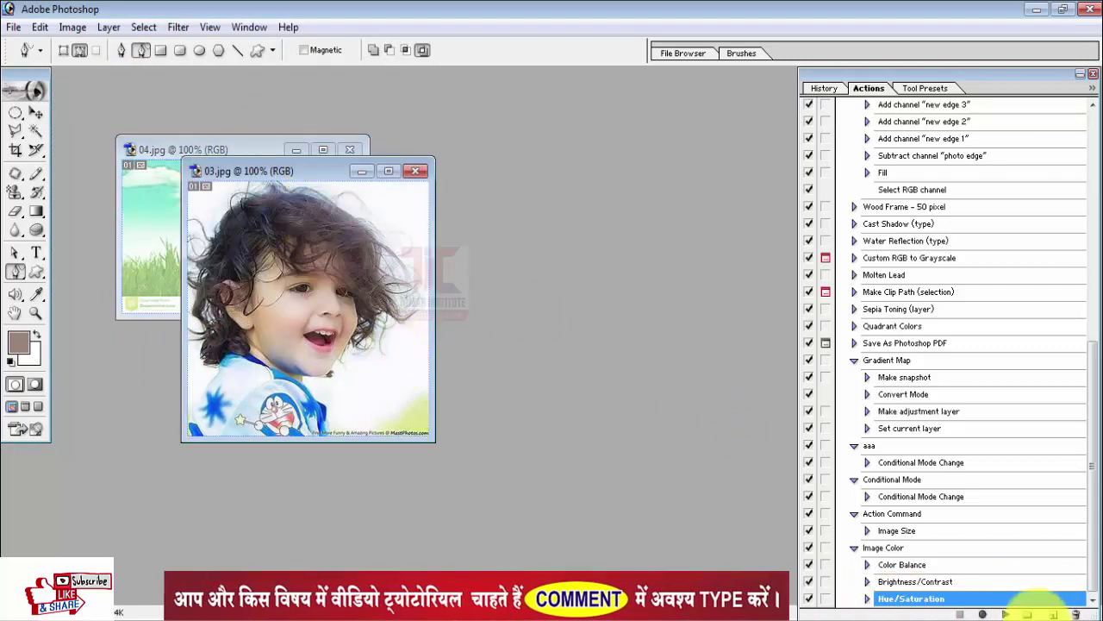
left_click(888, 548)
left_click(1007, 614)
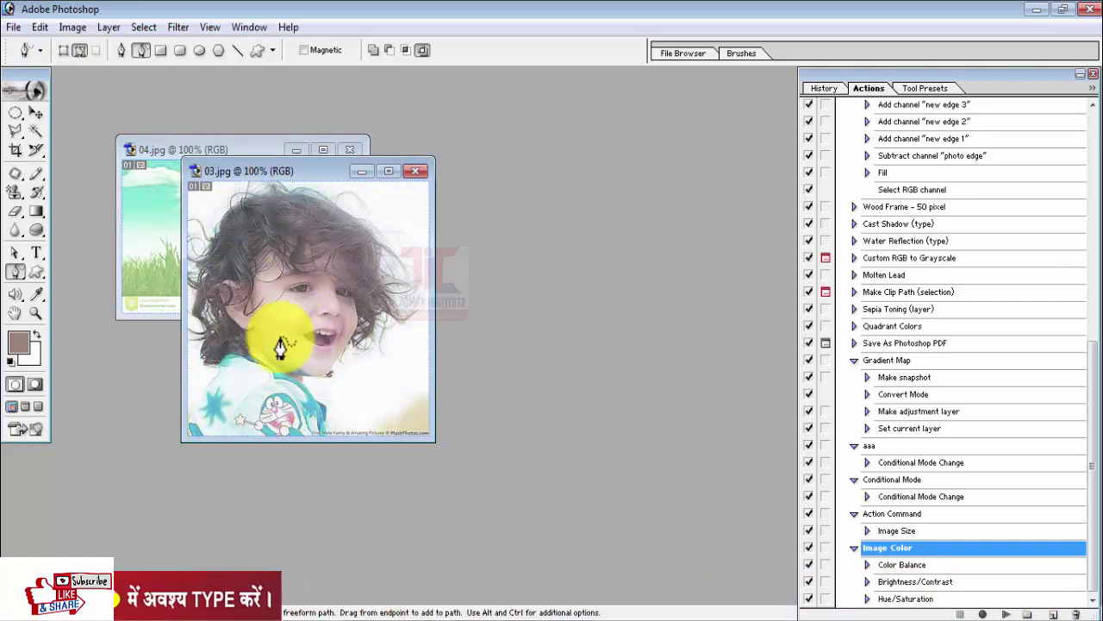
left_click_drag(323, 175, 347, 249)
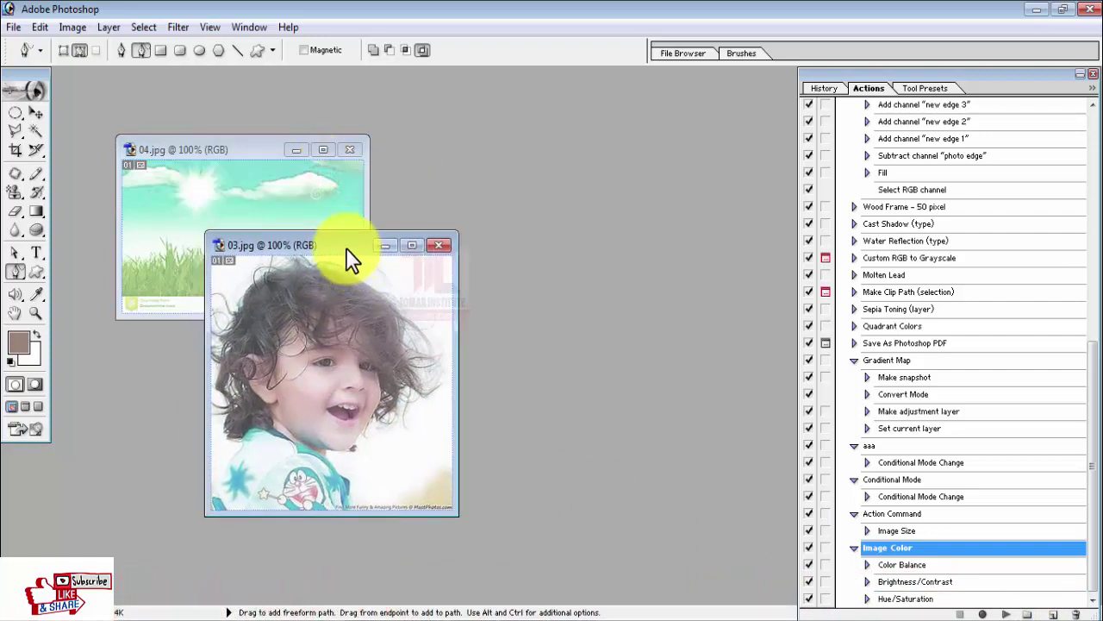